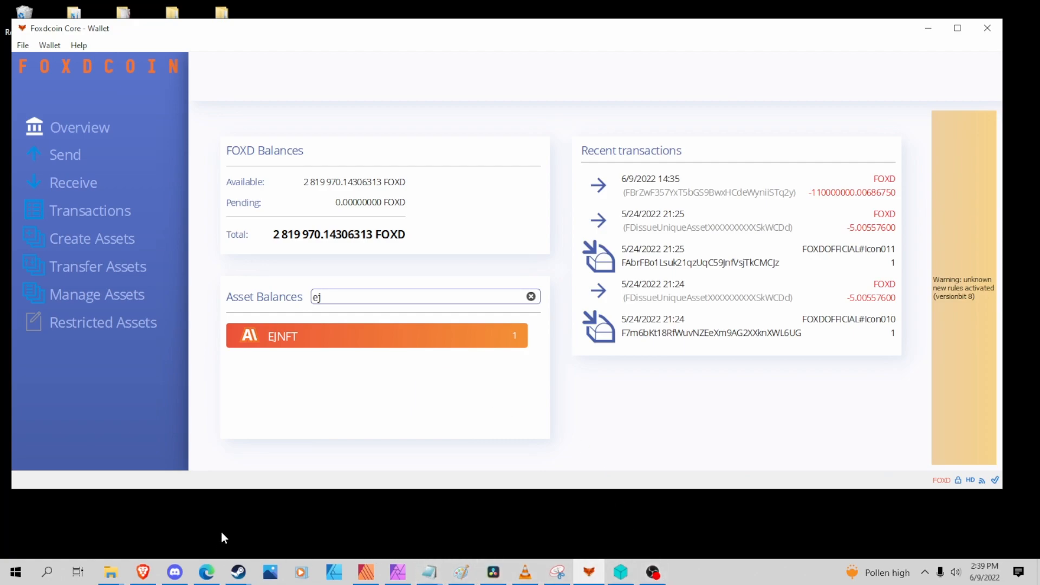
Generate a new receiving address by requesting a payment with all optional fields blank, and copy the address
click(72, 181)
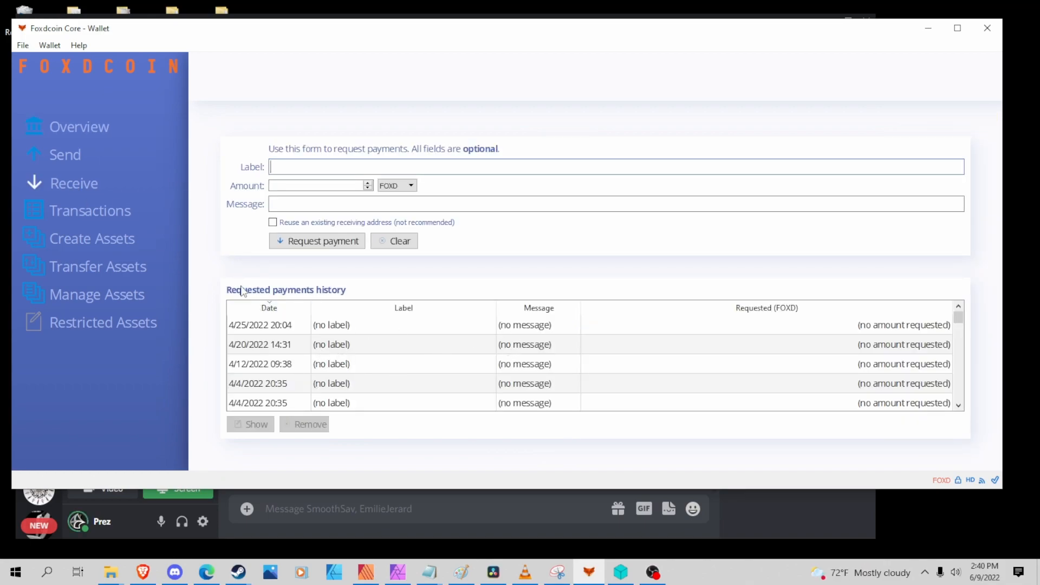
scroll(301, 367, down, 3)
scroll(304, 371, down, 3)
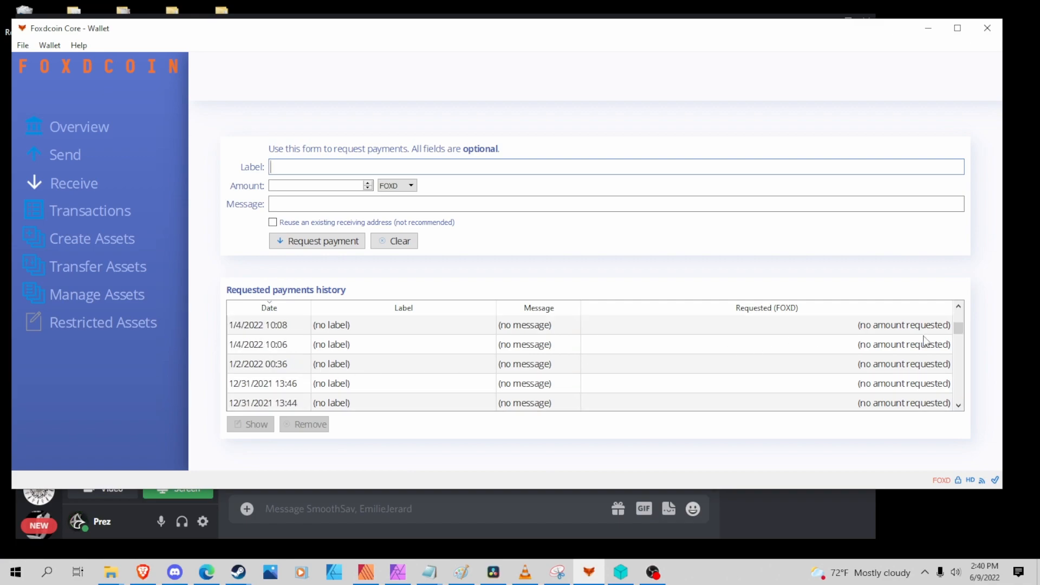
drag(959, 332, 969, 309)
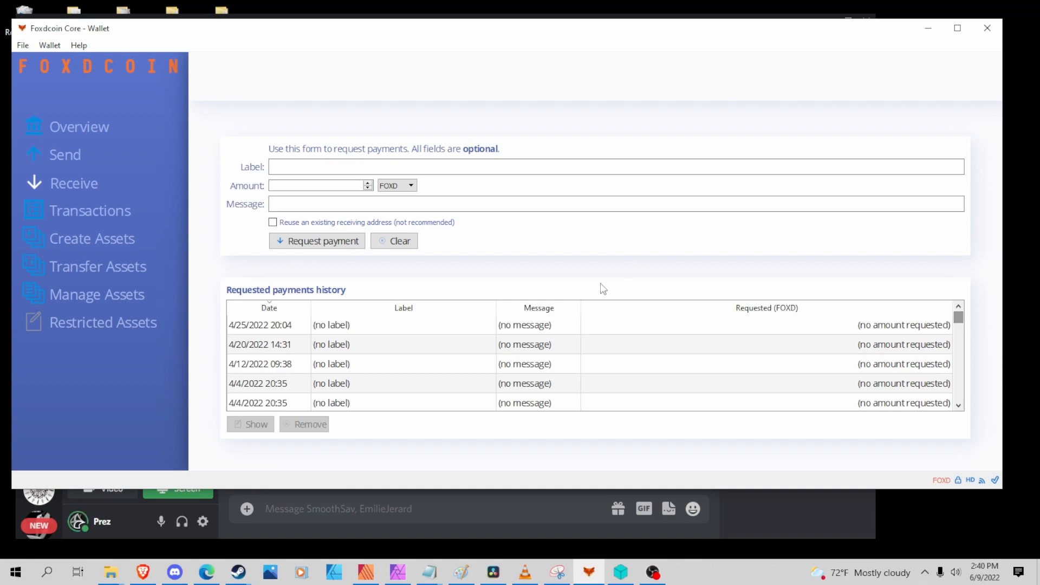
click(328, 246)
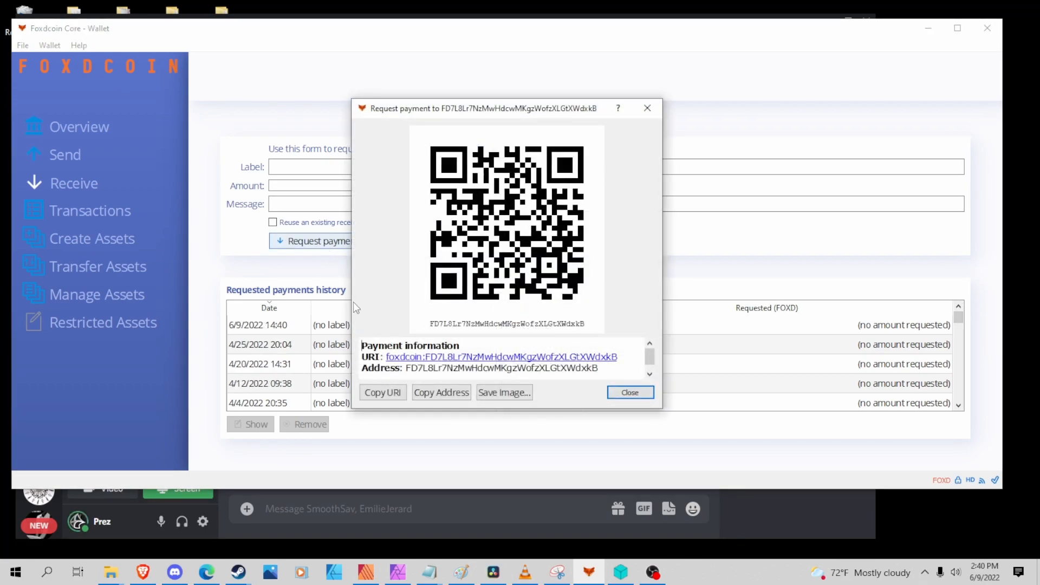
drag(406, 368, 600, 370)
click(425, 391)
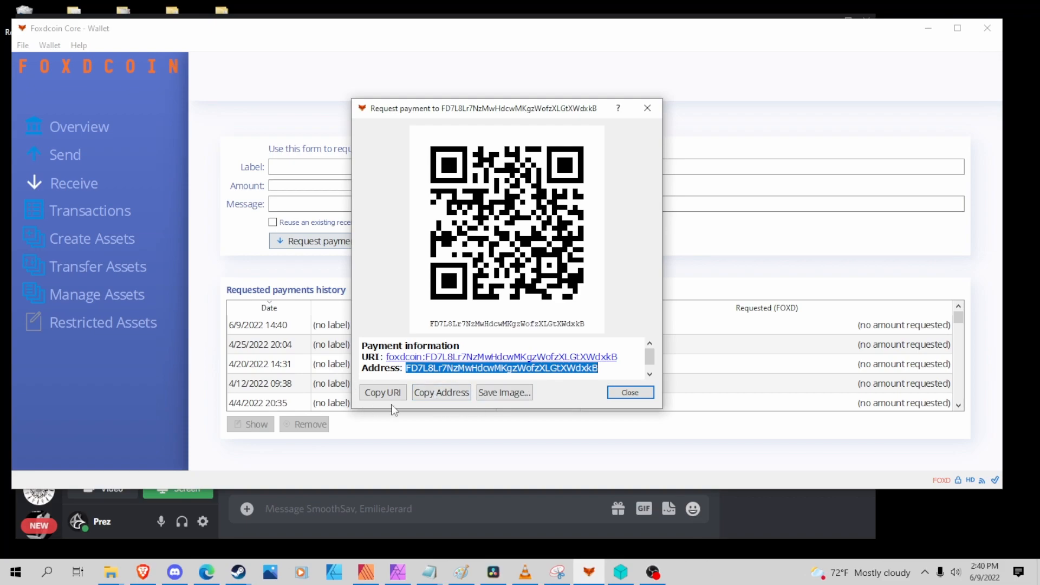
click(435, 394)
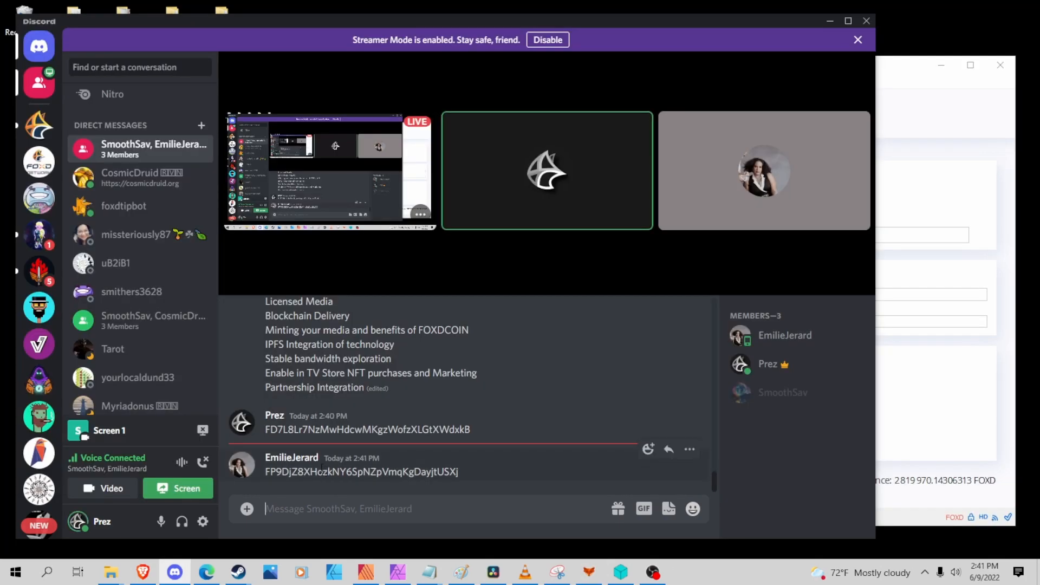
Copy the recipient's wallet address from the Discord chat and open the asset transfer form in the Foxdcoin wallet
double_click(325, 471)
key(ctrl+c)
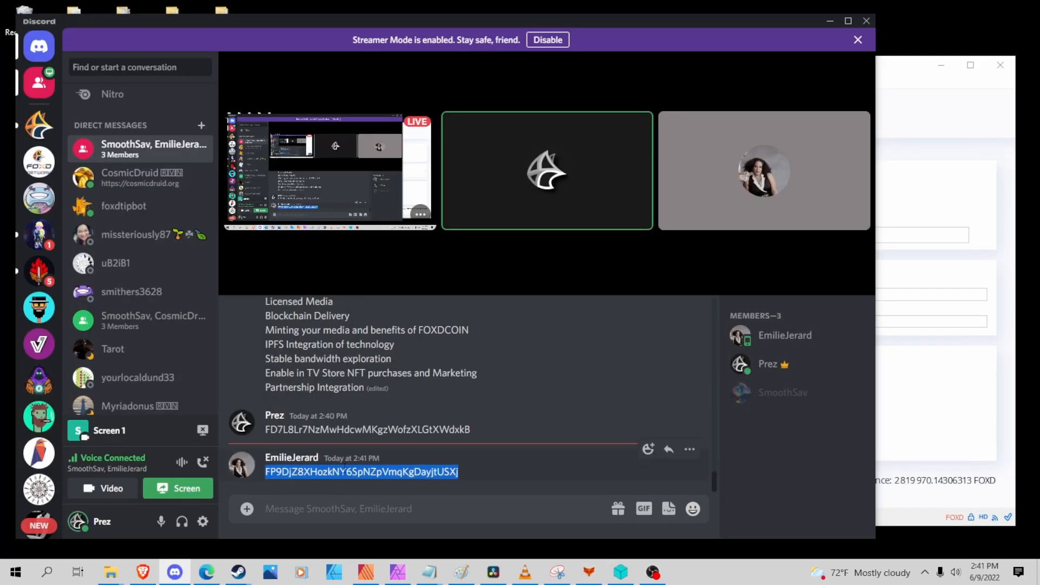
click(972, 392)
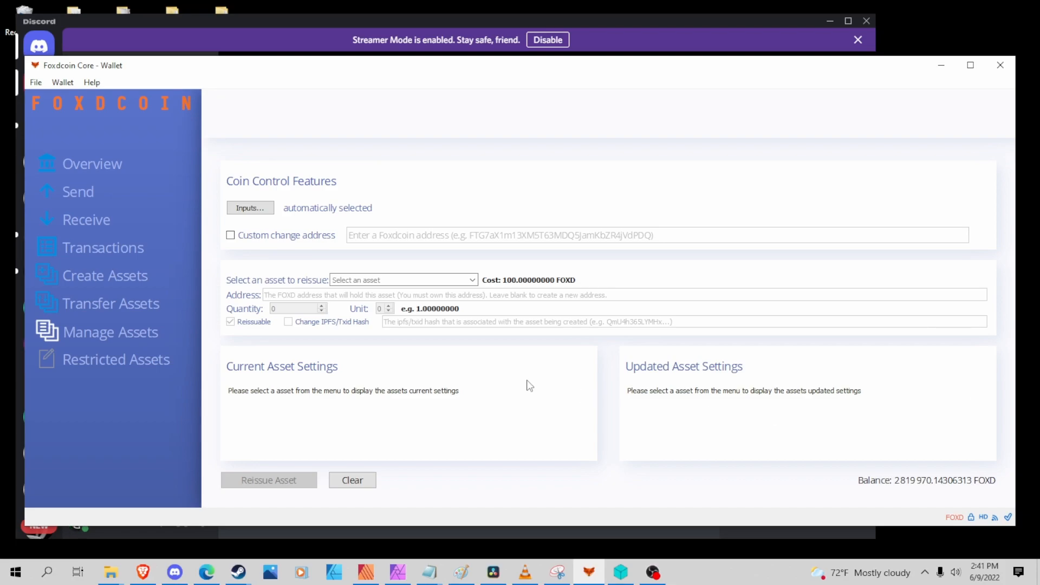
click(138, 310)
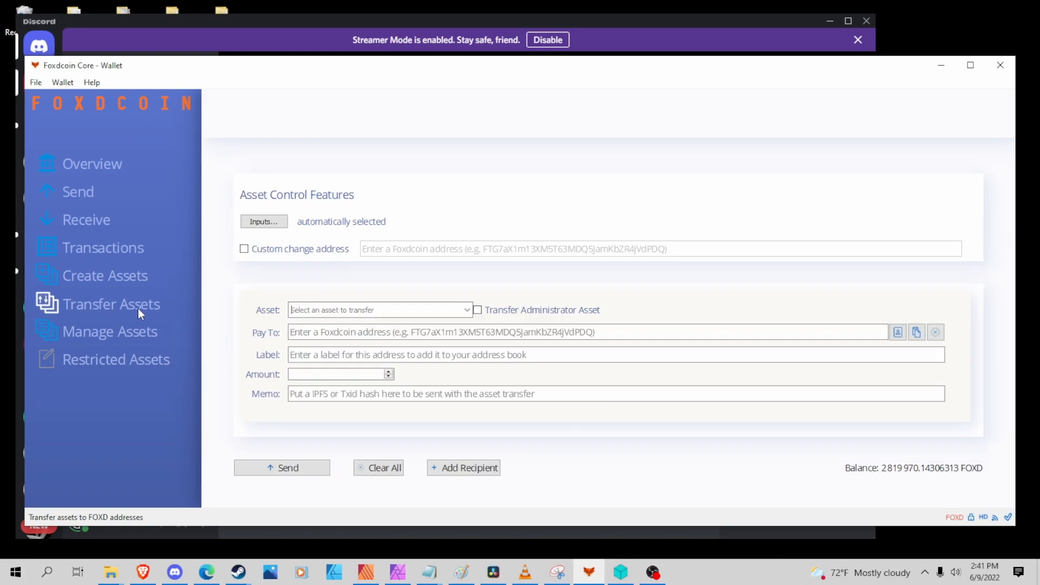
Search the transferable assets for "ej" and select EJNFT as the asset to transfer
click(465, 311)
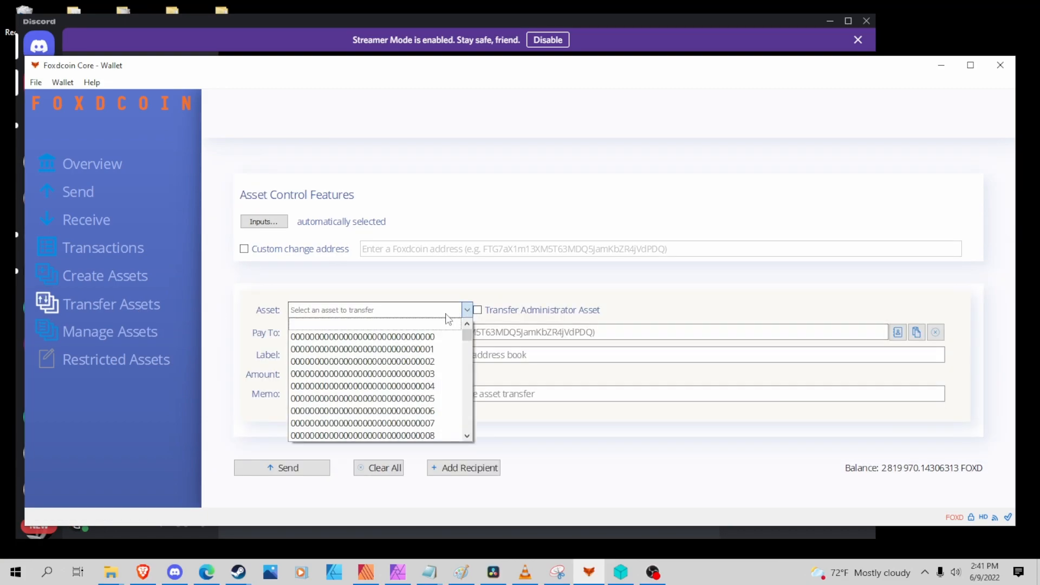
click(439, 307)
text(ej)
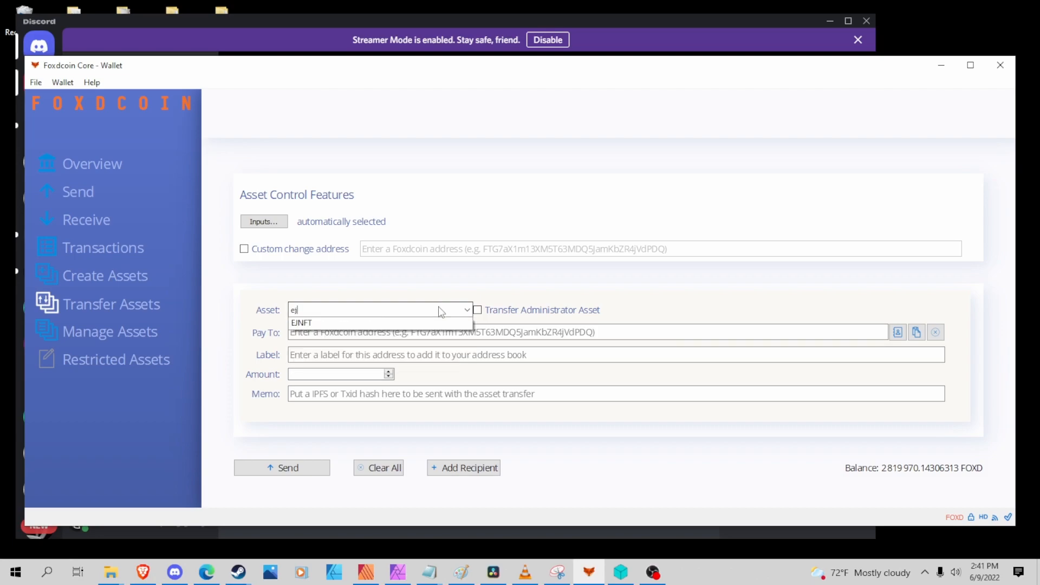
click(361, 323)
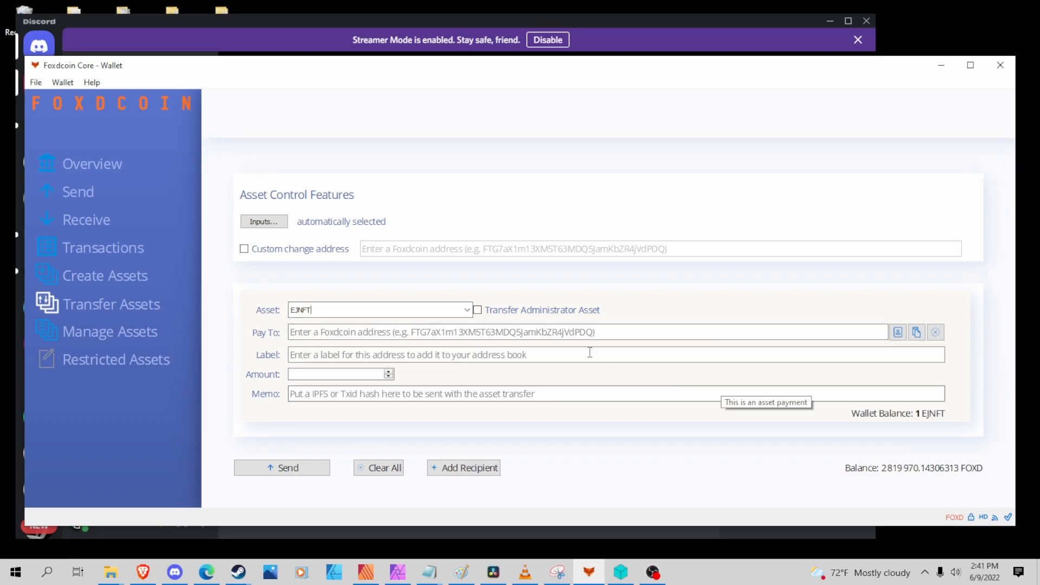
Switch the transfer to an administrator asset and select EJNFT! as the asset
click(478, 311)
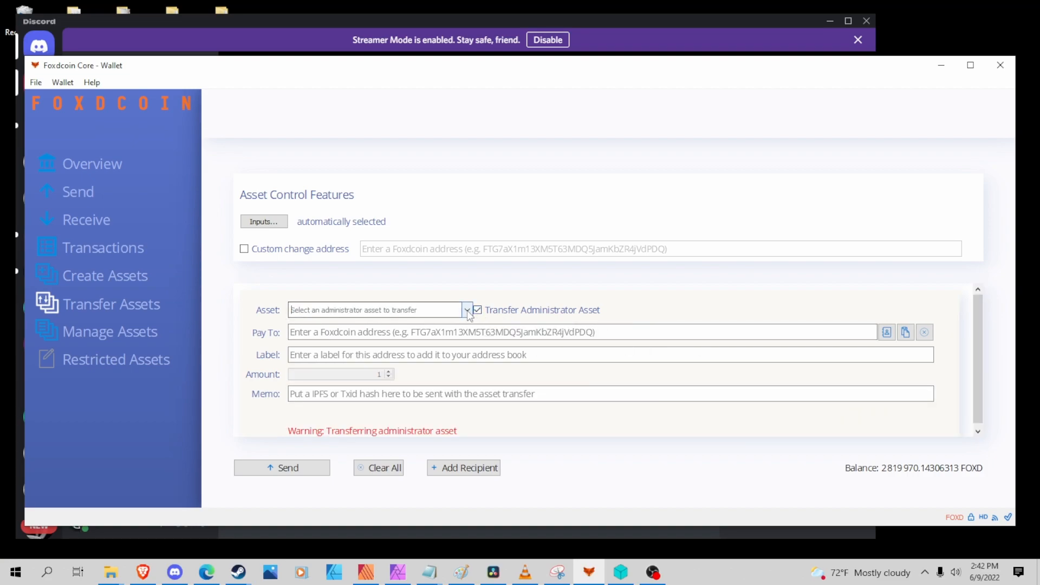
click(466, 310)
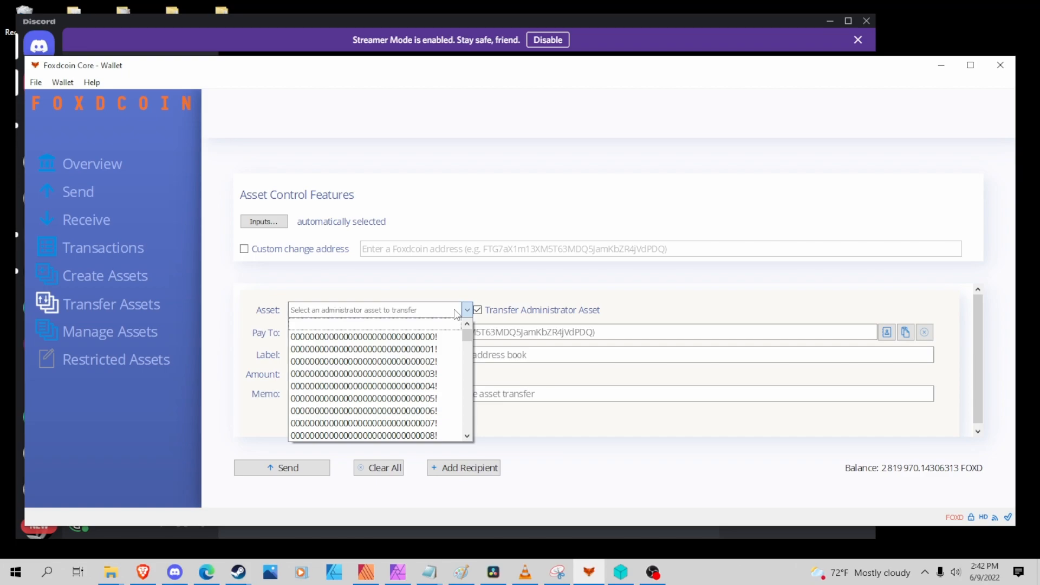
key(e)
click(448, 309)
text(ej)
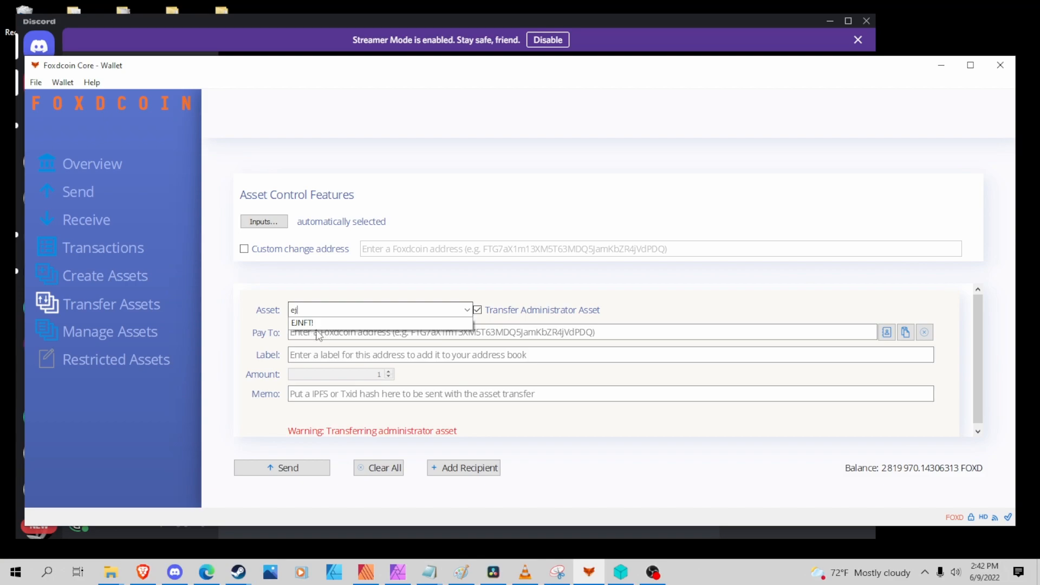
click(315, 323)
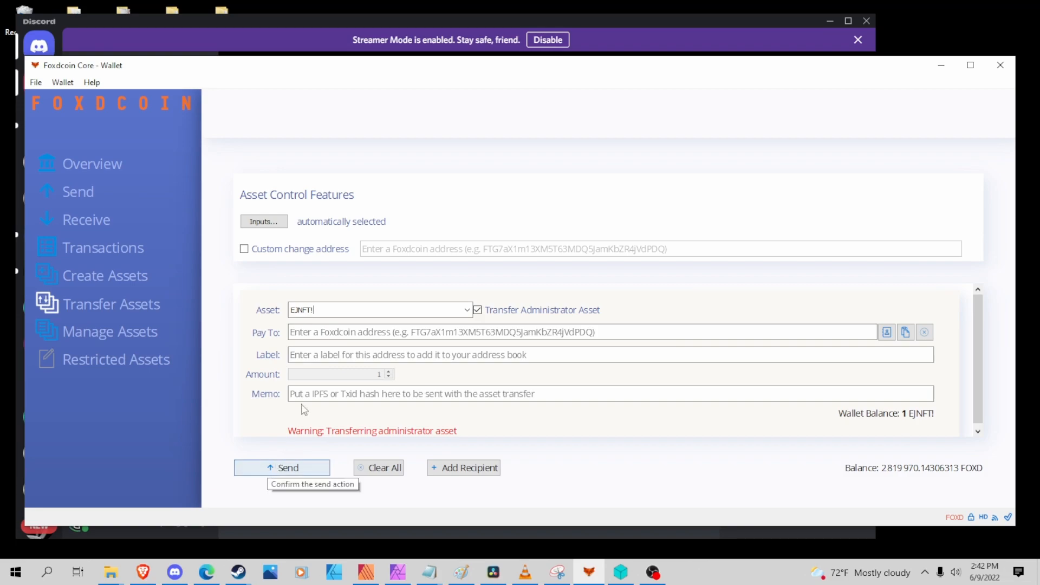
Paste the recipient's wallet address as the payee and compare it with the address in the Discord chat
key(ctrl+v)
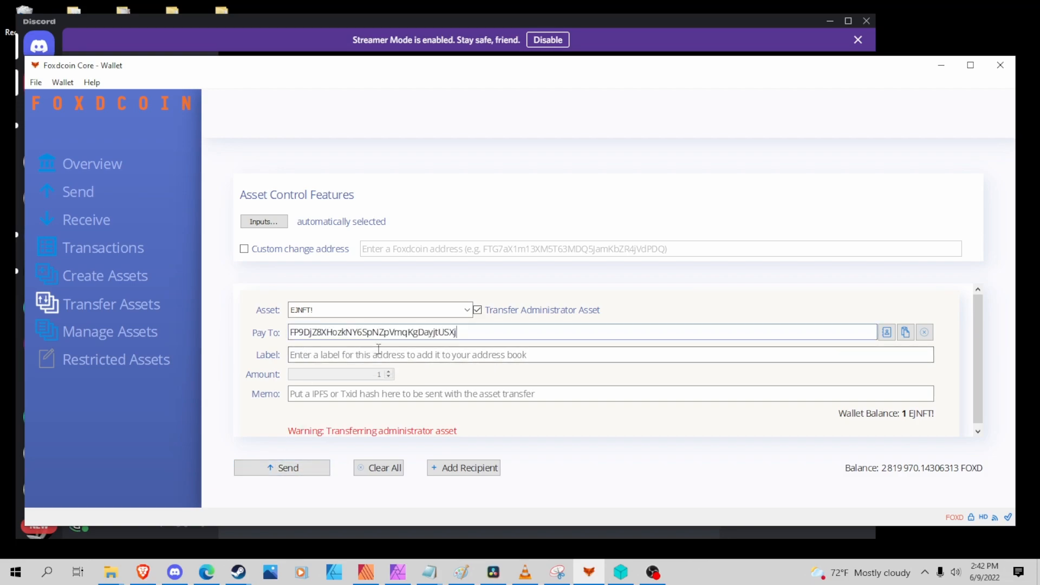
click(339, 538)
double_click(303, 472)
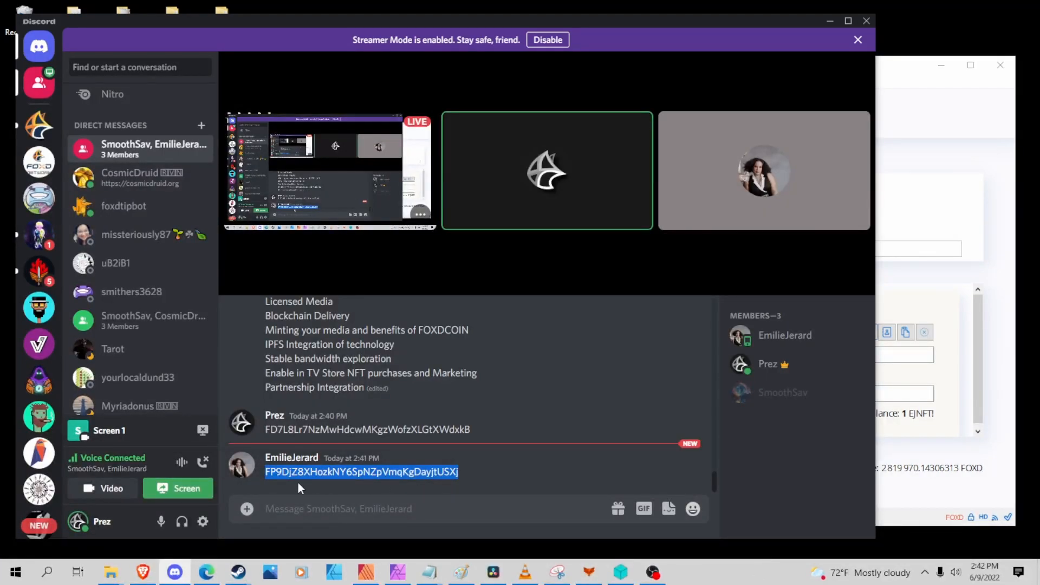
click(589, 572)
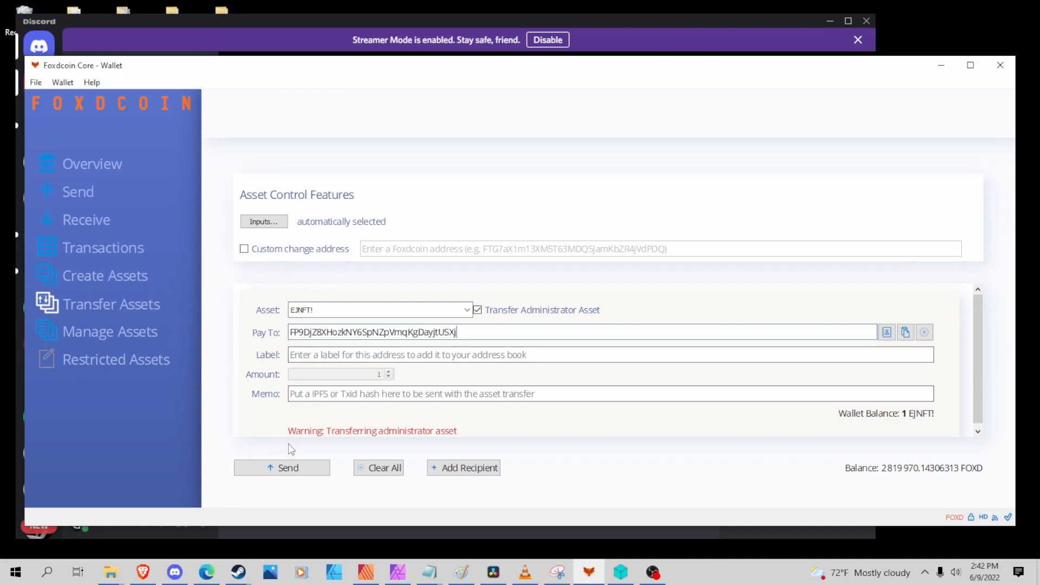
Send the EJNFT! administrator asset, entering the wallet passphrase and confirming the transfer, and view the wallet overview
click(287, 471)
text(•••)
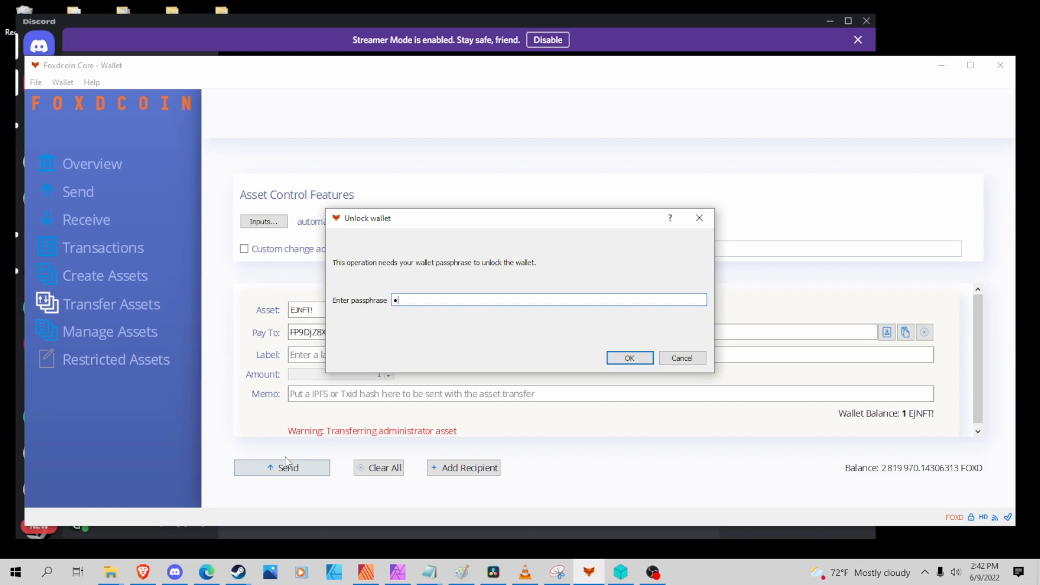
text(••••••)
click(629, 357)
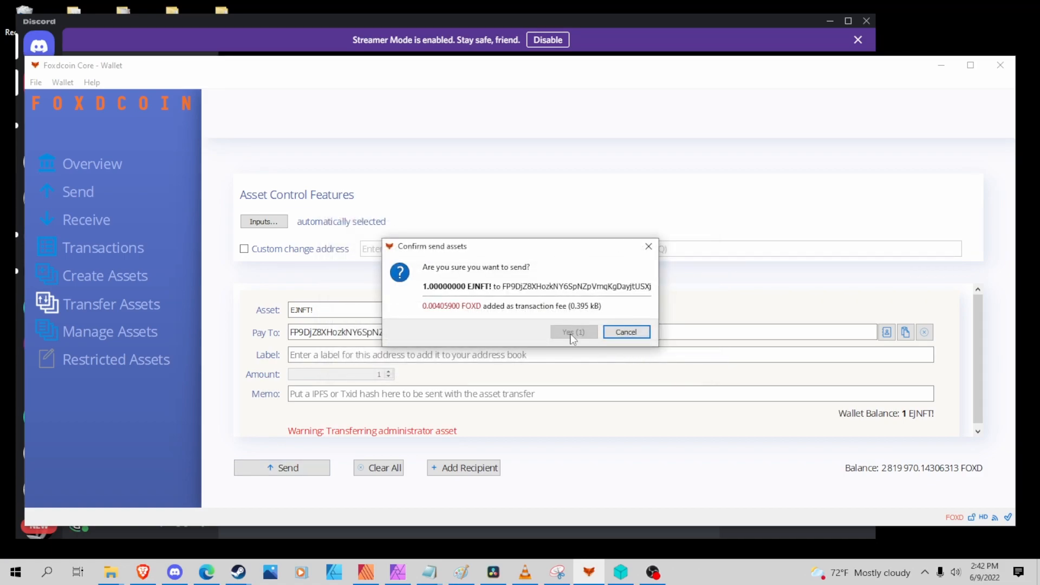
click(573, 334)
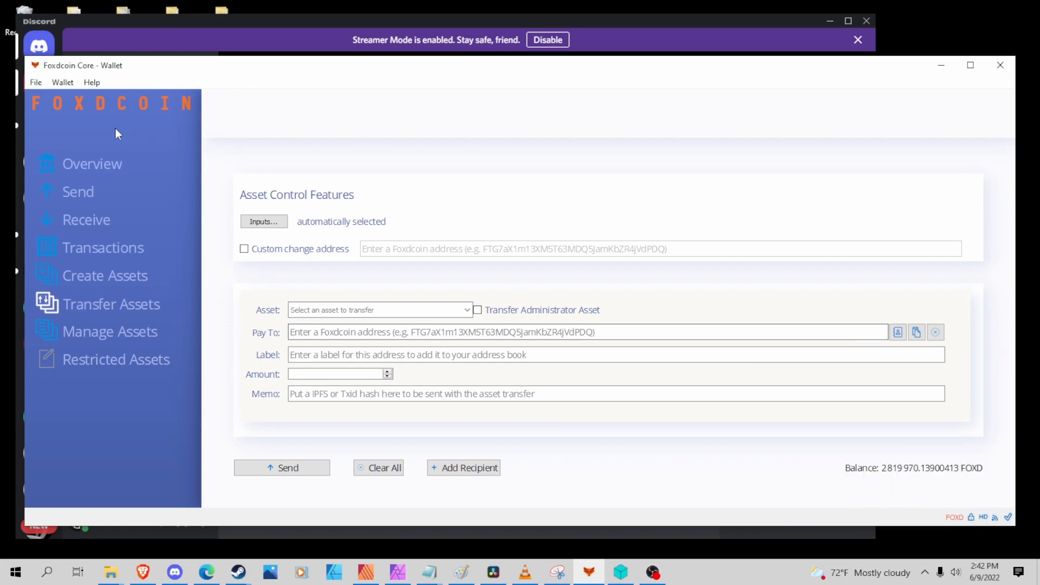
click(108, 164)
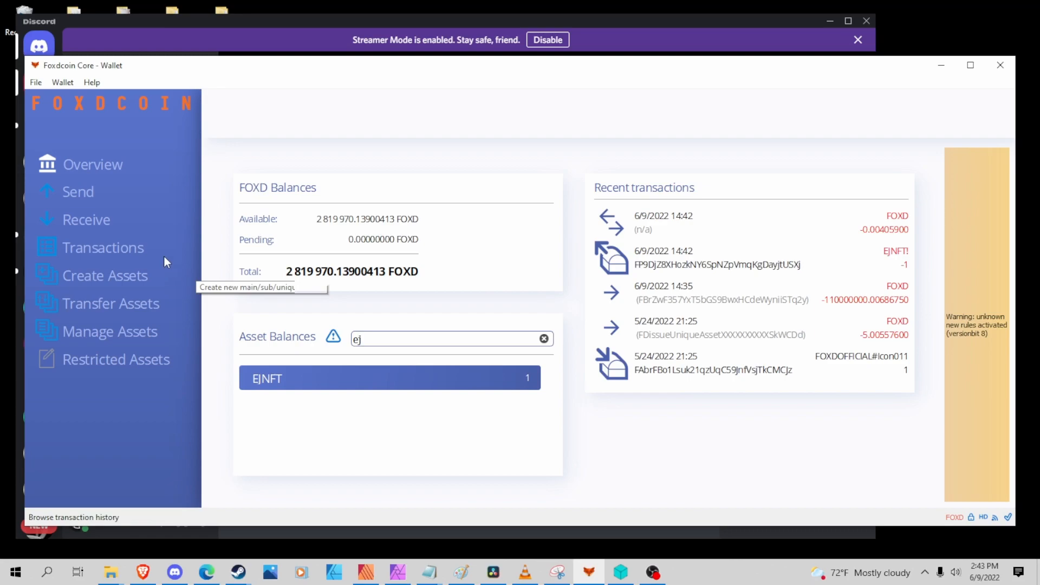
Start creating a main asset, name it EJNFT, and check the name's availability
click(149, 281)
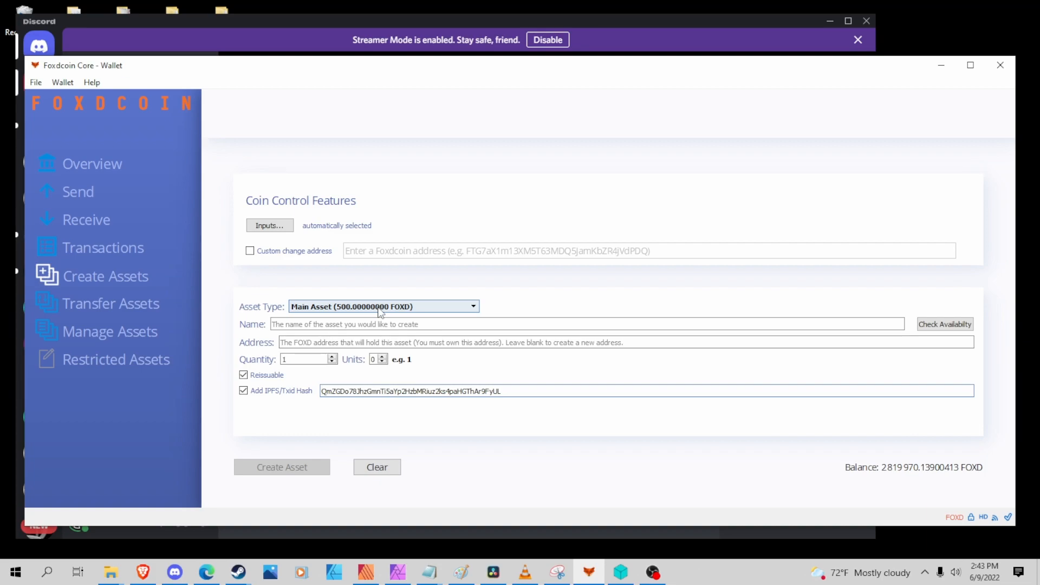
click(326, 325)
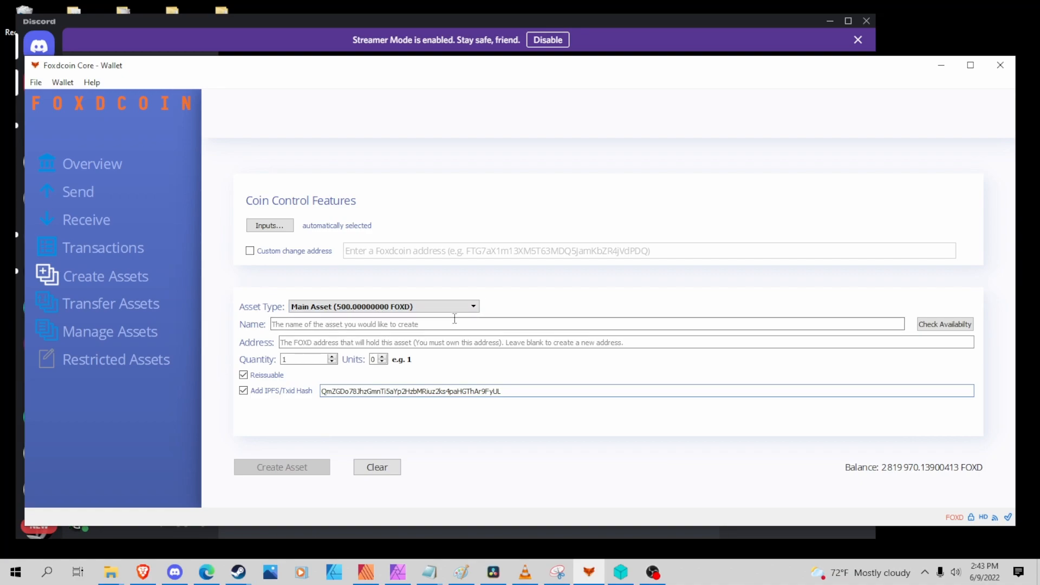
click(397, 324)
text(EJNFT)
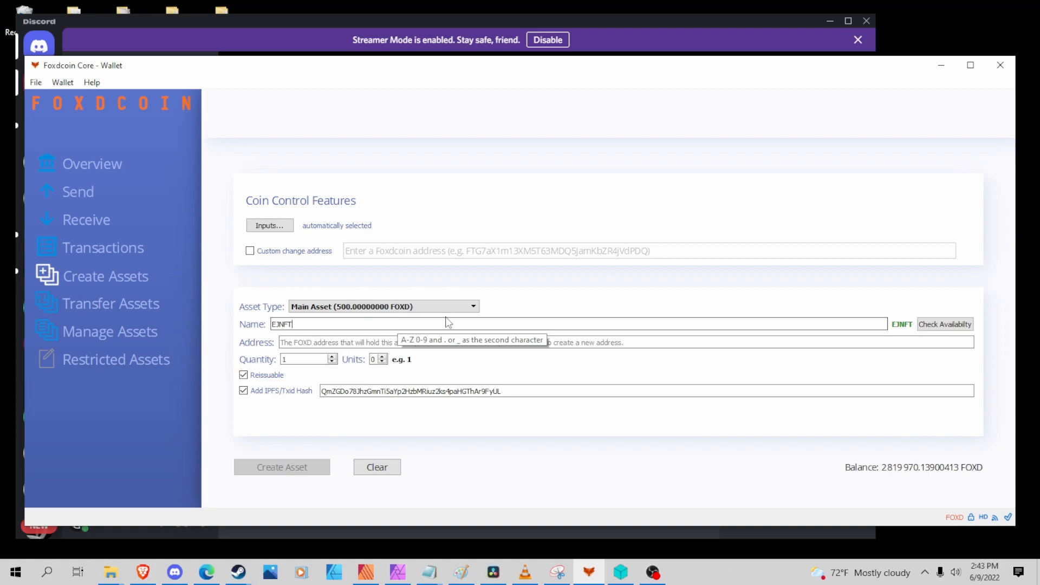
click(940, 324)
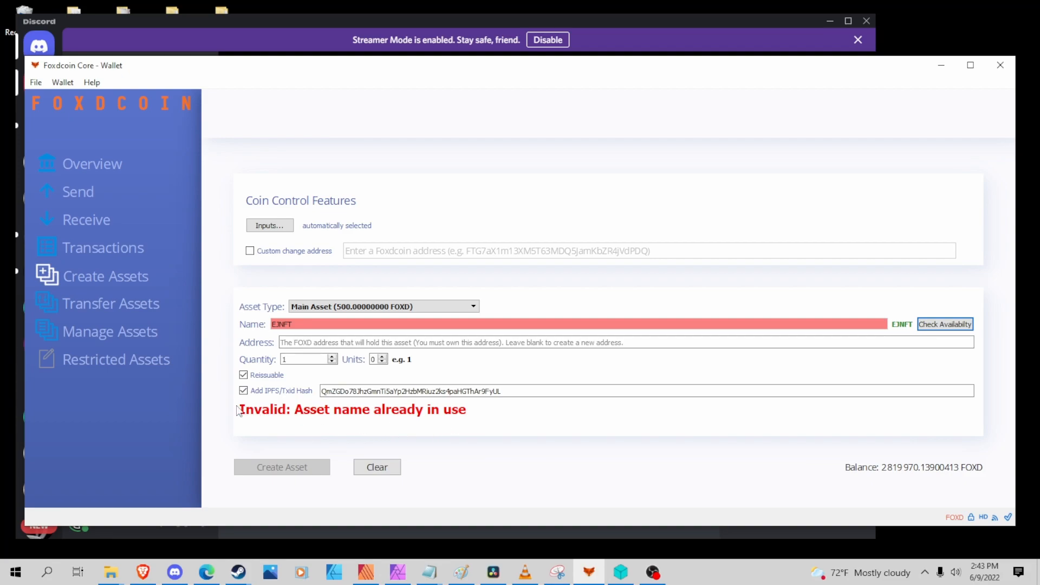
Extend the new asset's name to EJNFTTUTORIAL and check its availability
click(322, 325)
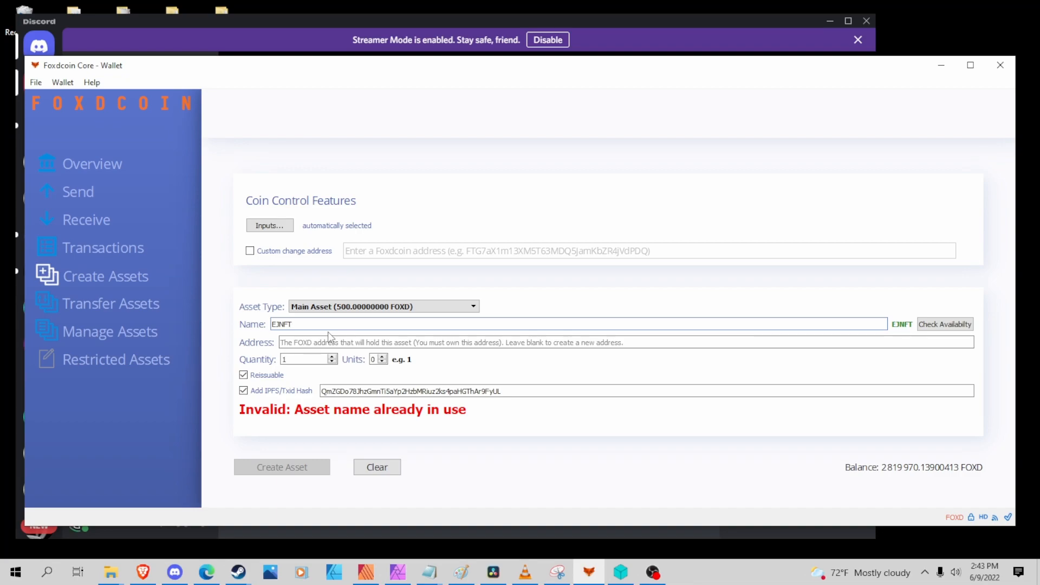
text(TUTORIAL)
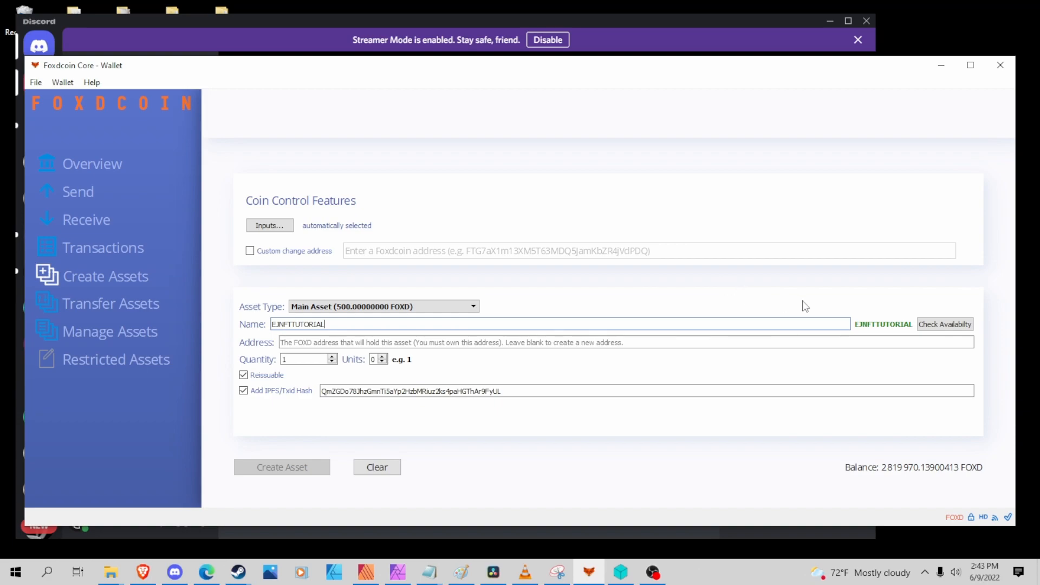
click(932, 324)
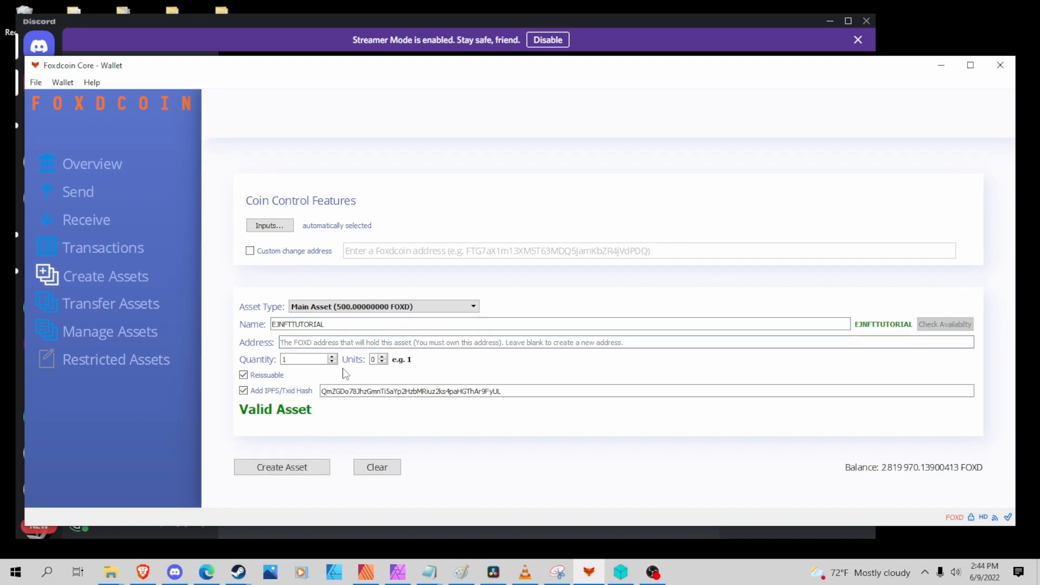
Clear the new asset's IPFS/Txid hash and toggle the Add IPFS/Txid Hash option off and back on
drag(531, 391, 319, 391)
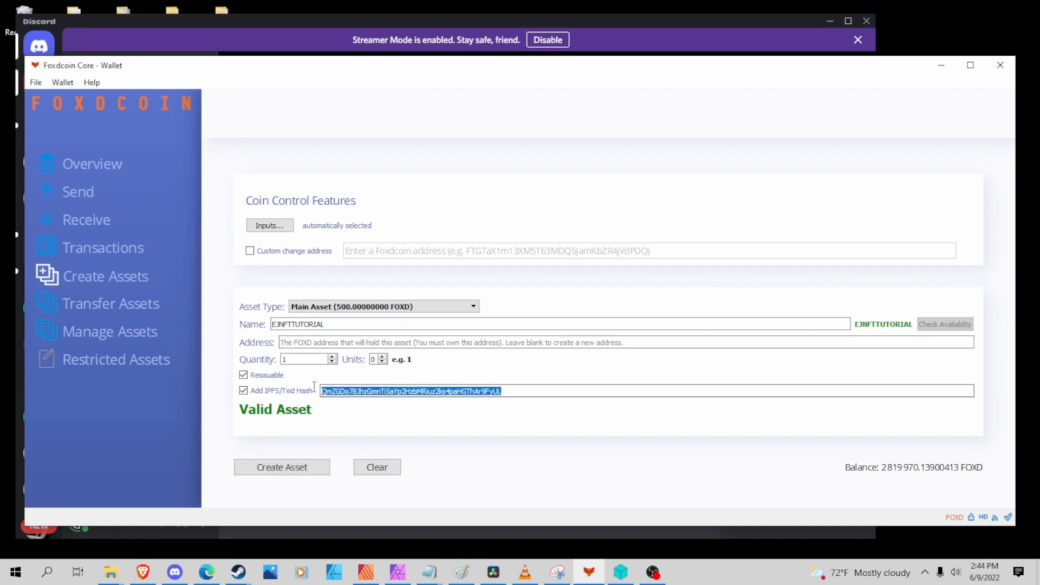
key(BackSpace)
click(243, 391)
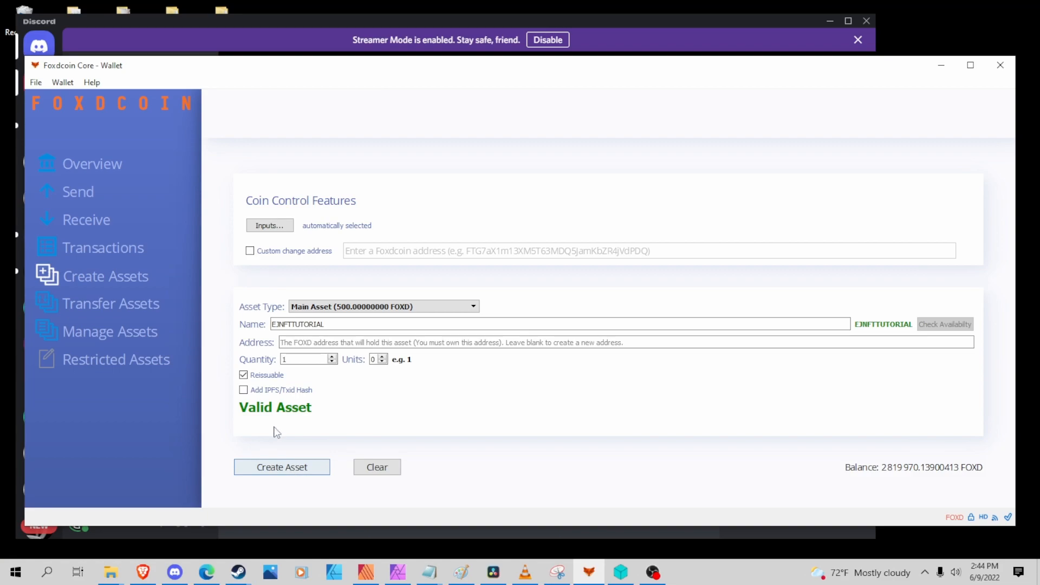
click(244, 391)
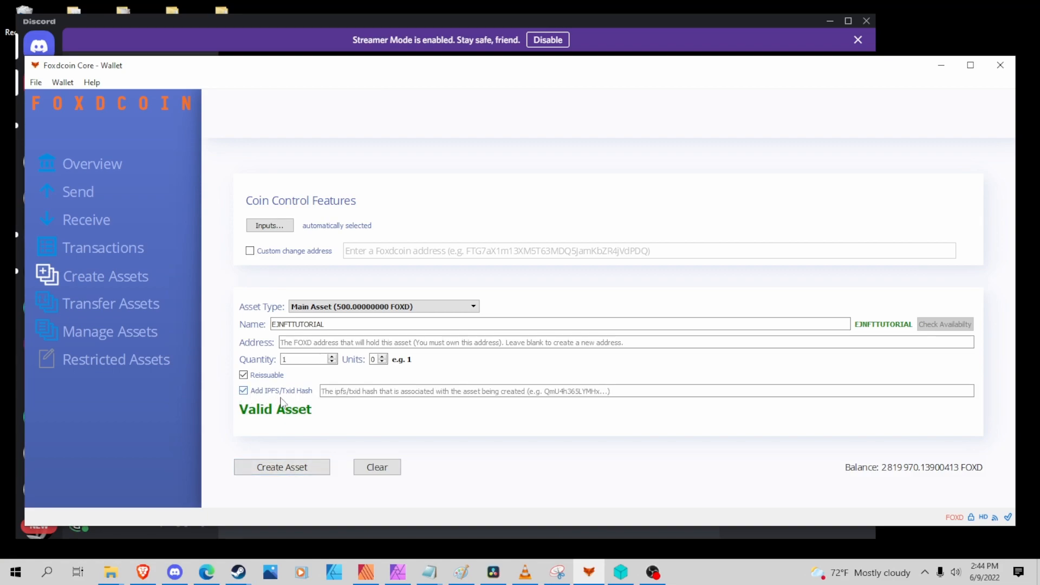
click(338, 391)
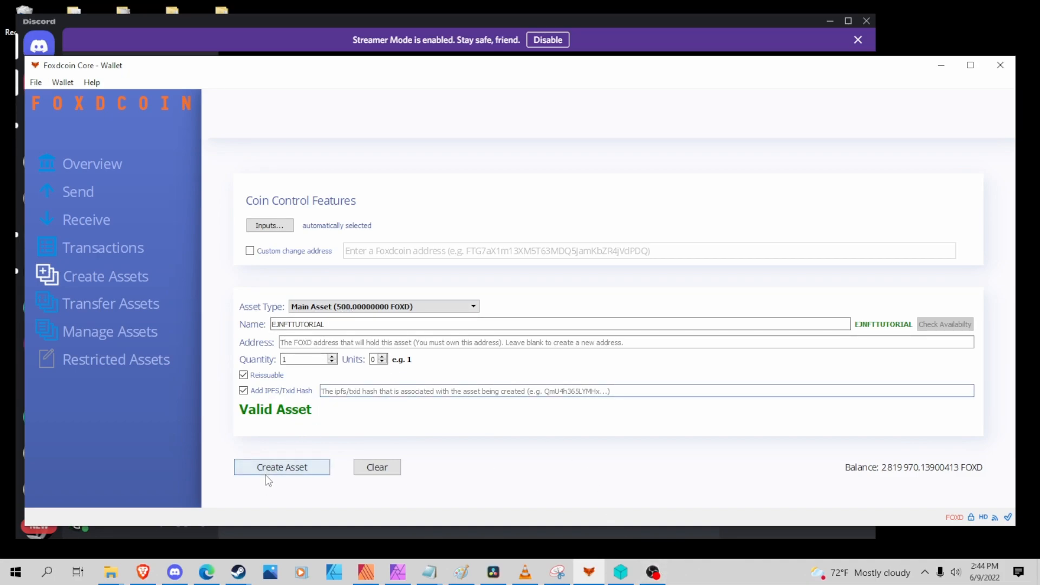
click(259, 389)
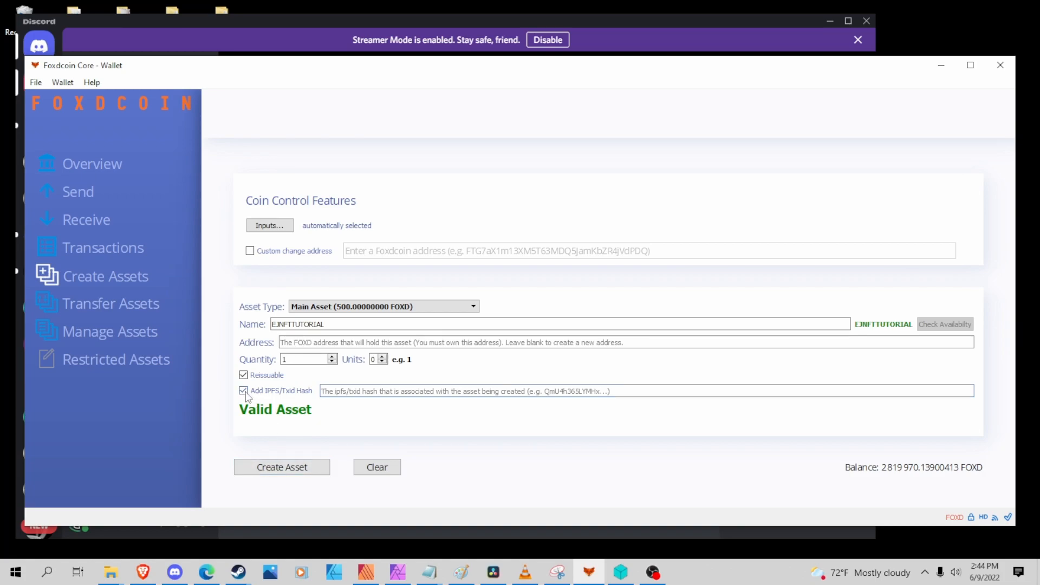
Create the EJNFTTUTORIAL main asset without an IPFS hash, entering the wallet passphrase and confirming the transaction
click(271, 476)
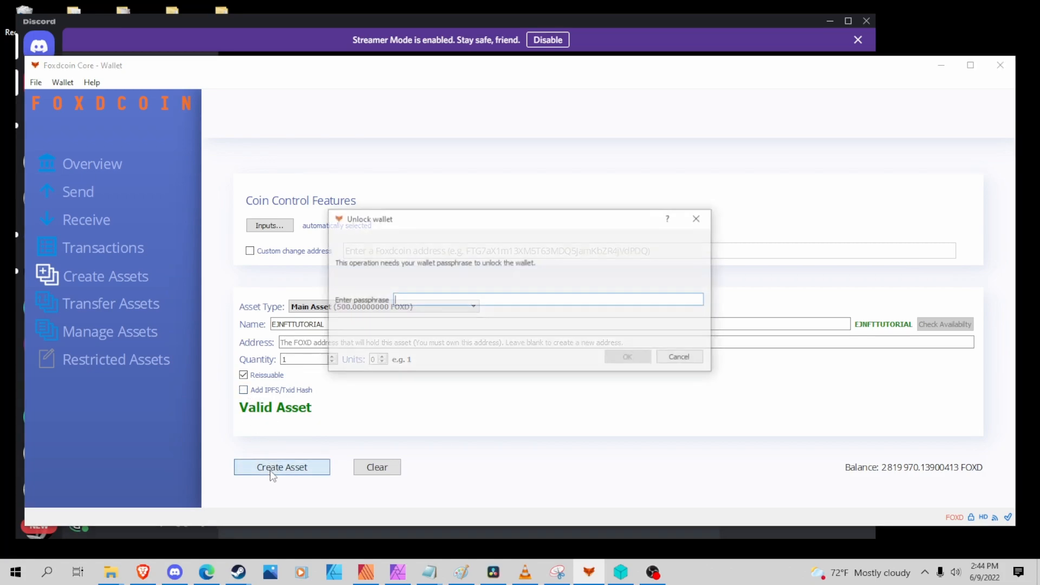
text(•••)
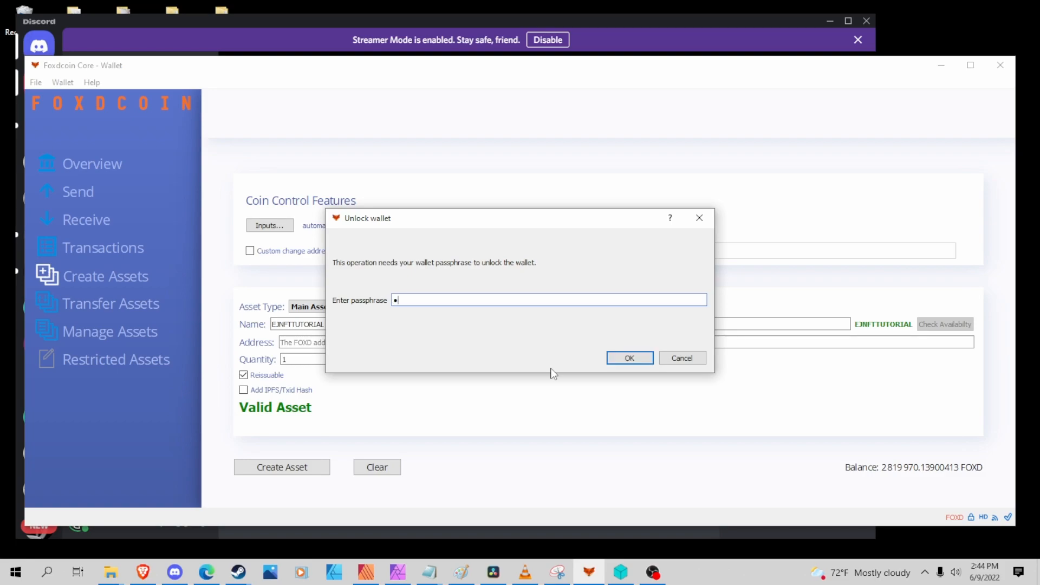
text(*****)
key(Return)
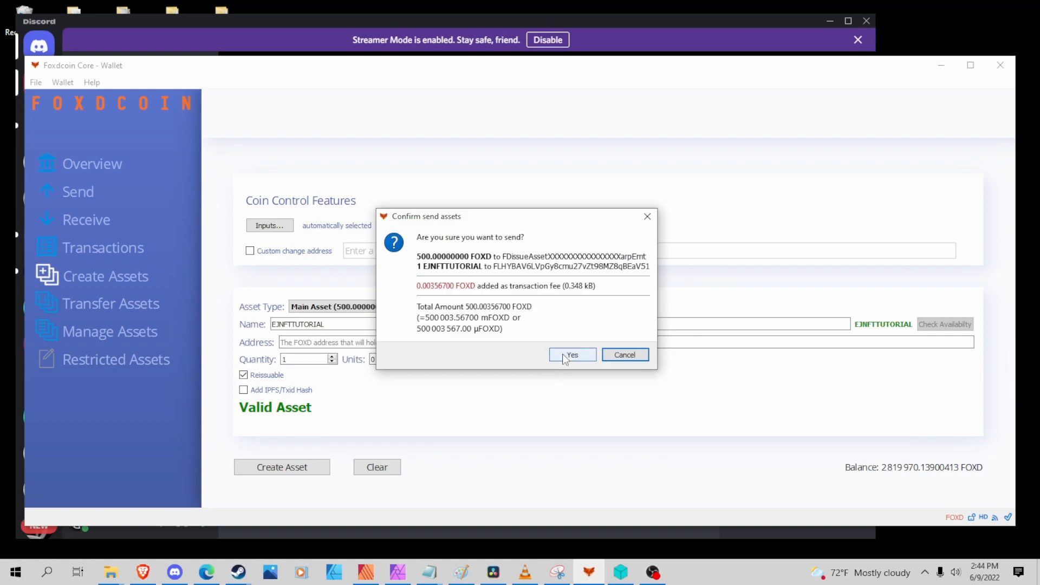
click(565, 358)
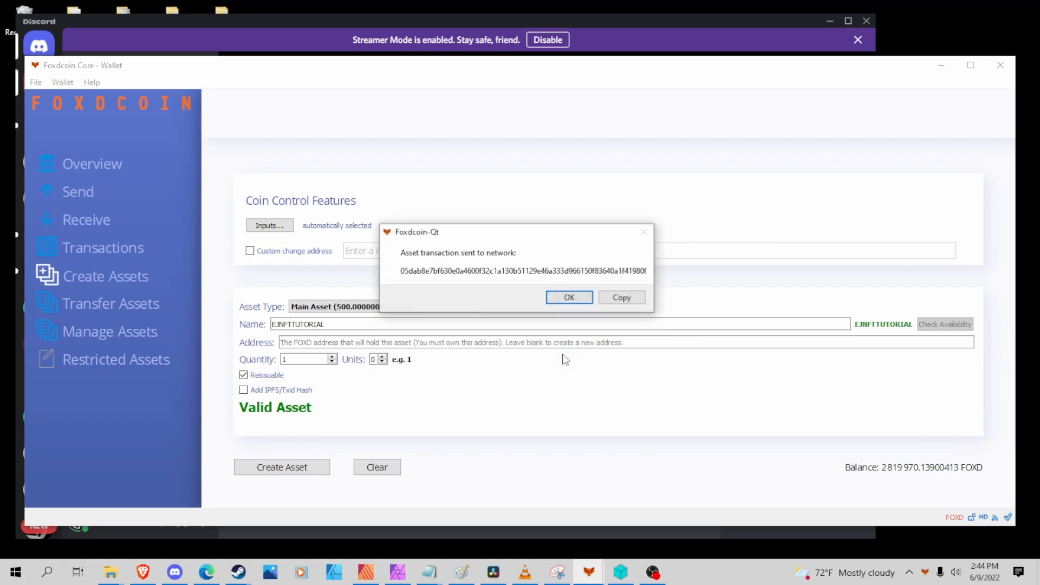
click(575, 301)
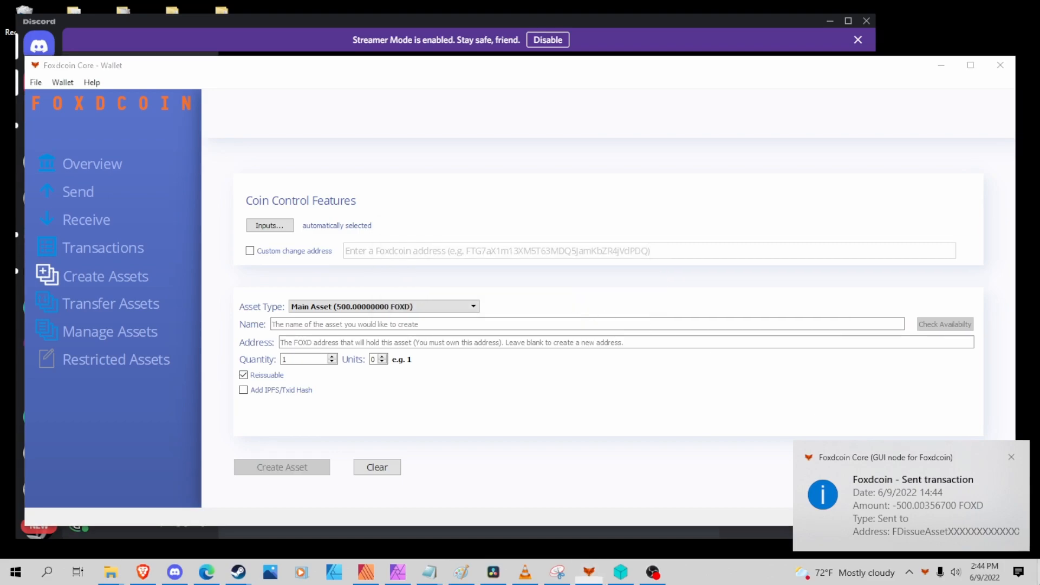
Move the _Memory_Remains TEST folder to a free spot on the desktop and view the images in its Memory Remains subfolder
key(super+d)
drag(172, 19, 74, 126)
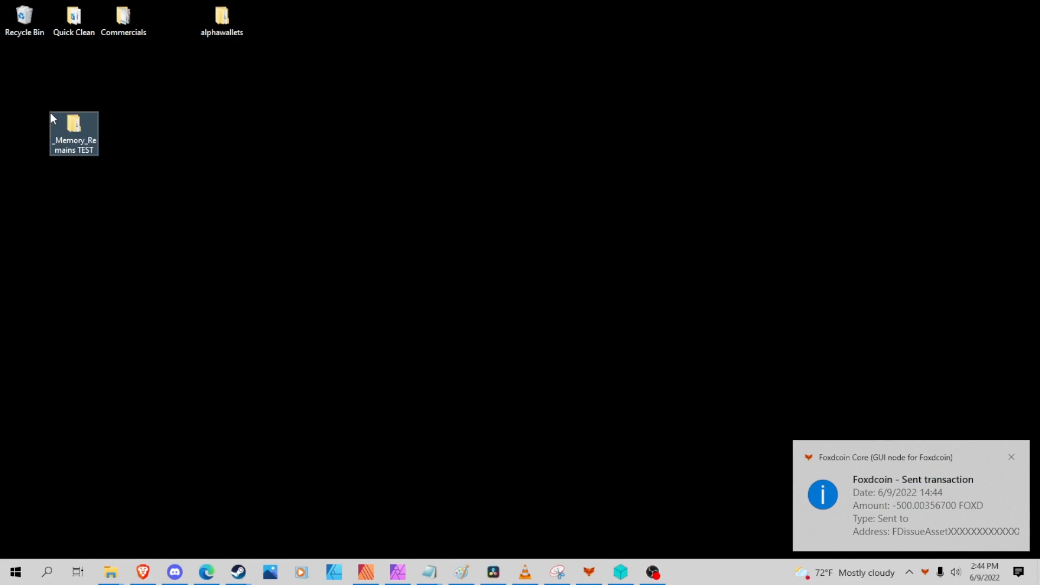
double_click(74, 125)
double_click(181, 147)
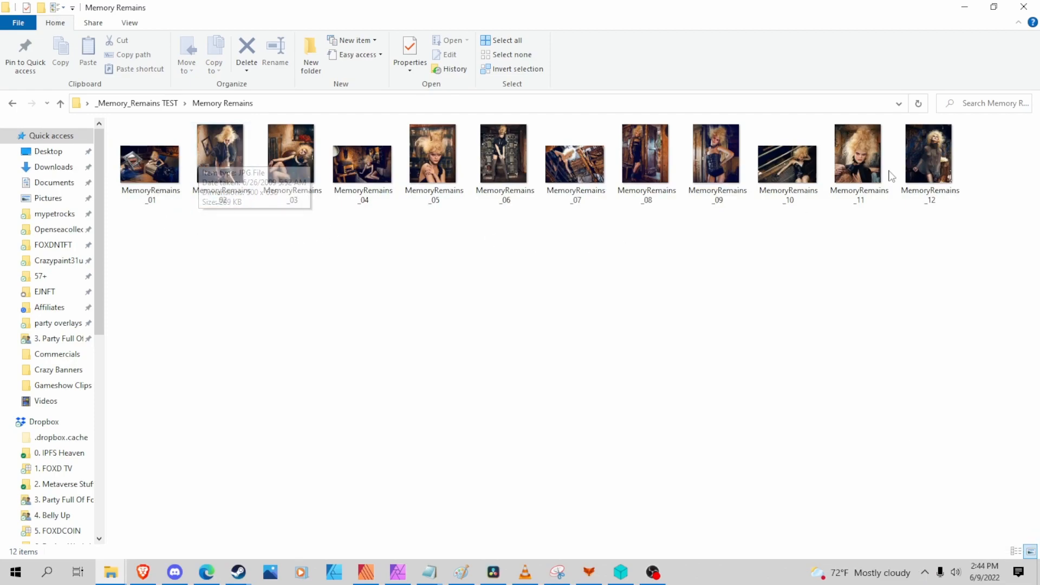
click(1026, 6)
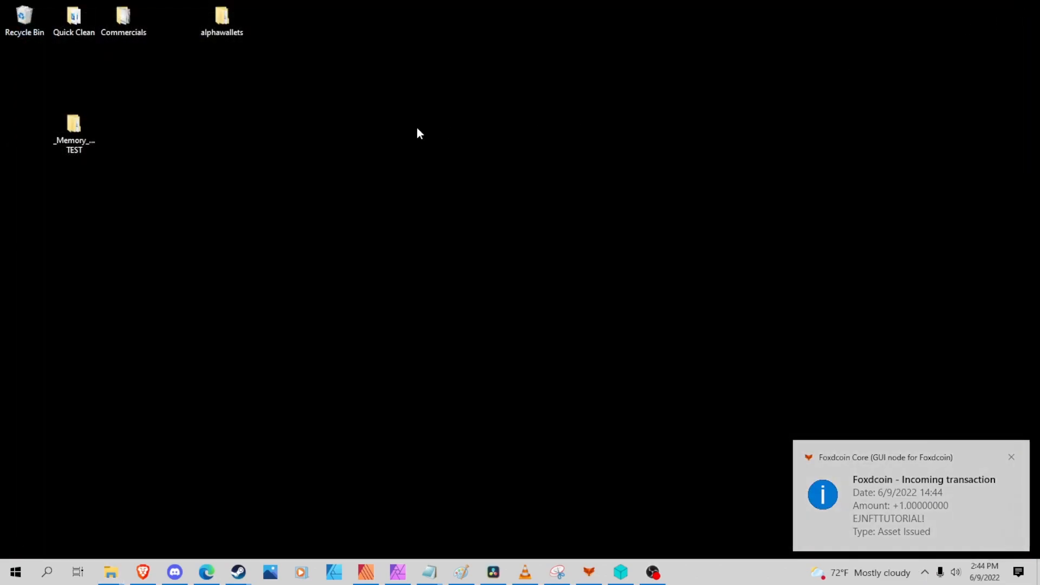
Switch to IPFS Desktop, import the _Memory_Remains TEST folder from the desktop, and dismiss the import summary
click(630, 578)
drag(323, 55, 386, 64)
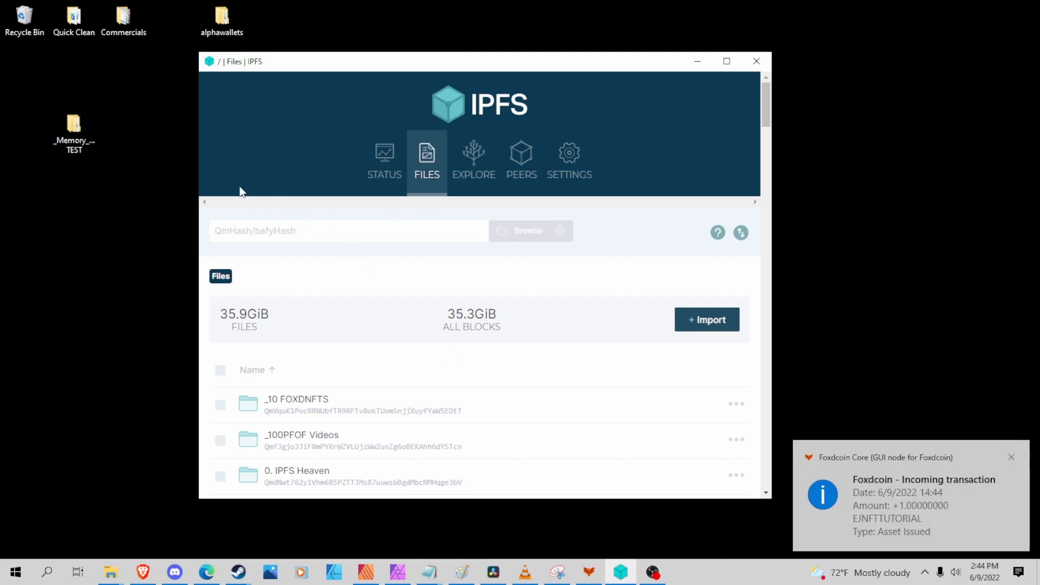
mouse_move(79, 127)
mouse_down()
mouse_move(95, 148)
mouse_move(77, 128)
mouse_up()
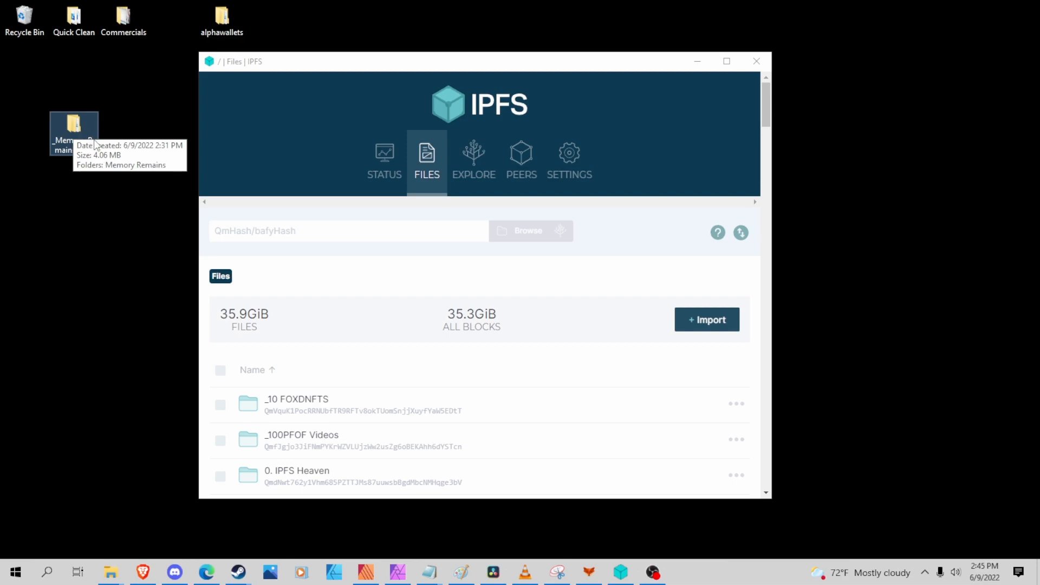
drag(76, 130, 343, 353)
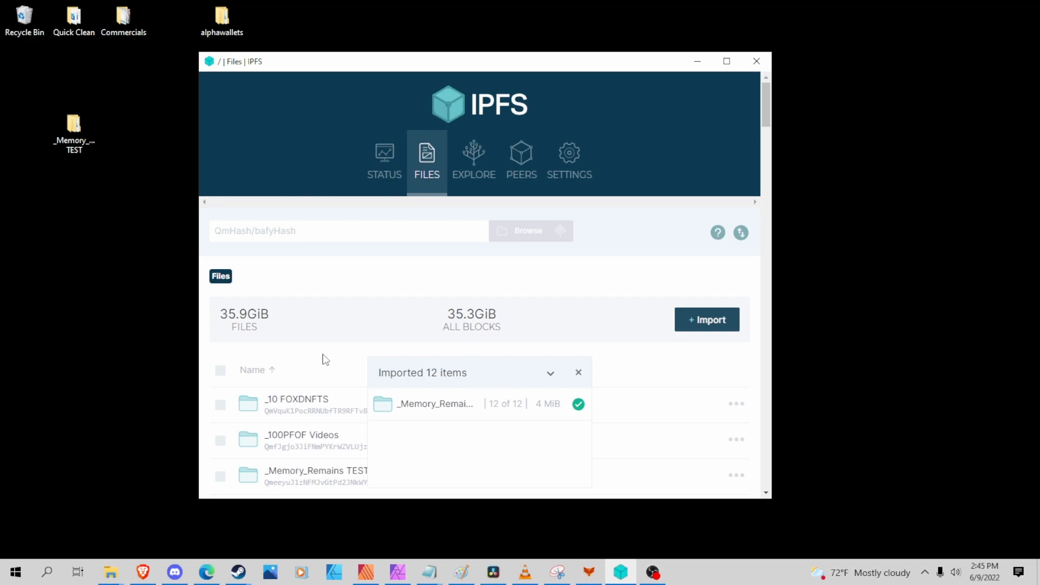
scroll(357, 368, down, 2)
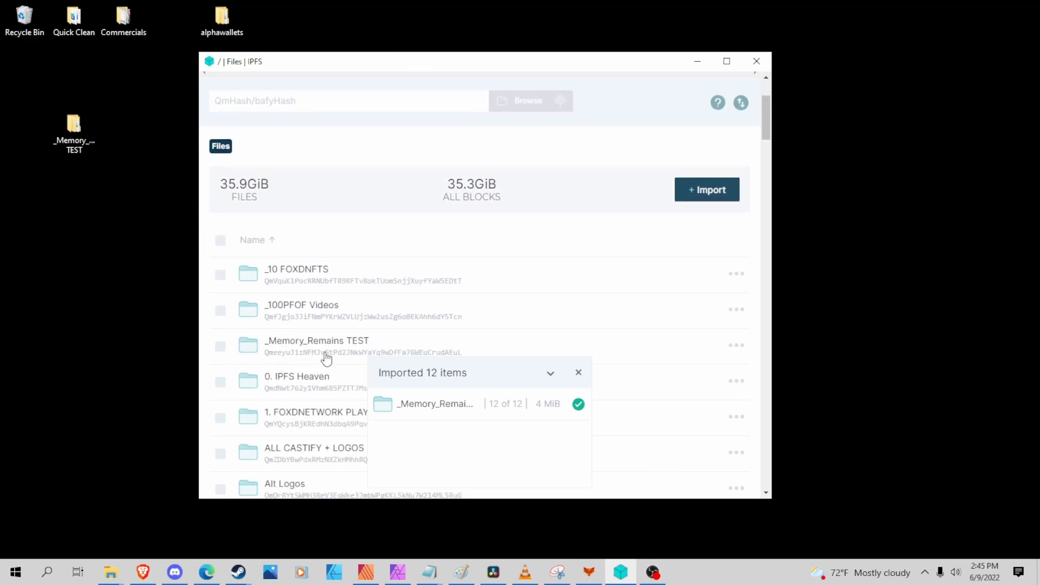
click(578, 372)
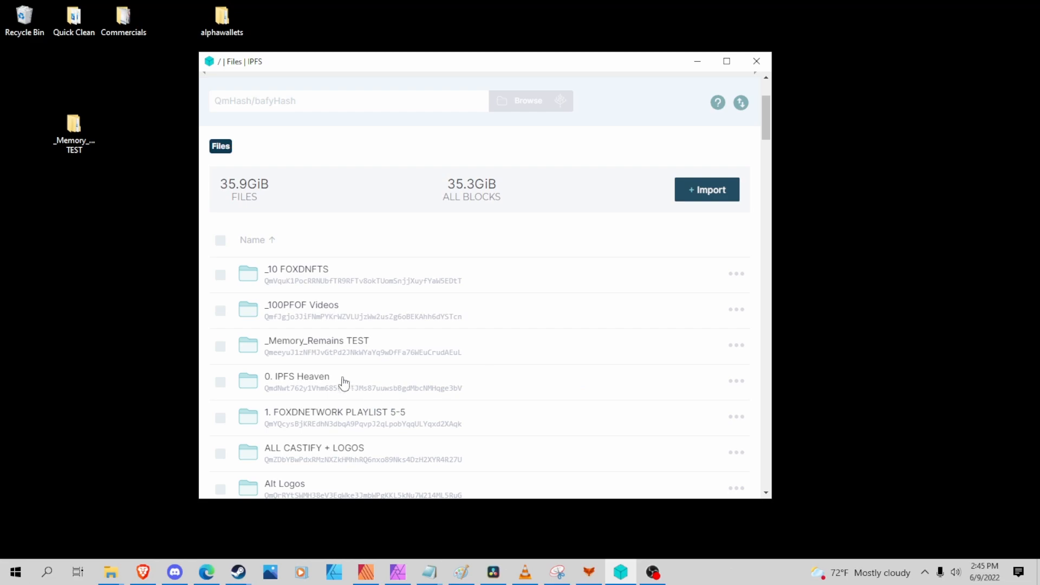
Open the Memory Remains subfolder inside the imported _Memory_Remains TEST folder and look through its image files and their hashes
click(330, 351)
click(314, 404)
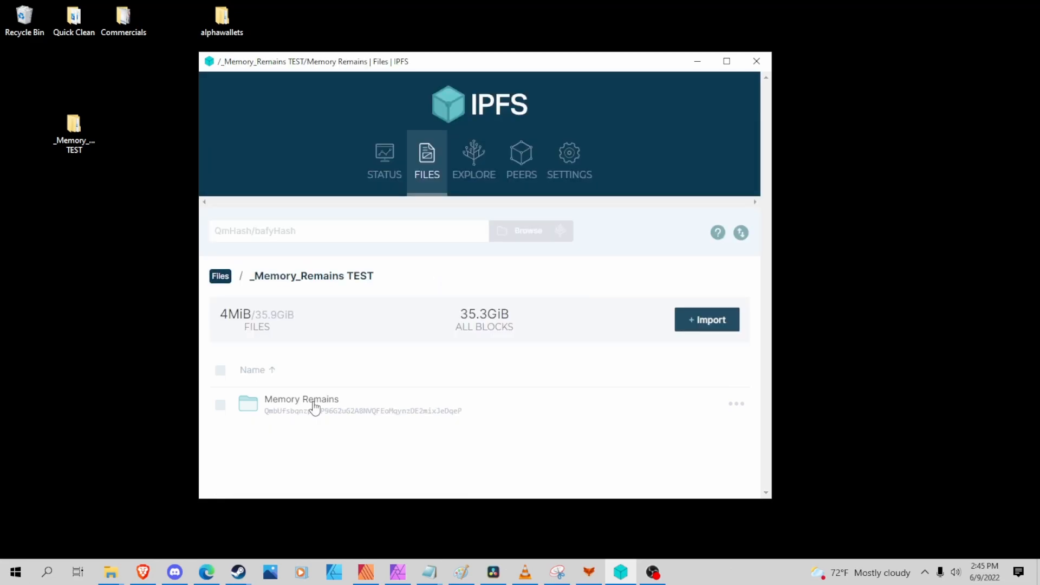
scroll(390, 363, down, 6)
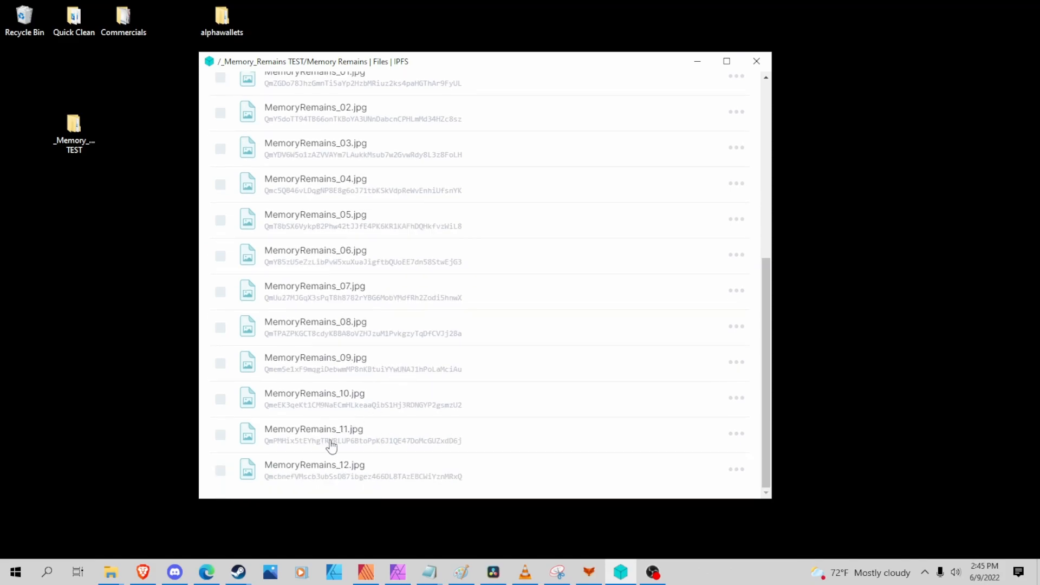
scroll(336, 471, up, 5)
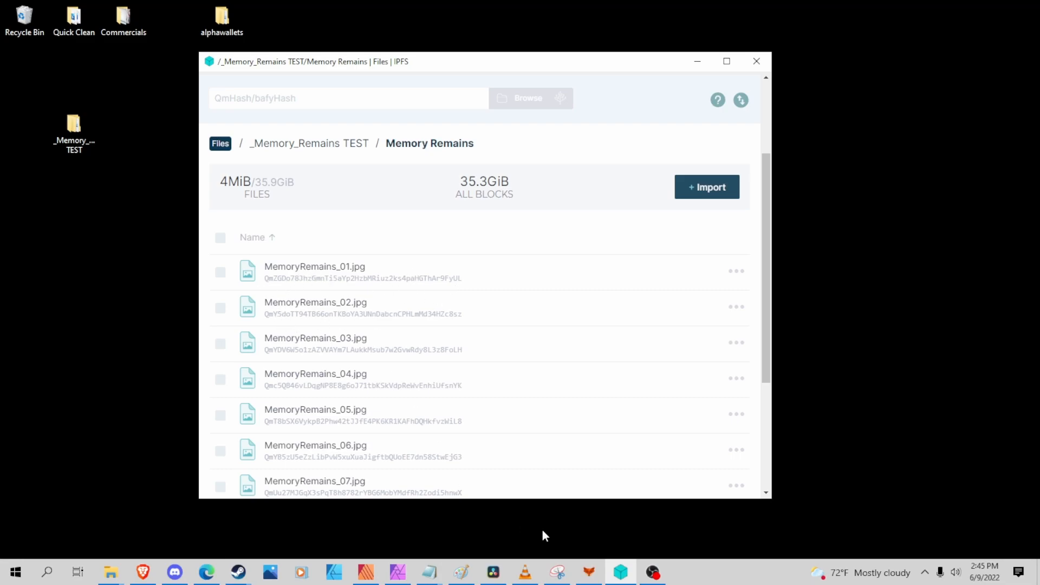
Switch to the Foxdcoin Core wallet and set the new asset's type to Sub Asset with EJNFTTUTORIAL as its parent
click(589, 573)
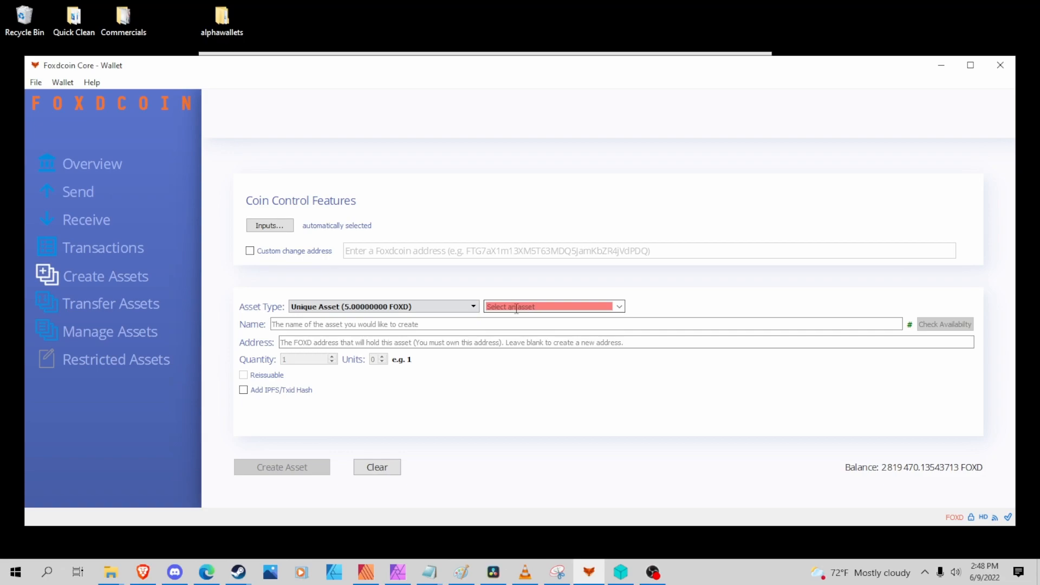
click(618, 306)
click(589, 307)
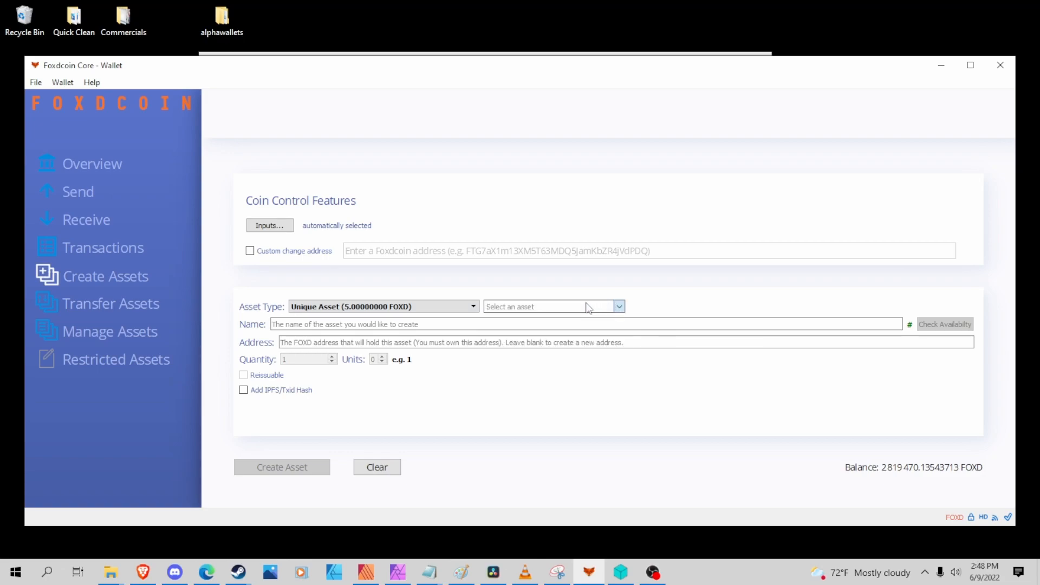
click(470, 305)
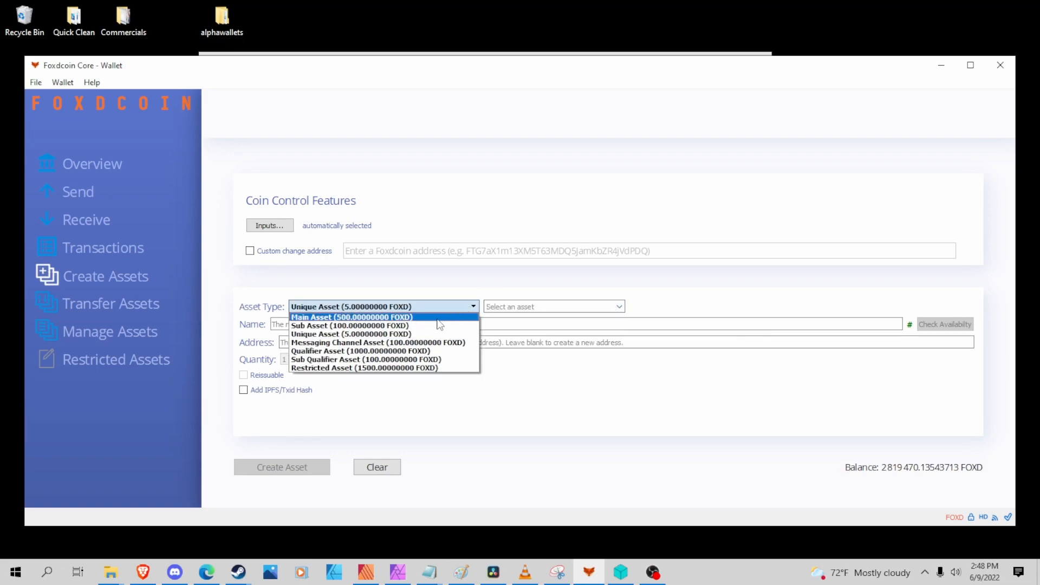
click(416, 325)
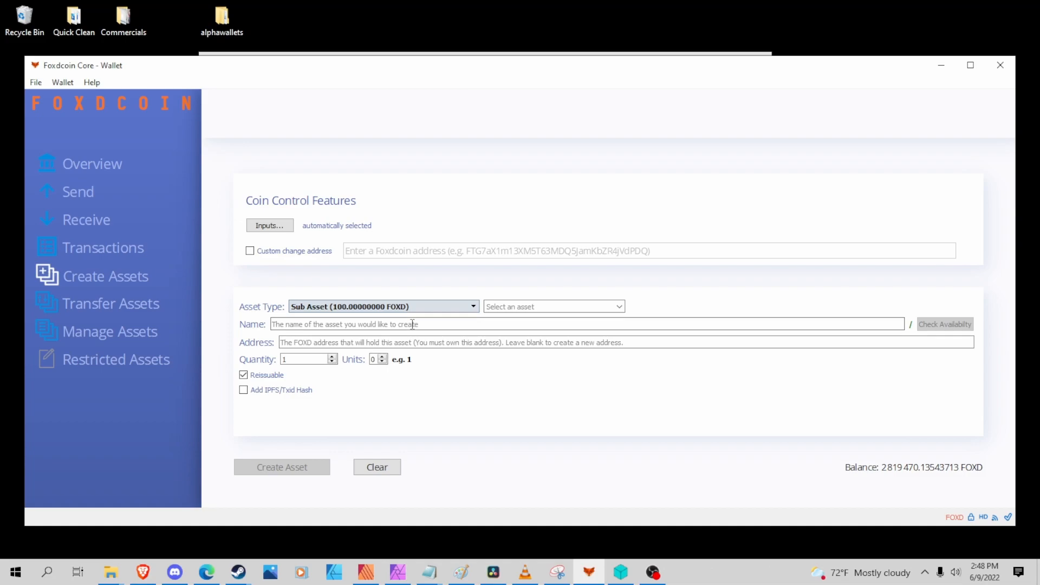
click(509, 307)
text(e)
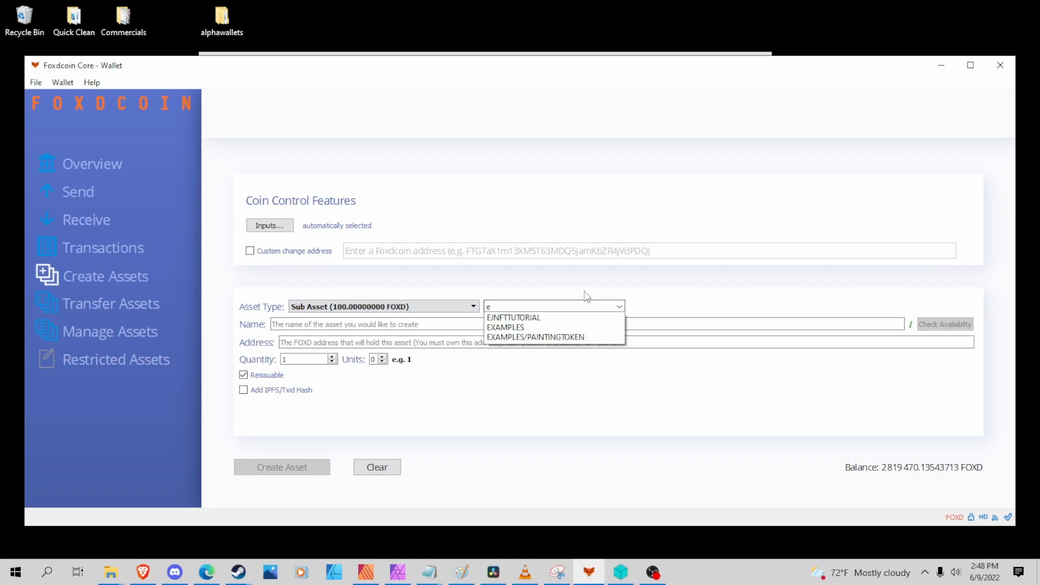
click(519, 318)
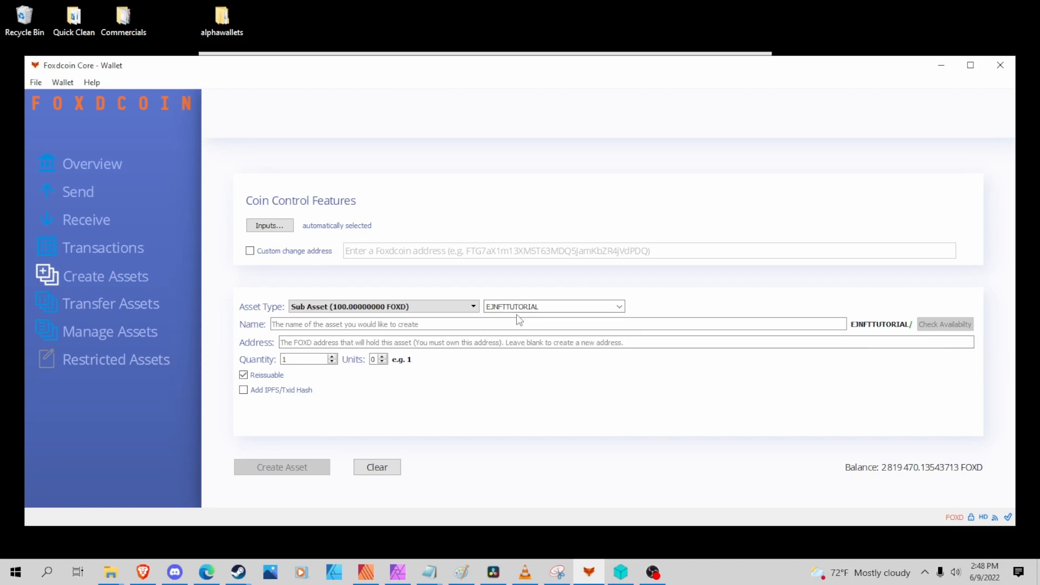
Name the new sub asset MEMORYREMAINS001
click(443, 322)
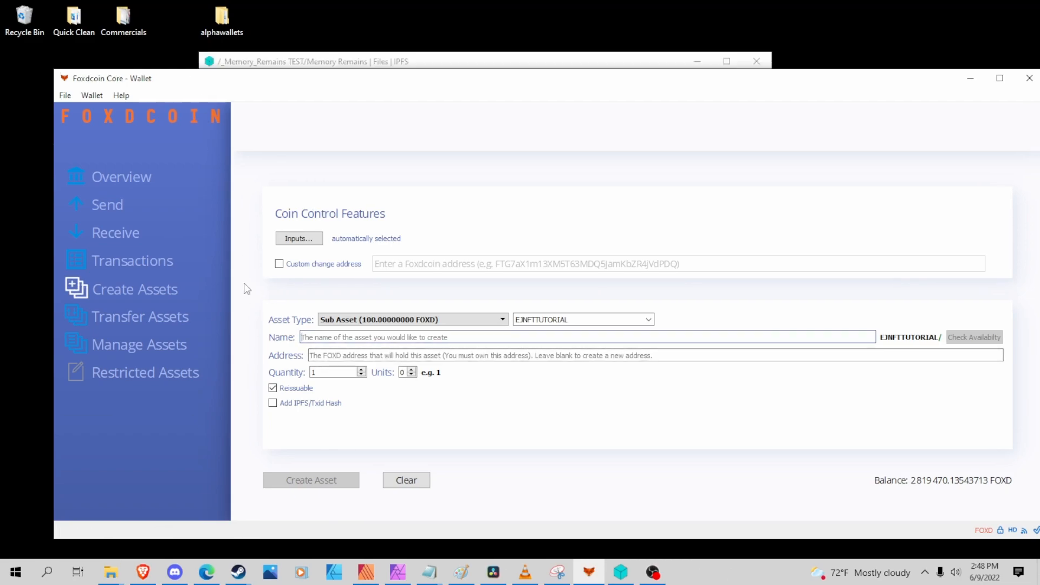
text(ME)
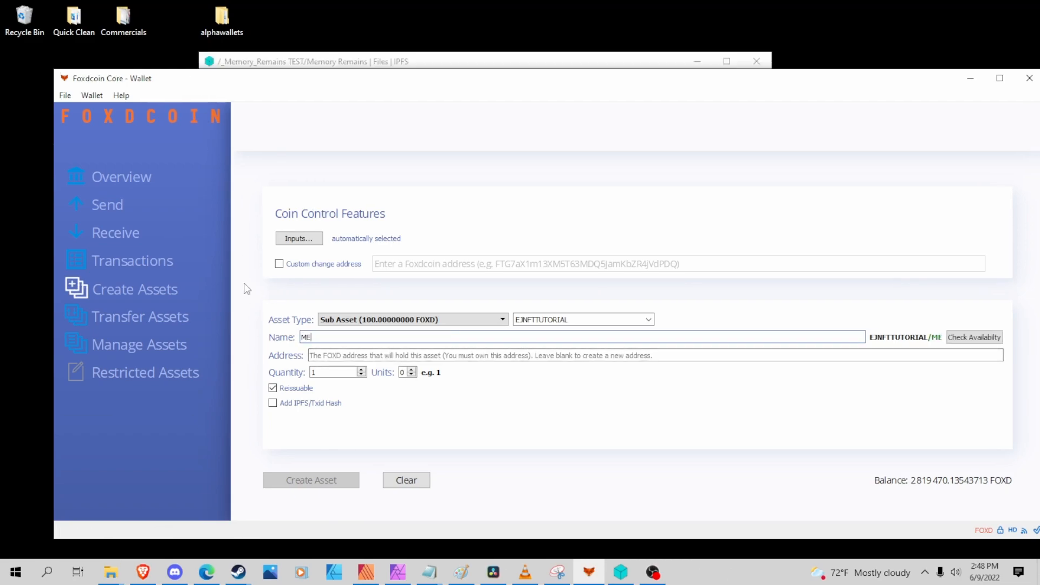
text(M)
text(OR)
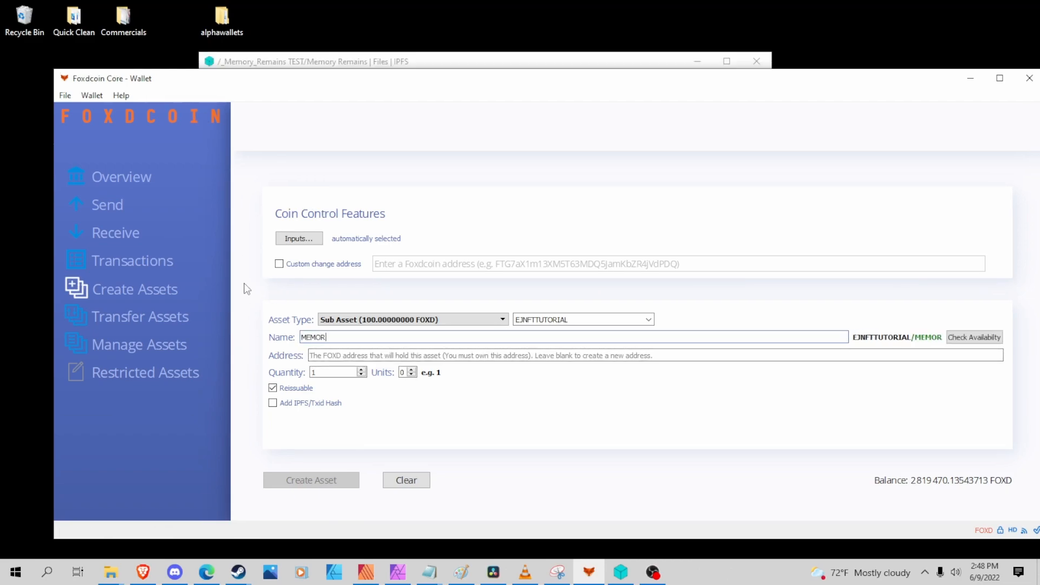
text(YREMAINS)
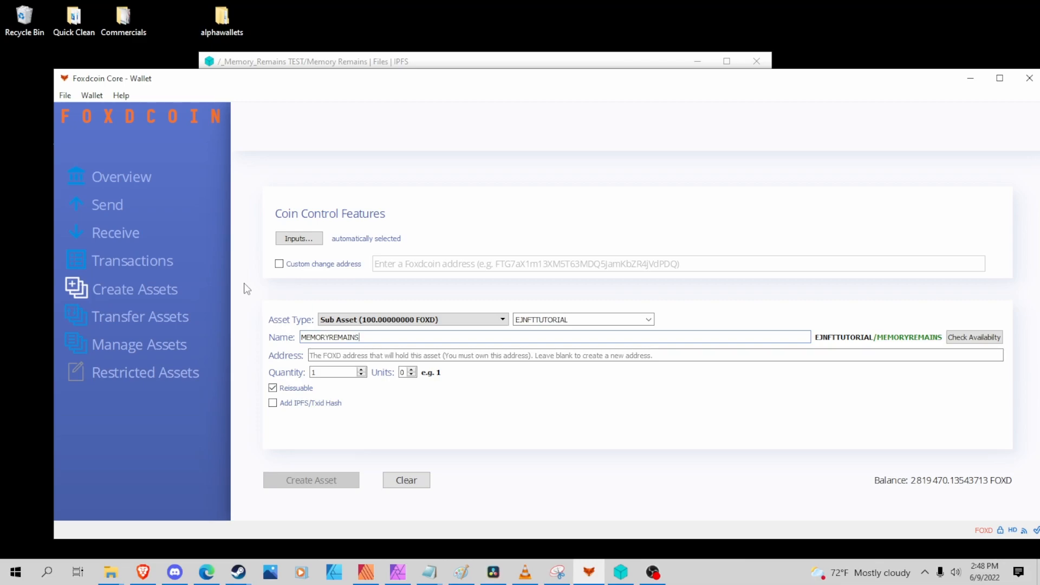
text(_)
key(BackSpace)
text(001)
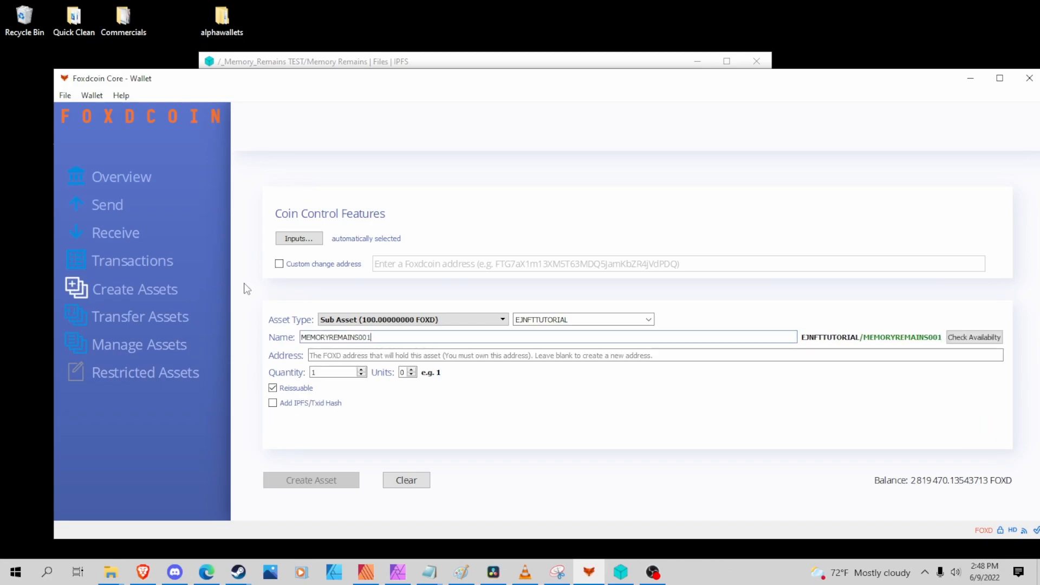
Enable the Add IPFS/Txid Hash option for the sub asset
drag(223, 78, 334, 443)
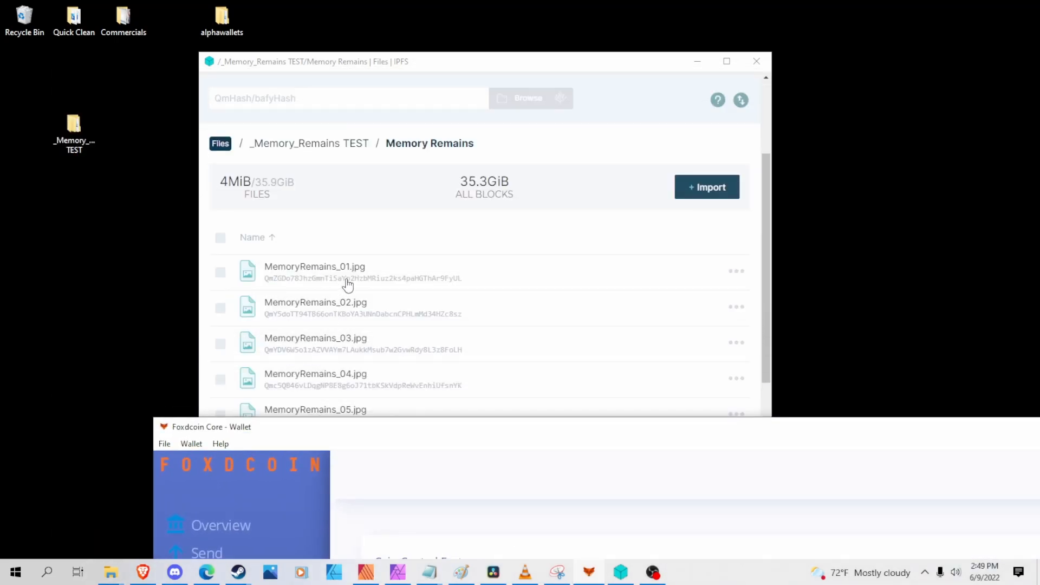
drag(404, 432, 284, 46)
click(252, 364)
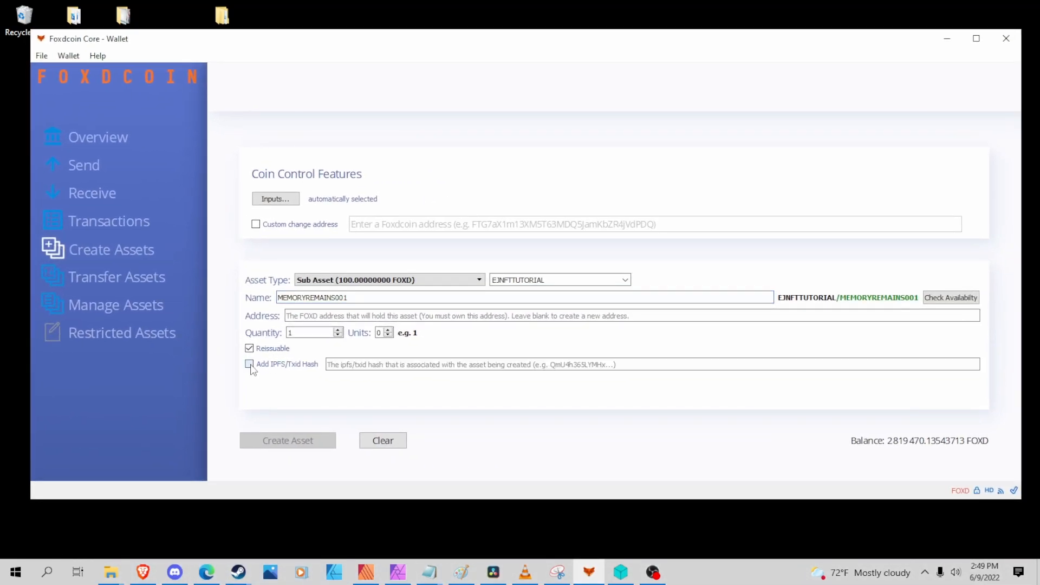
Copy the CID of MemoryRemains_01.jpg from IPFS Desktop and paste it as the sub asset's IPFS/Txid hash in the wallet
drag(379, 31, 388, 321)
click(736, 273)
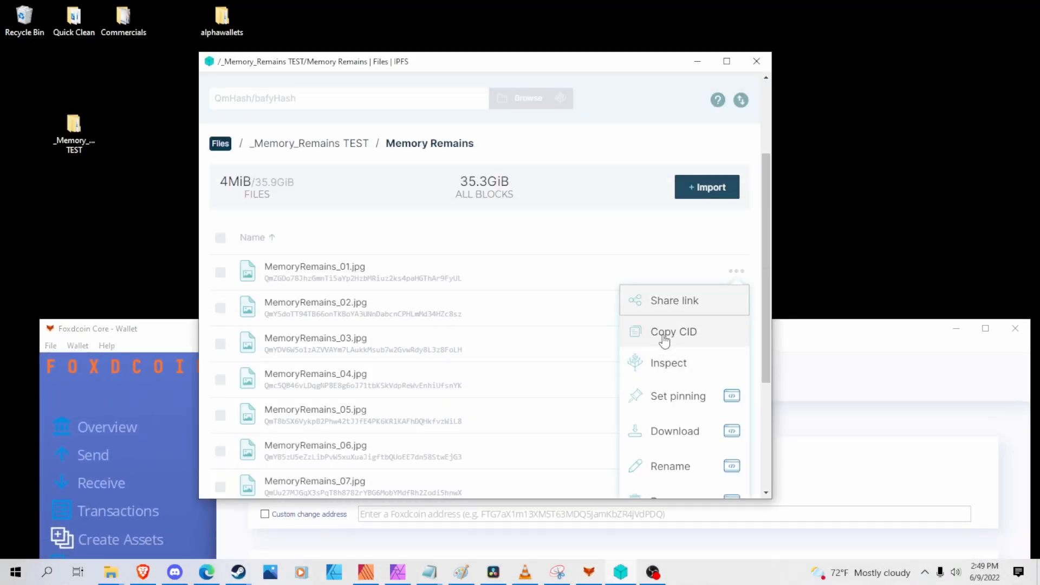
click(659, 332)
scroll(662, 333, up, 3)
drag(796, 340, 739, 96)
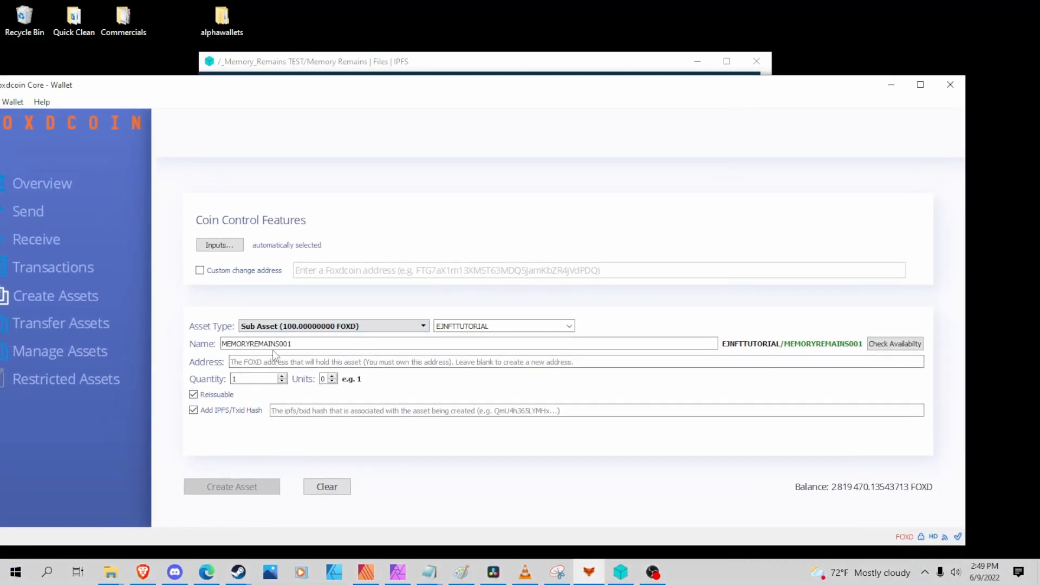
click(282, 411)
key(ctrl+v)
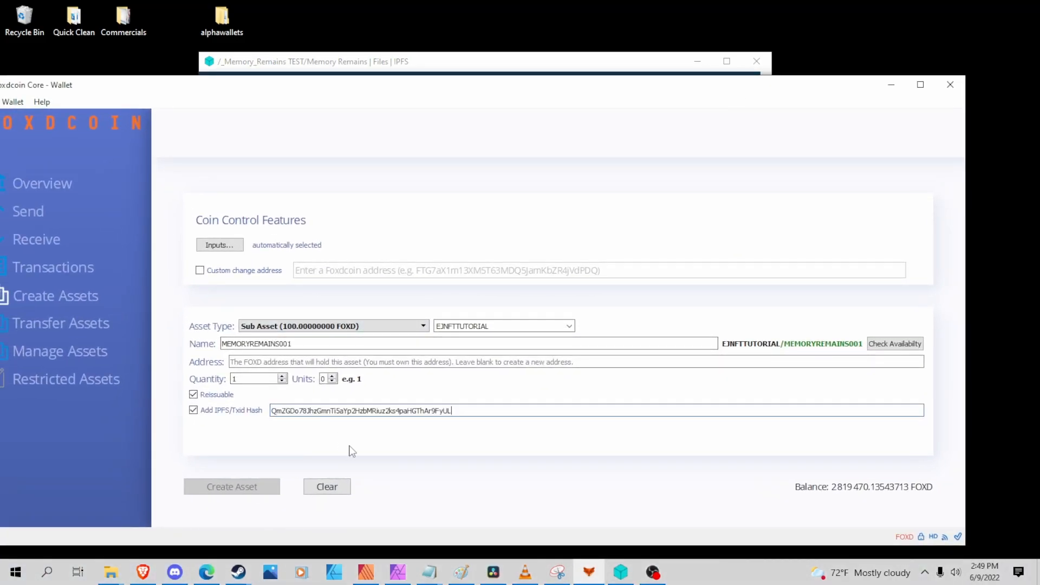
Review the pasted IPFS hash and check the availability of the sub asset name MEMORYREMAINS001
drag(452, 410, 270, 410)
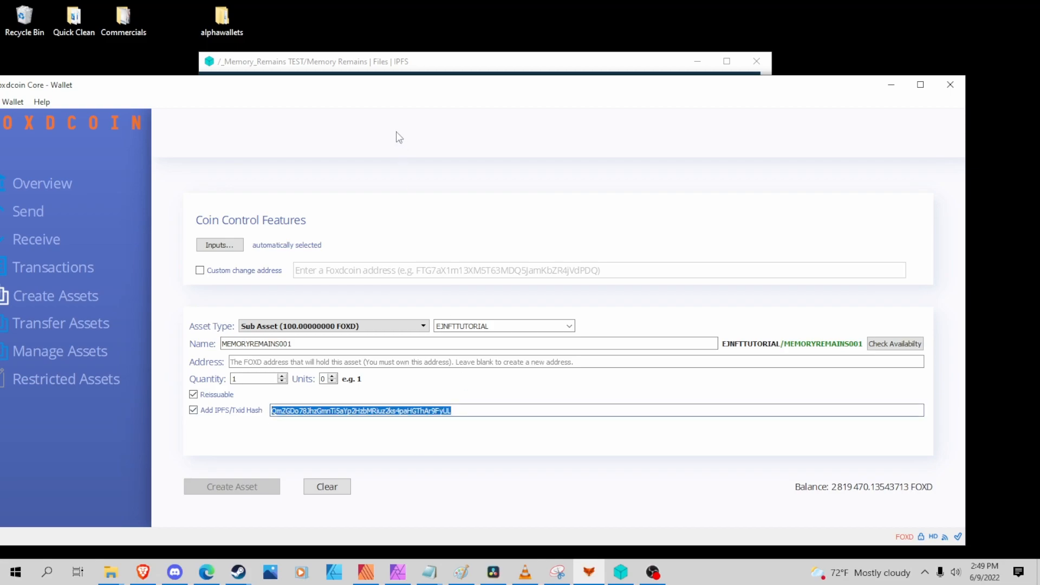
drag(347, 85, 389, 95)
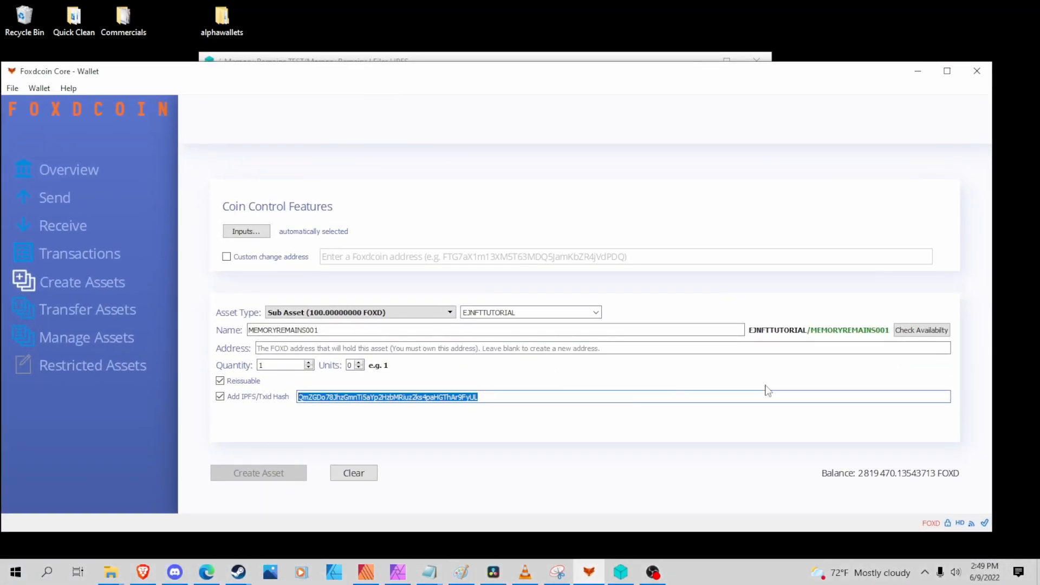
click(921, 331)
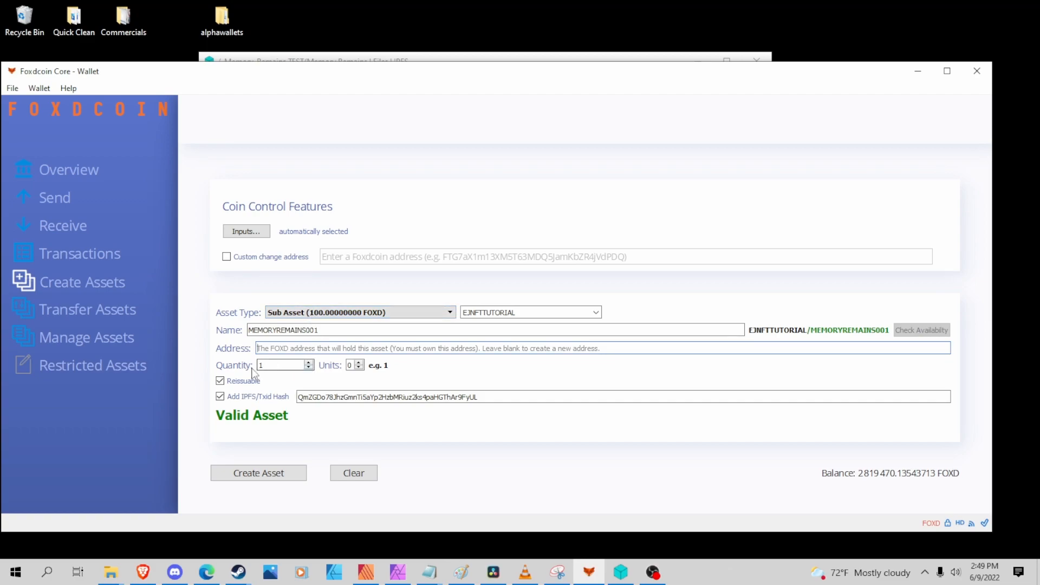
Set the sub asset's quantity to 100 and create it, entering the wallet passphrase and confirming the transaction
click(309, 363)
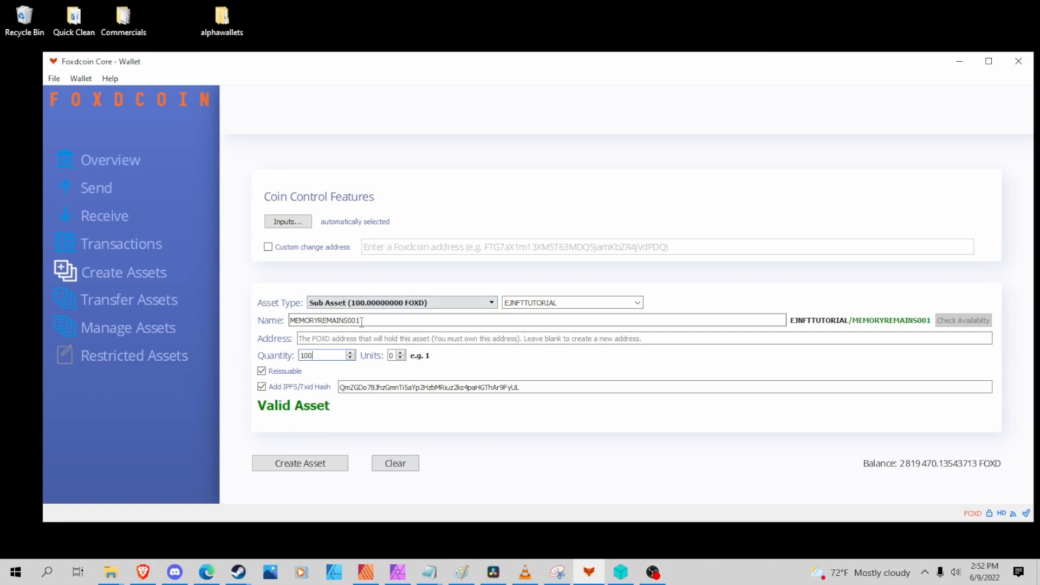
click(296, 465)
text(••)
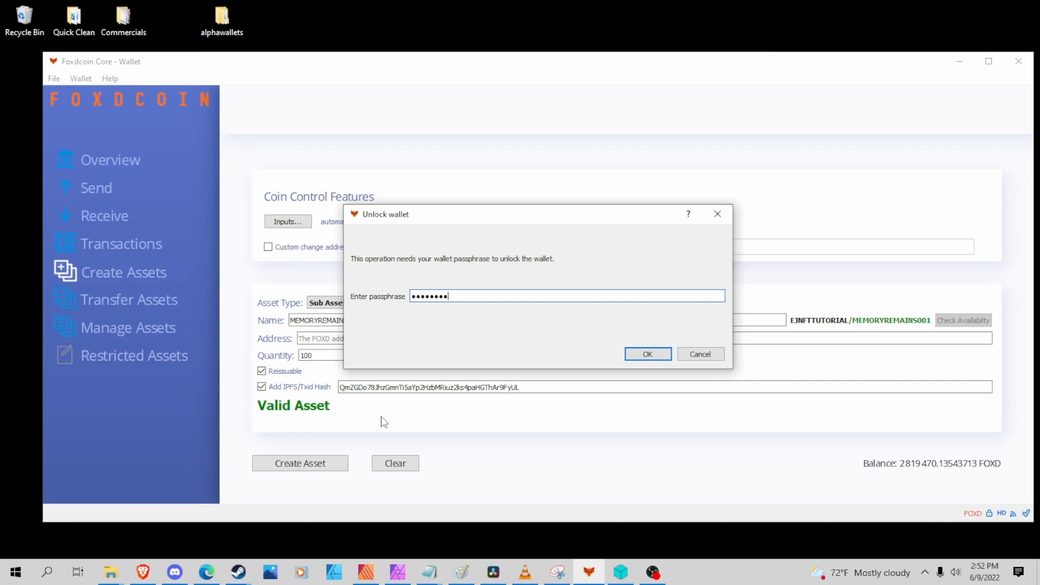
click(648, 355)
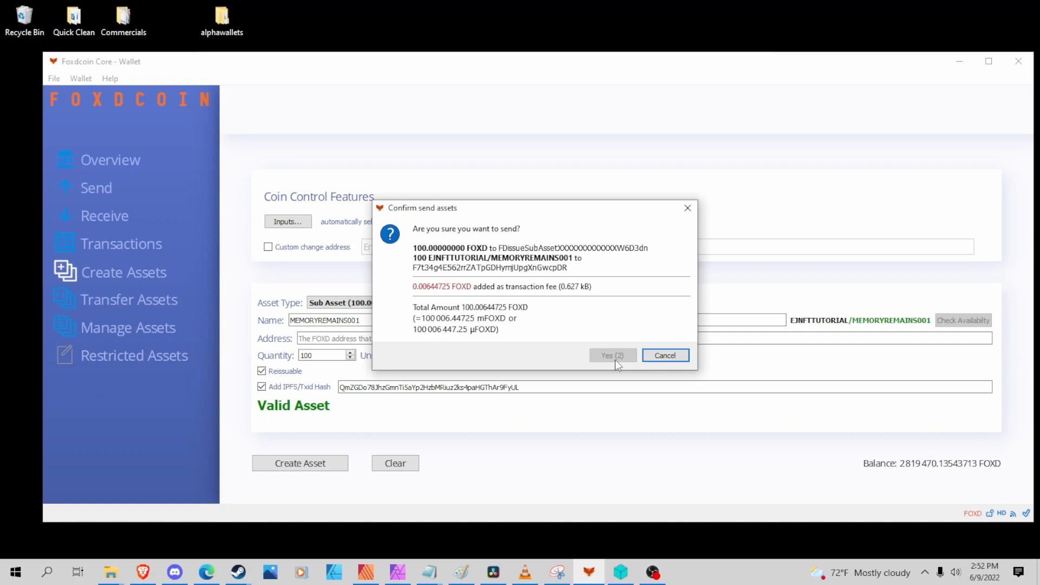
click(613, 355)
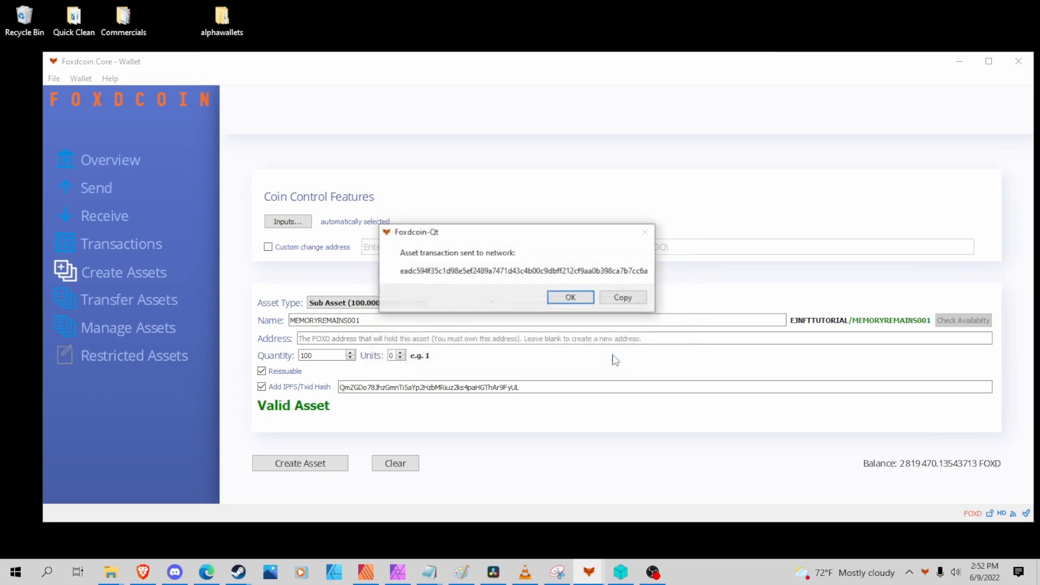
click(571, 298)
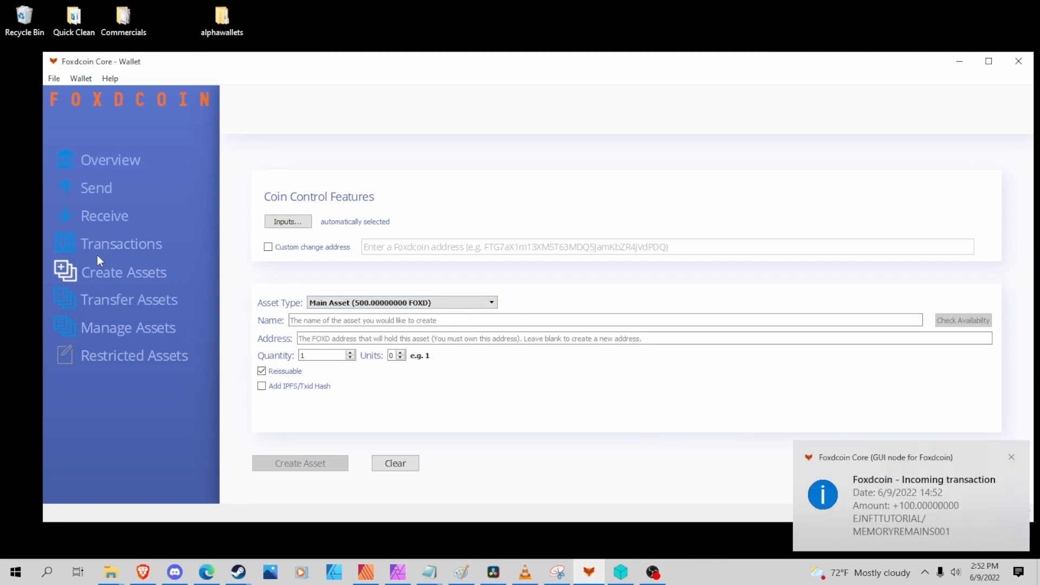
Search the asset balances in the overview for "Memor" to look for the new sub asset, and clear the search
click(93, 157)
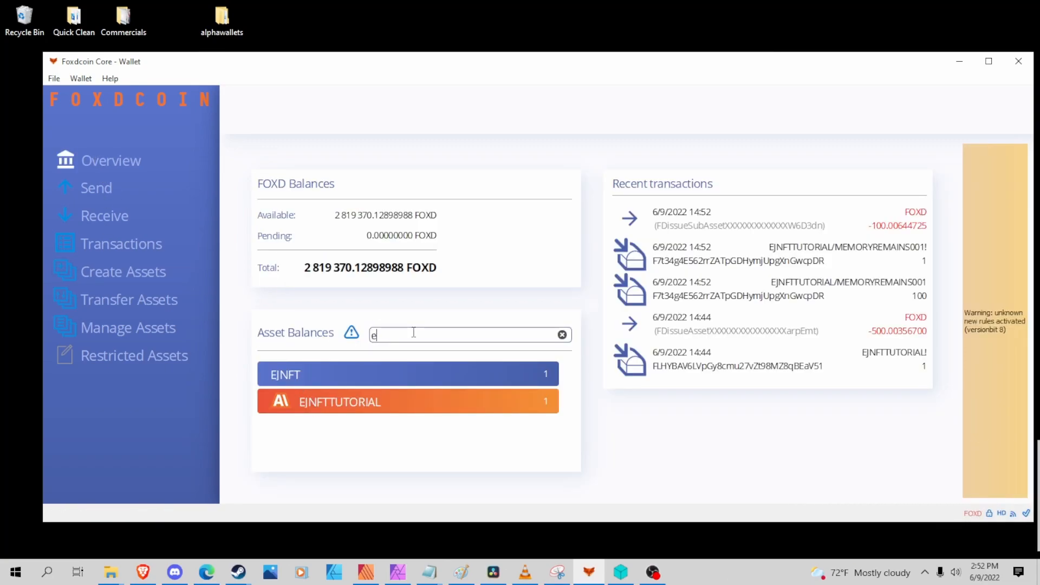
key(BackSpace)
key(BackSpace)
text(Memor)
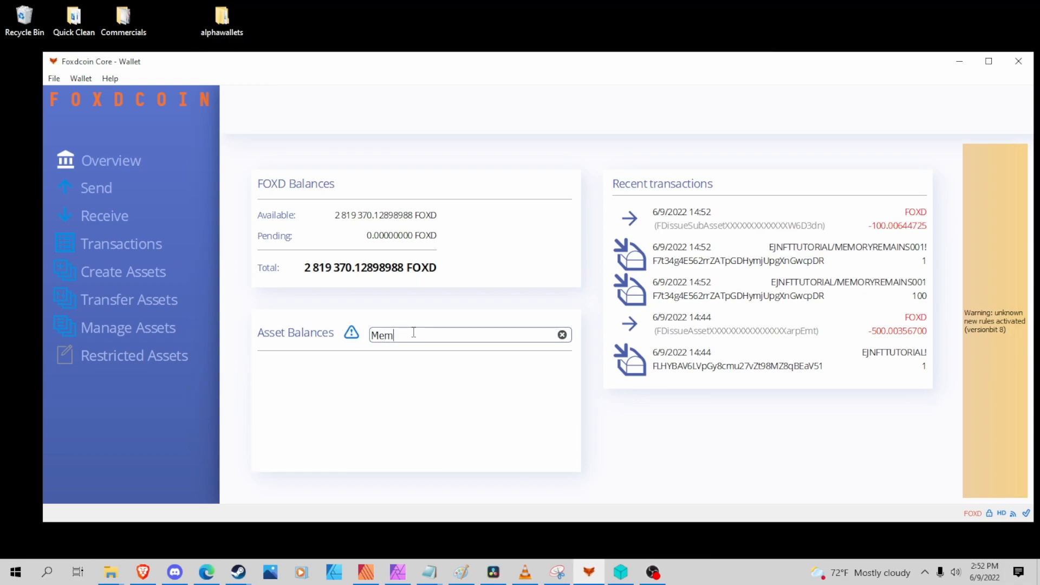
key(BackSpace)
key(BackSpace)
key(BackSpace)
key(BackSpace)
key(BackSpace)
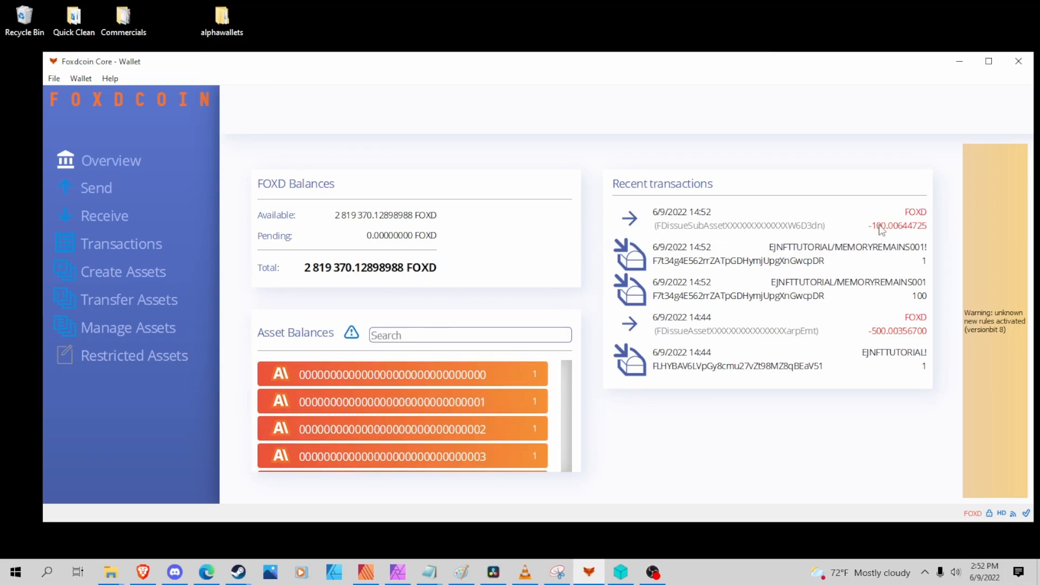
Examine the sub asset's issuing transaction in the transaction history and return to the overview
click(855, 235)
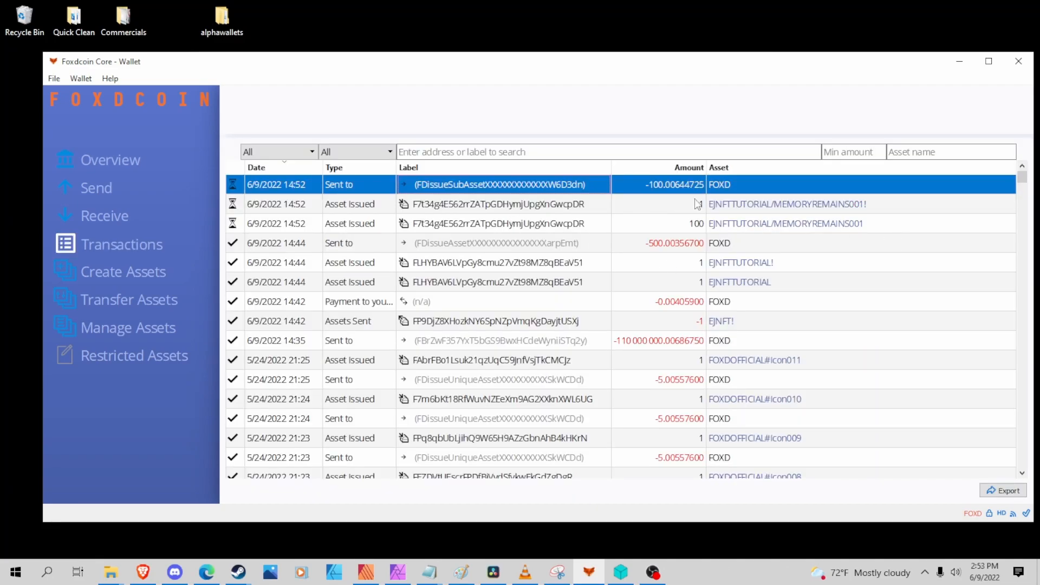
click(117, 163)
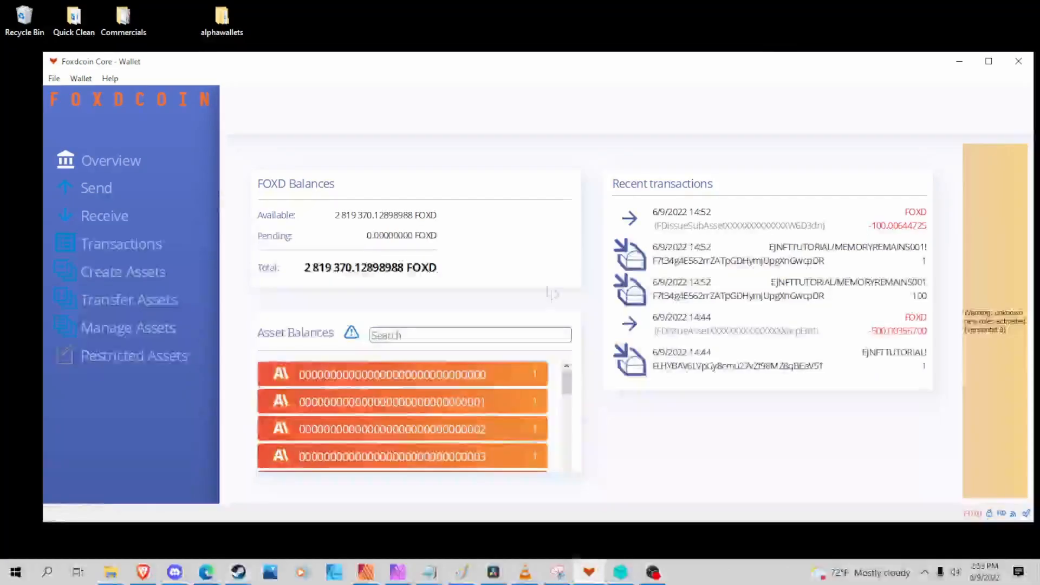
click(102, 246)
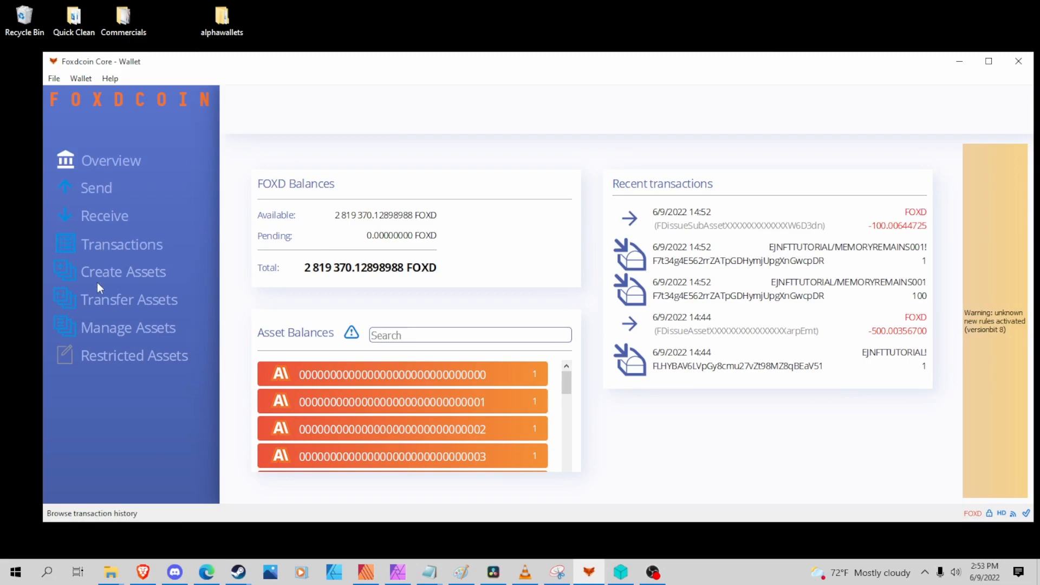
Open the asset creation form, copy the CID of MemoryRemains_01.jpg from IPFS Desktop, and return to the wallet
click(96, 272)
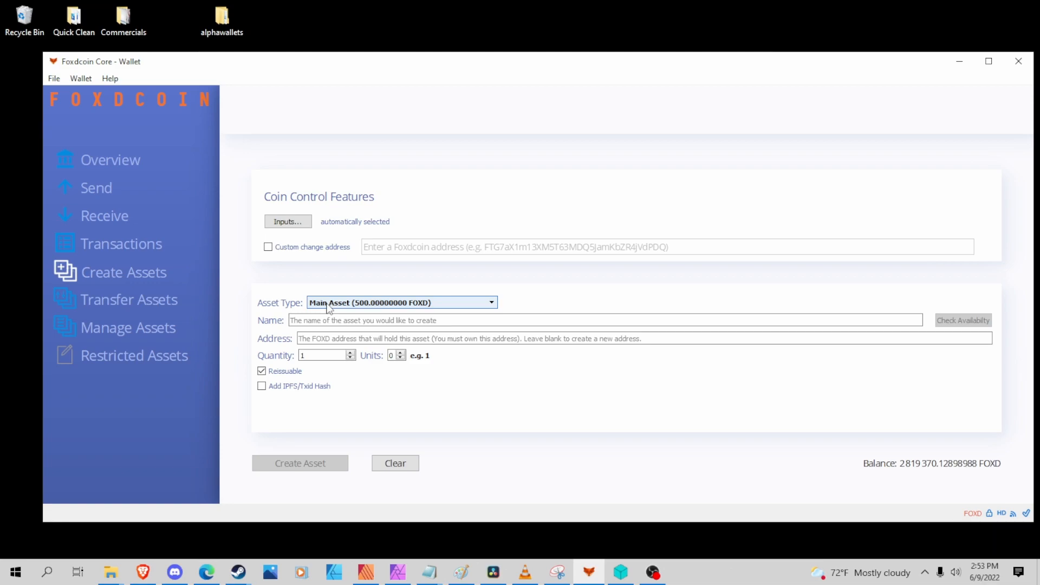
click(619, 579)
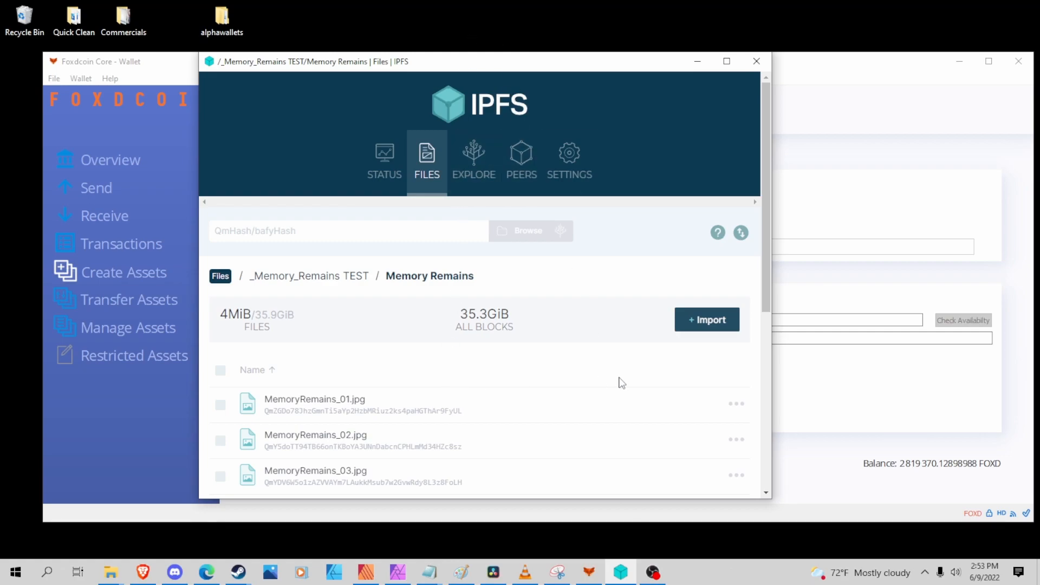
click(736, 405)
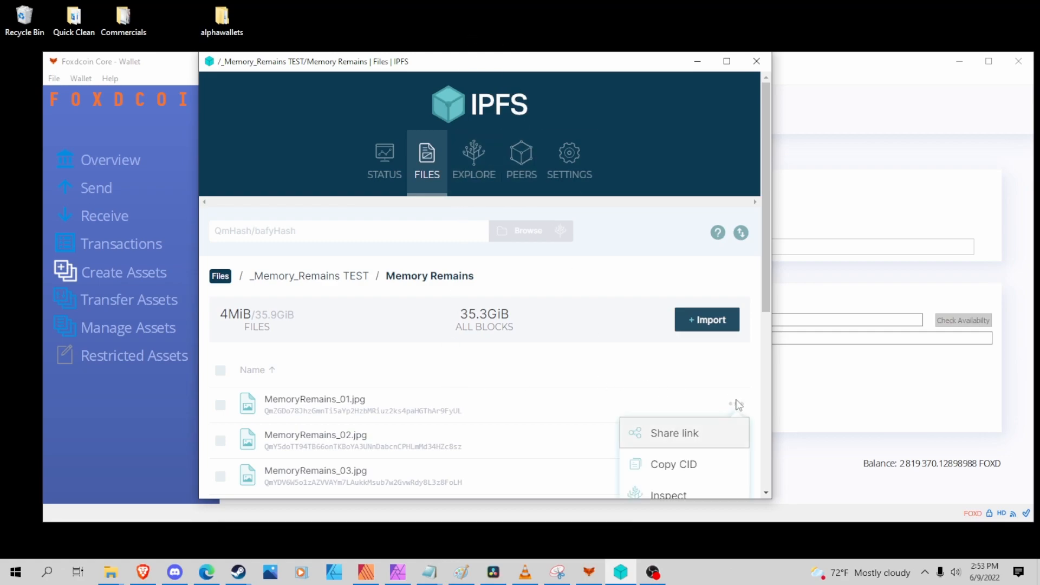
click(672, 475)
click(774, 404)
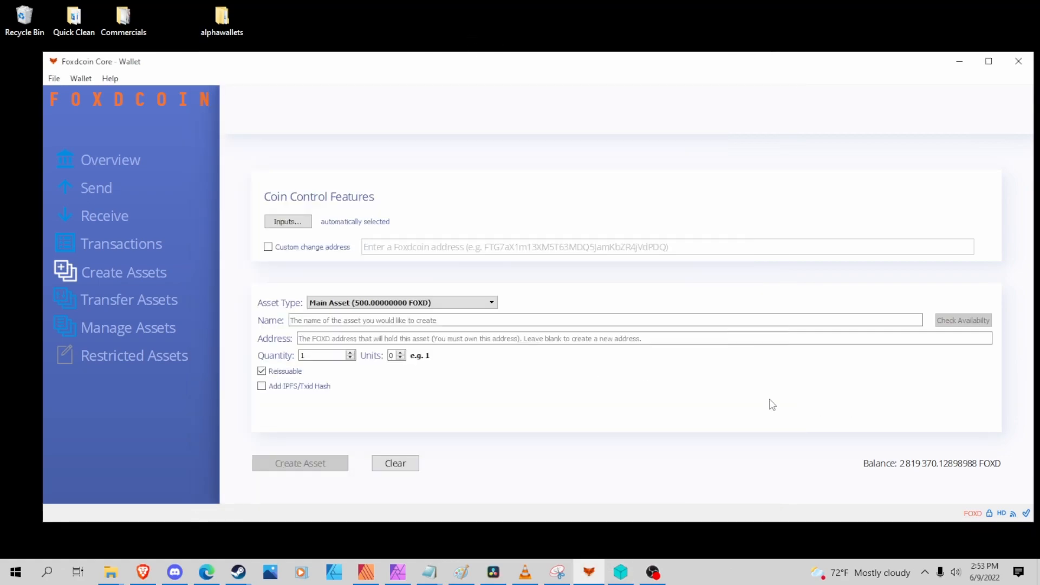
click(262, 387)
key(ctrl+v)
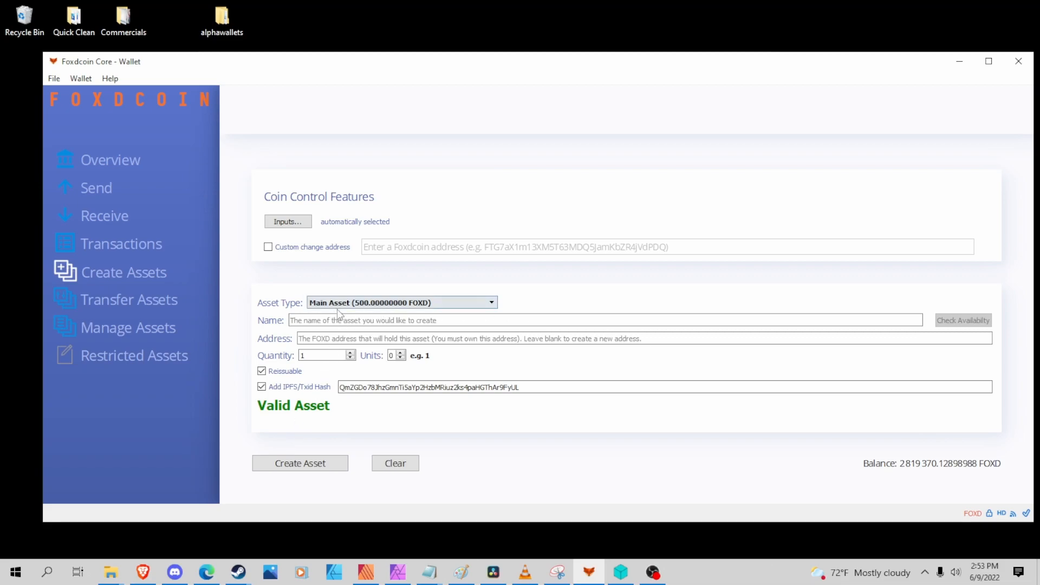
click(262, 386)
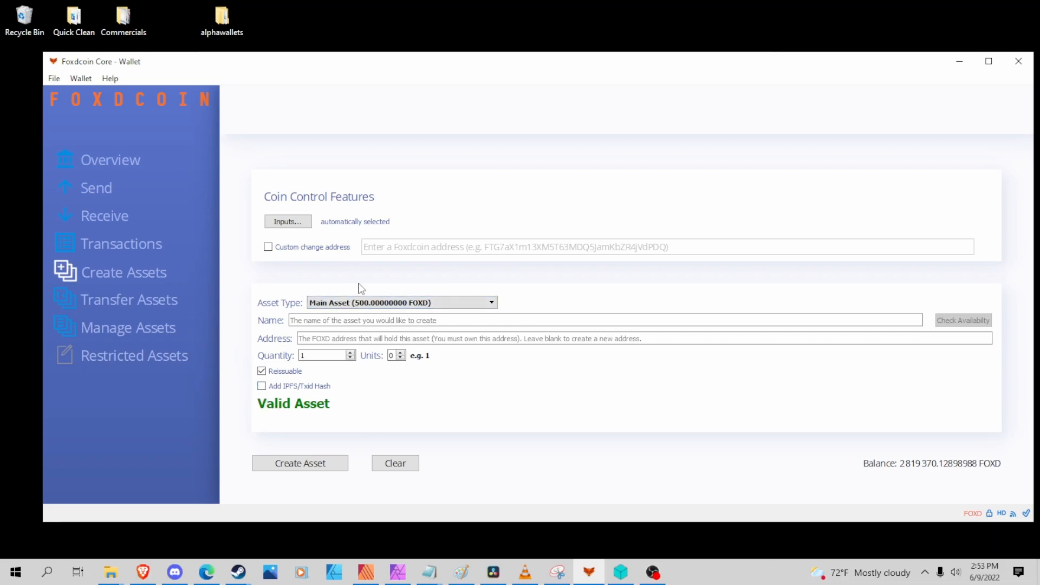
Set the asset type to Unique Asset and choose EJNFTTUTORIAL as its parent asset
click(433, 302)
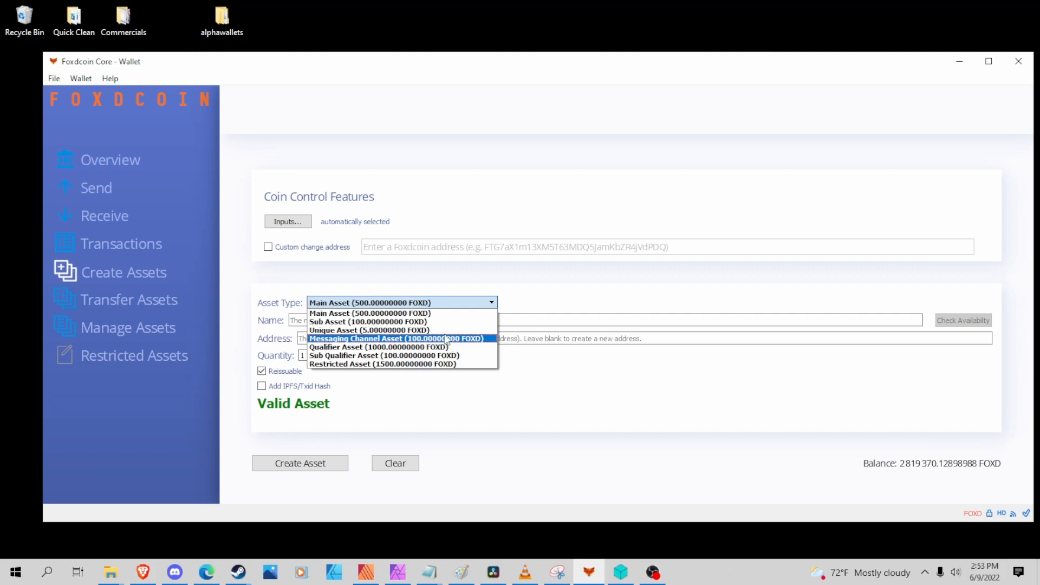
click(400, 331)
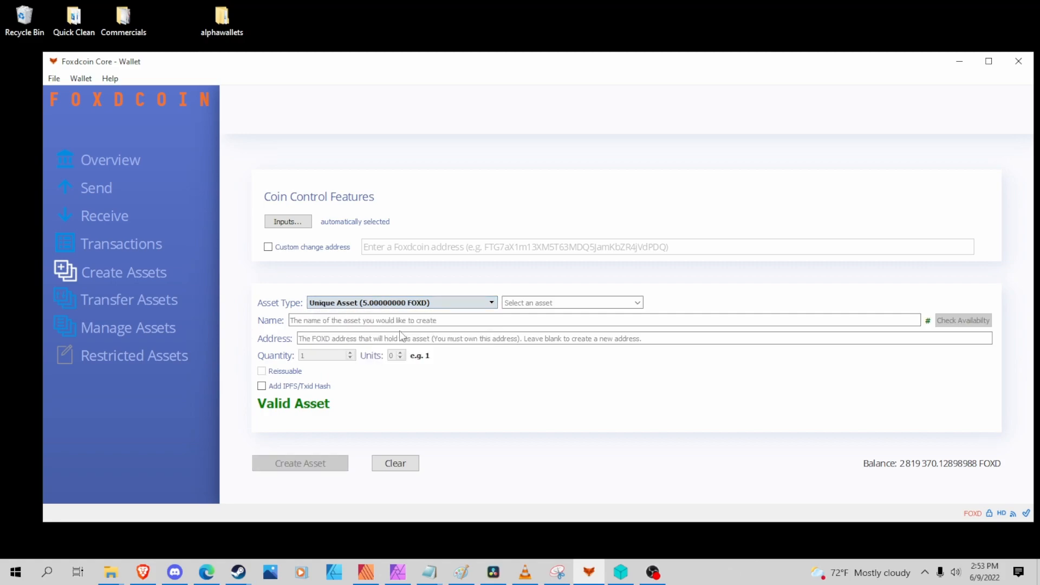
click(637, 302)
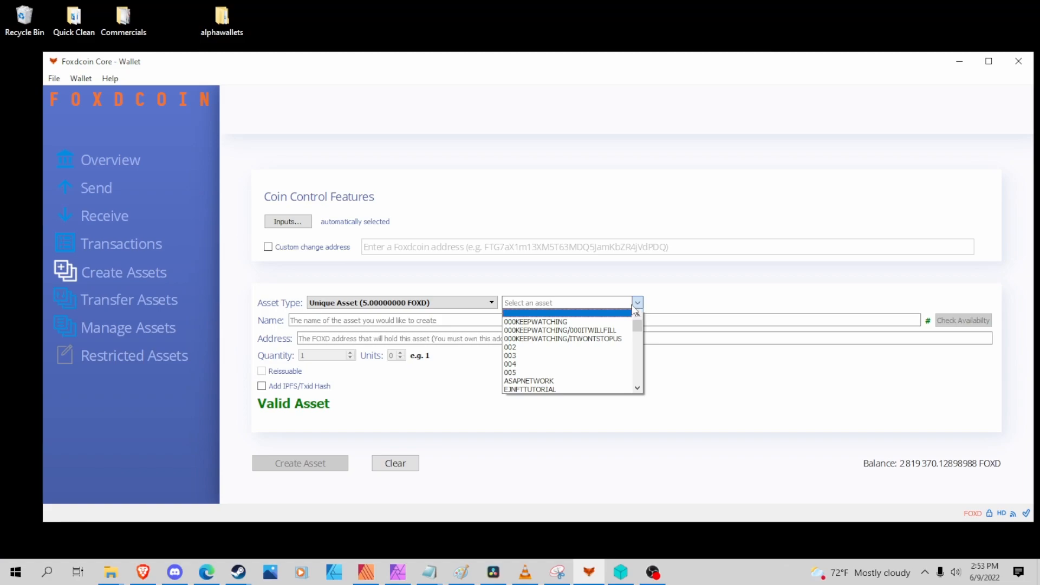
scroll(581, 327, down, 2)
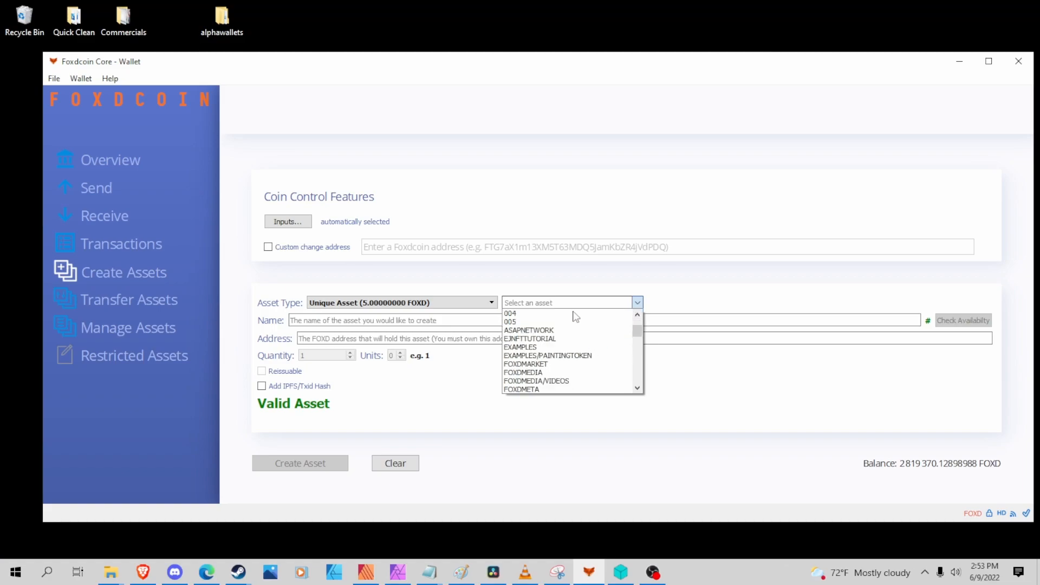
scroll(538, 313, up, 2)
click(528, 304)
text(ej)
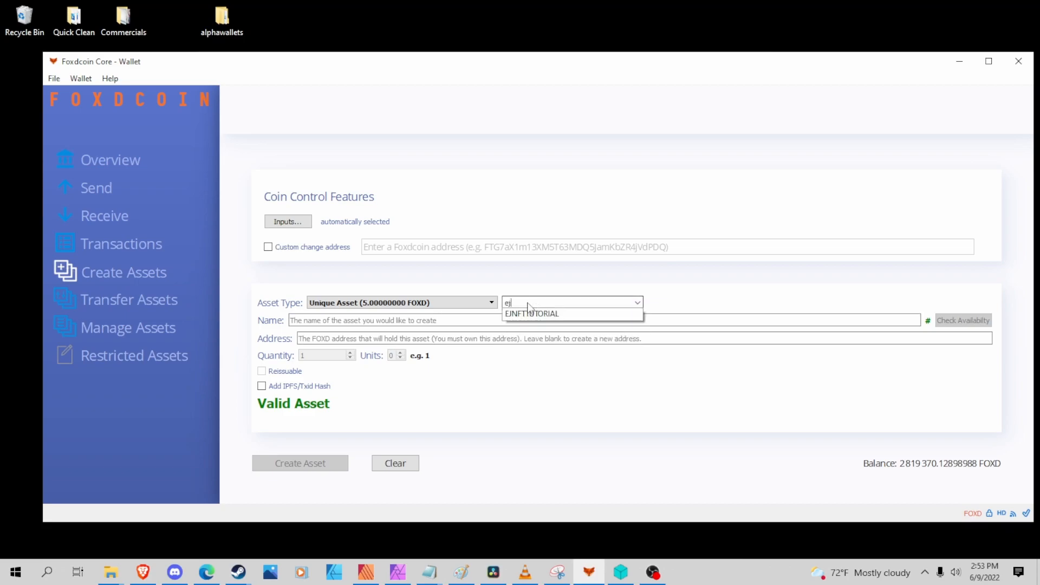
text(n)
click(528, 314)
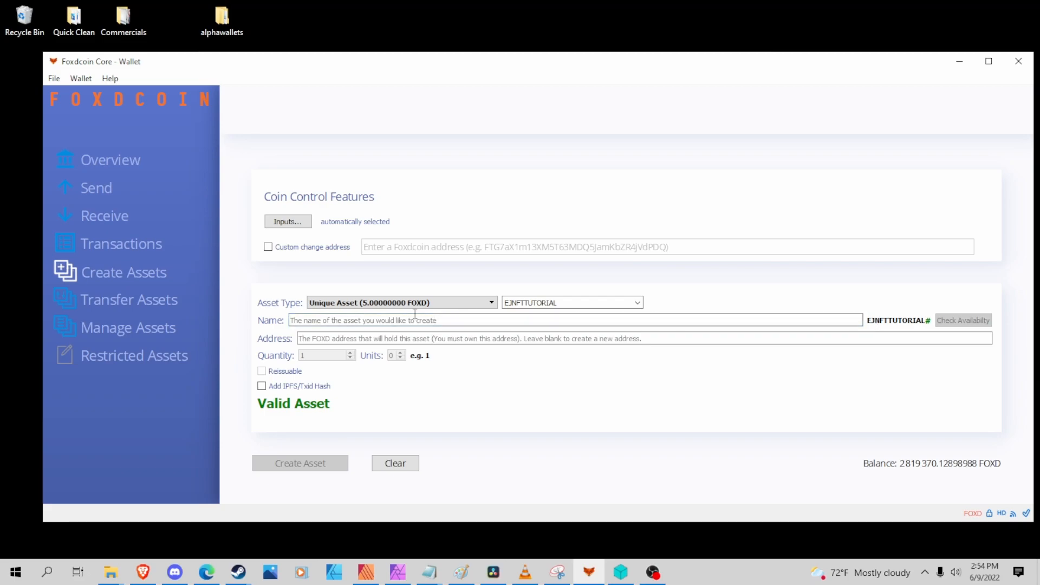
Test how long the unique asset's name can be by filling it with repeated "s" letters, and clear it
text(s)
text(sssssssssssssss)
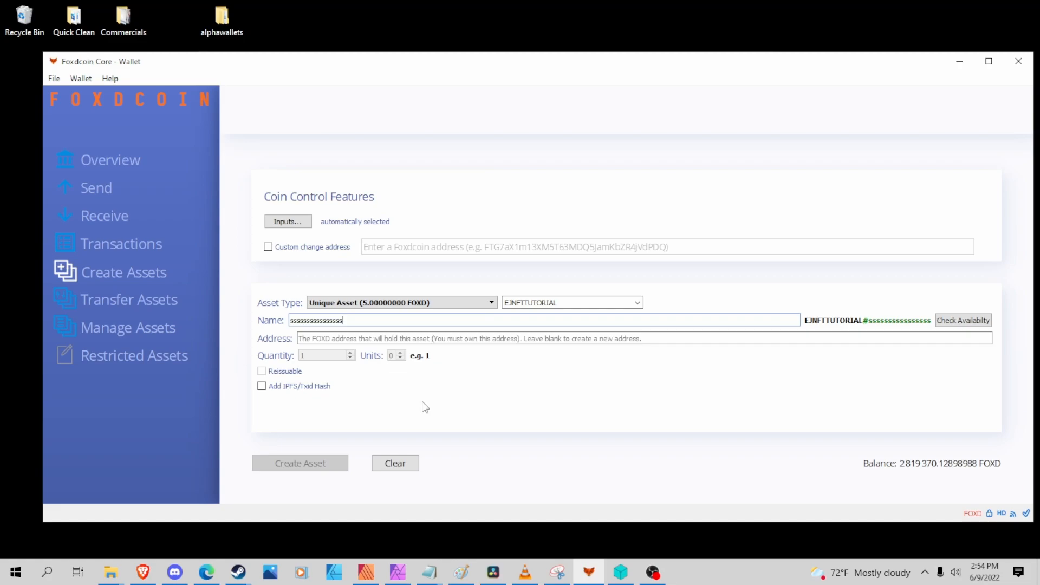
text(t)
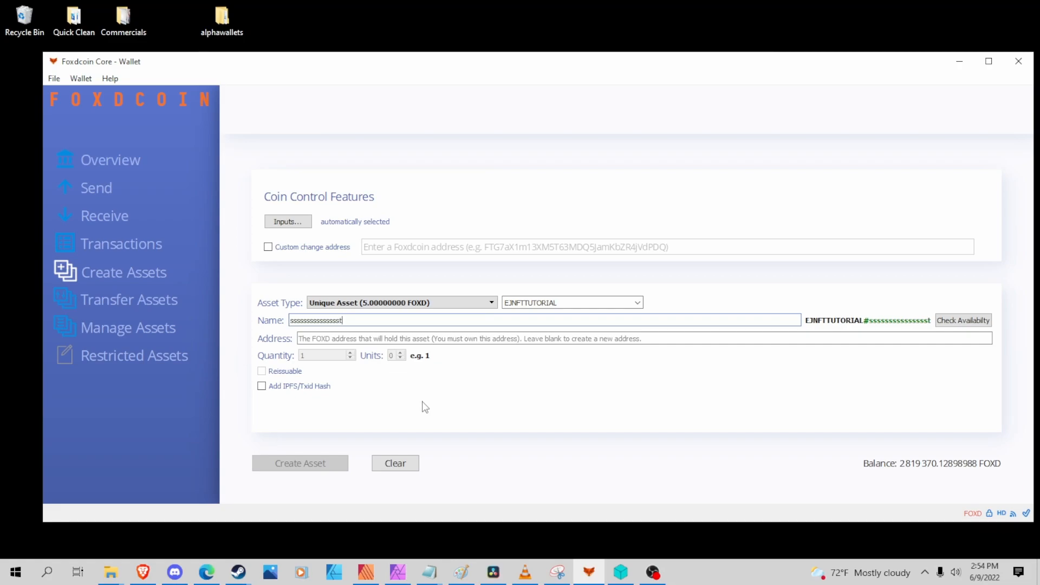
key(BackSpace)
key(BackSpace)
key(BackSpace)
key(BackSpace)
key(BackSpace)
key(BackSpace)
key(BackSpace)
key(BackSpace)
key(BackSpace)
key(BackSpace)
key(BackSpace)
key(BackSpace)
key(BackSpace)
key(BackSpace)
key(BackSpace)
key(BackSpace)
key(BackSpace)
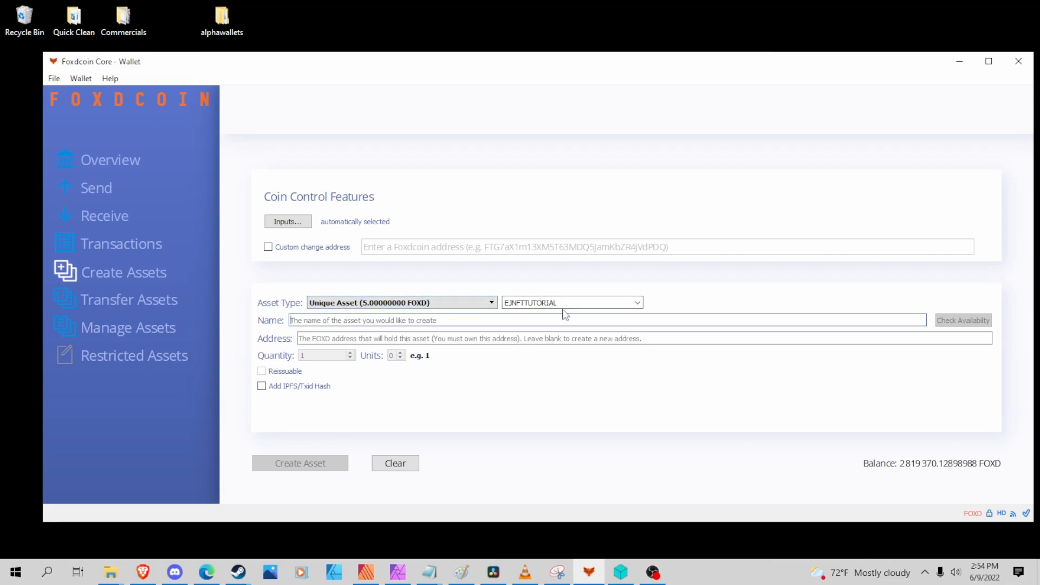
Highlight the parent asset EJNFTTUTORIAL and name the unique asset MemoryRemains001
drag(565, 301, 497, 298)
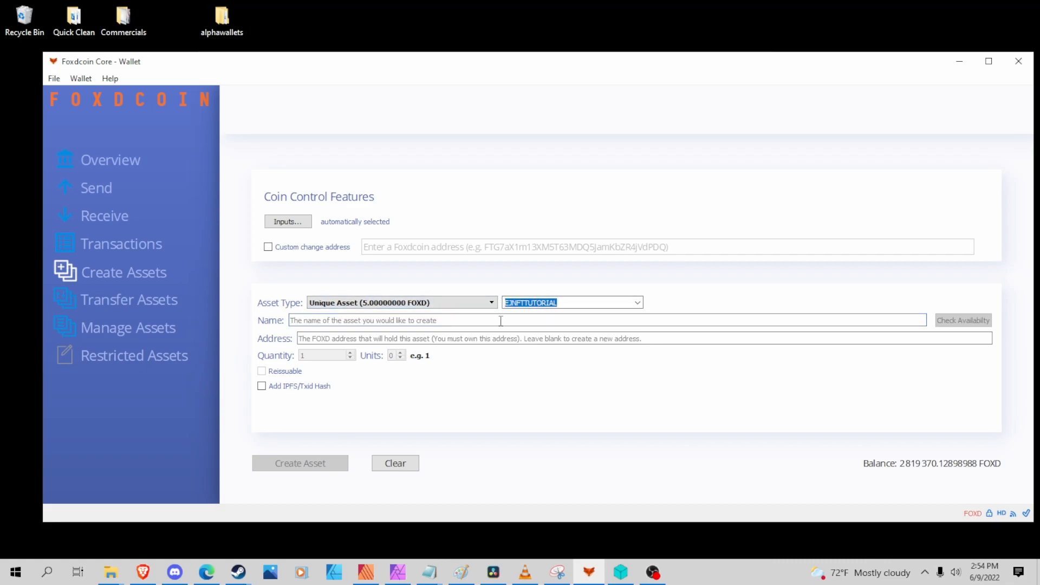
click(399, 322)
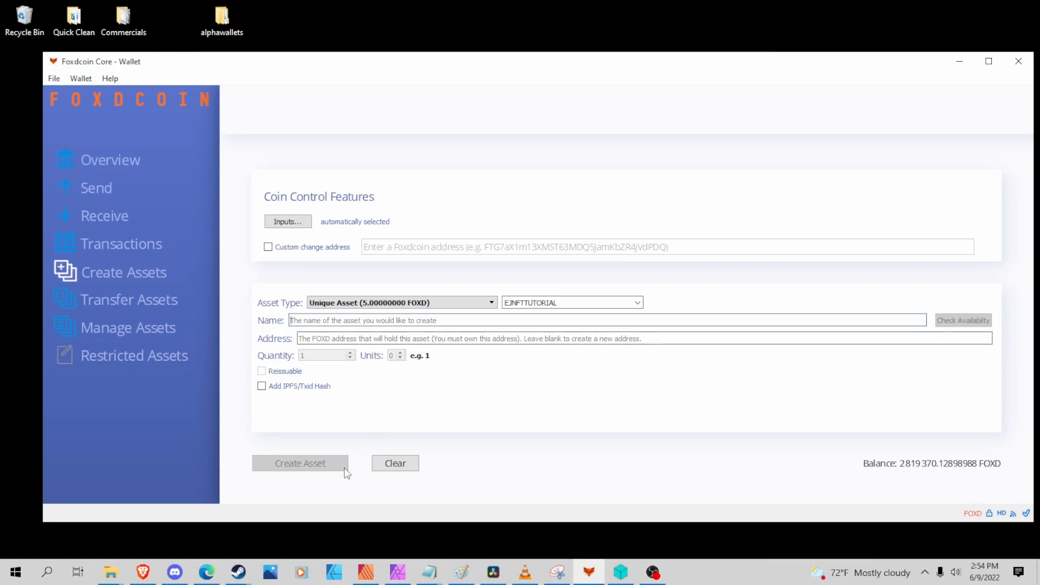
drag(239, 52, 325, 48)
text(Me)
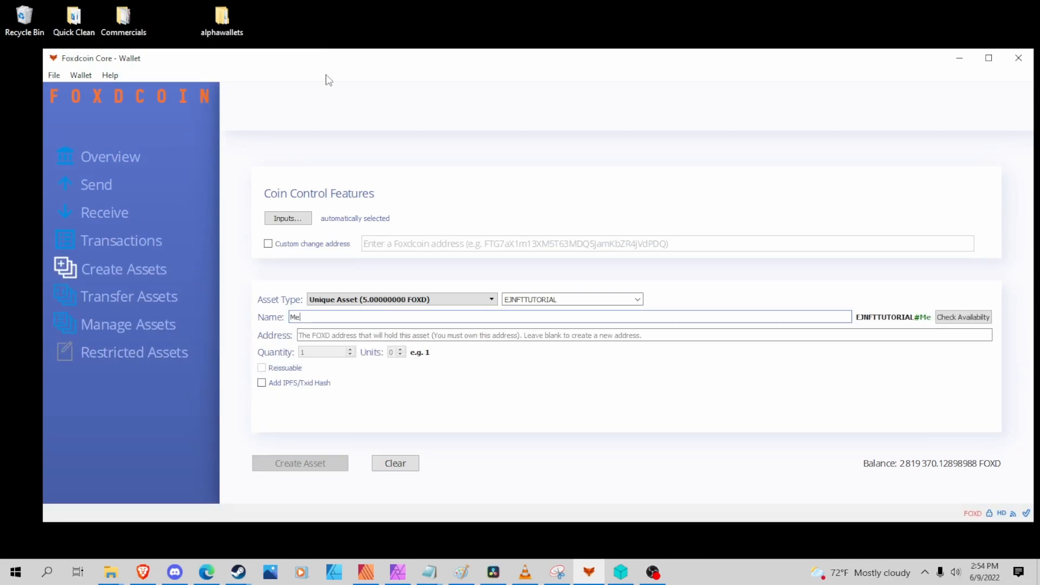
text(mory)
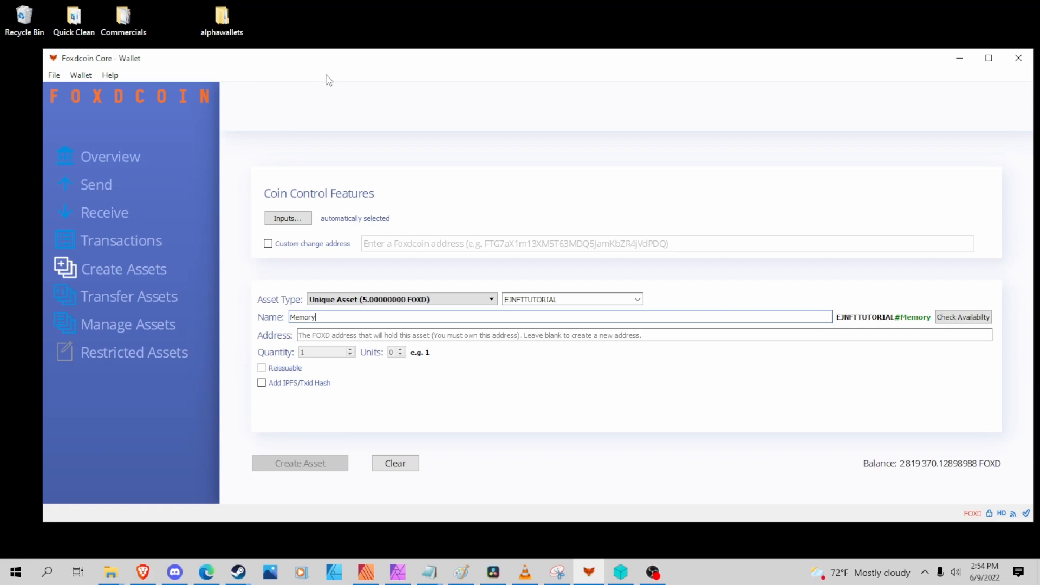
text(Rem)
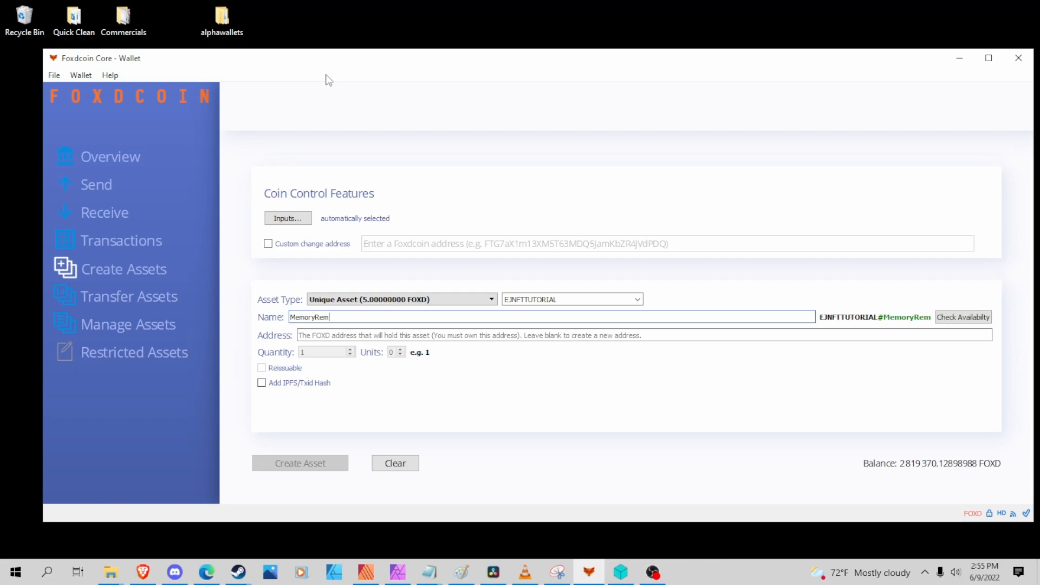
text(ains001)
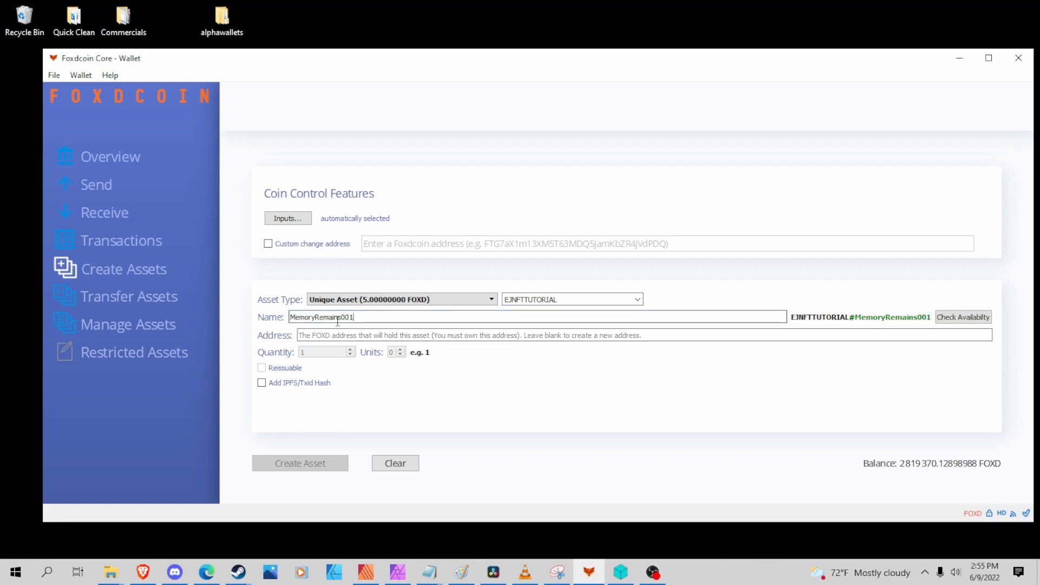
Replace the unique asset's name with SummerDress001
drag(353, 319, 289, 324)
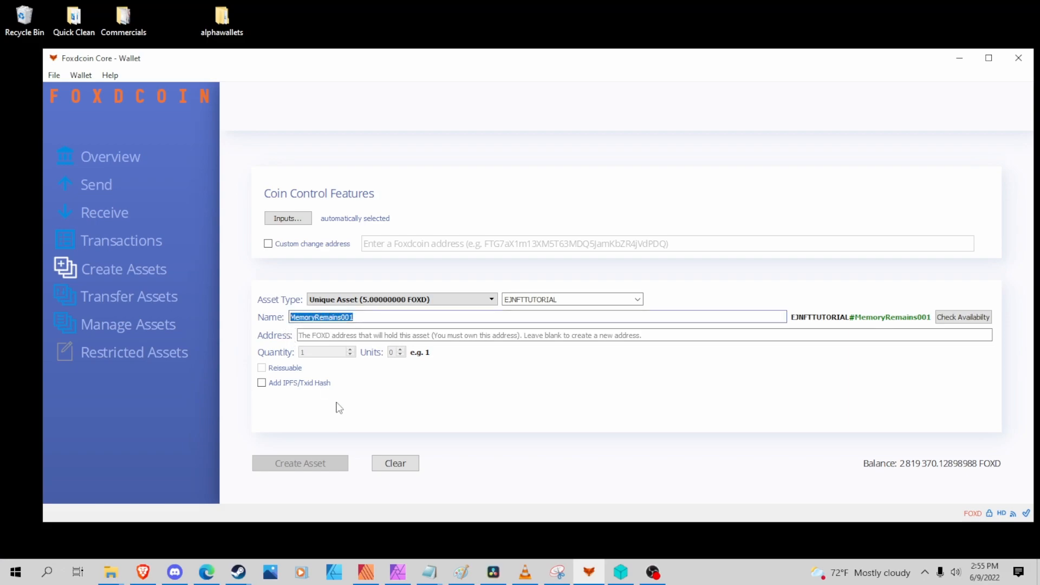
key(BackSpace)
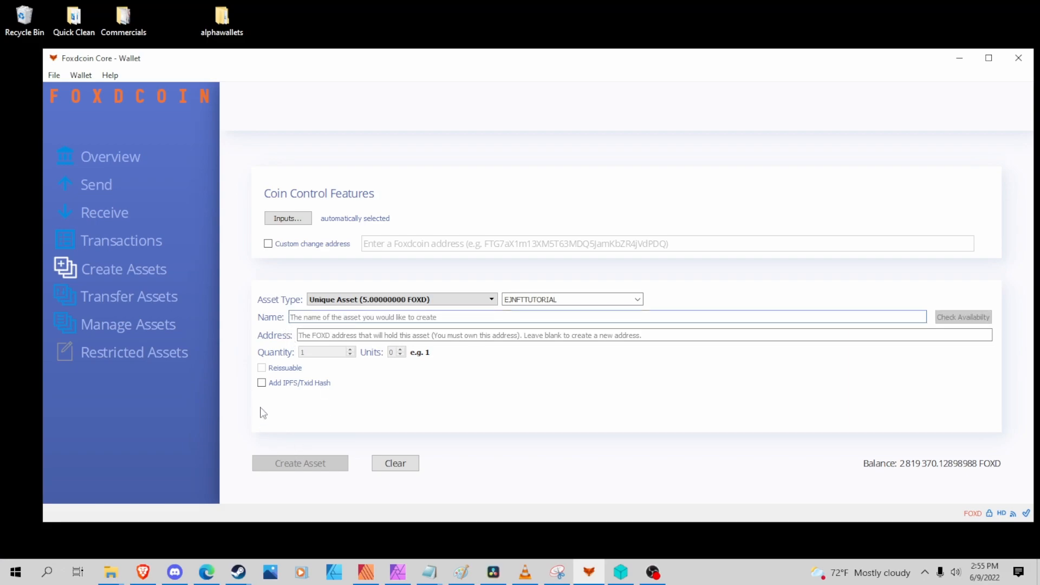
text(Dres)
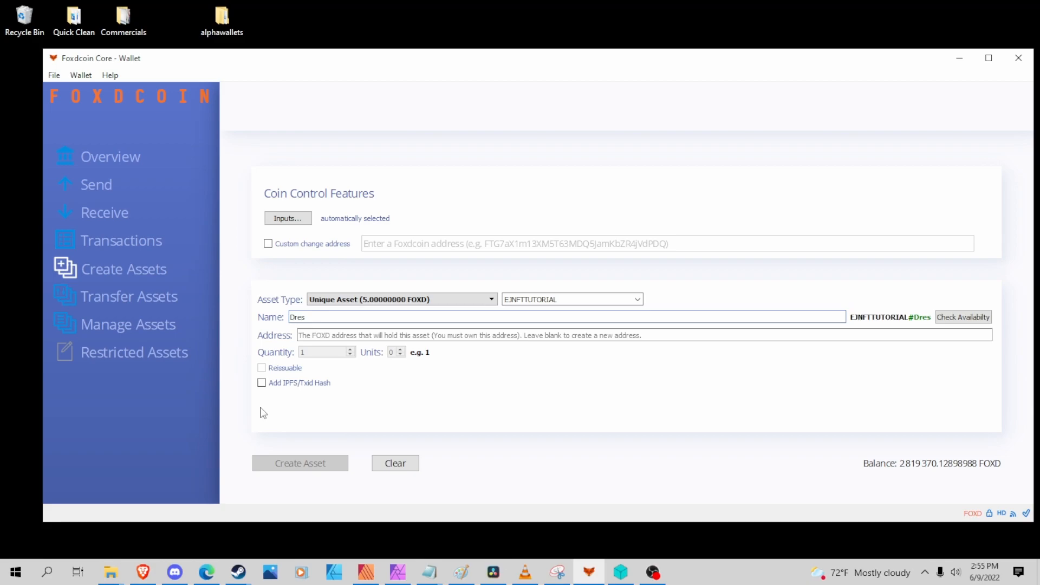
key(BackSpace)
key(BackSpace)
key(BackSpace)
key(BackSpace)
text(Summer)
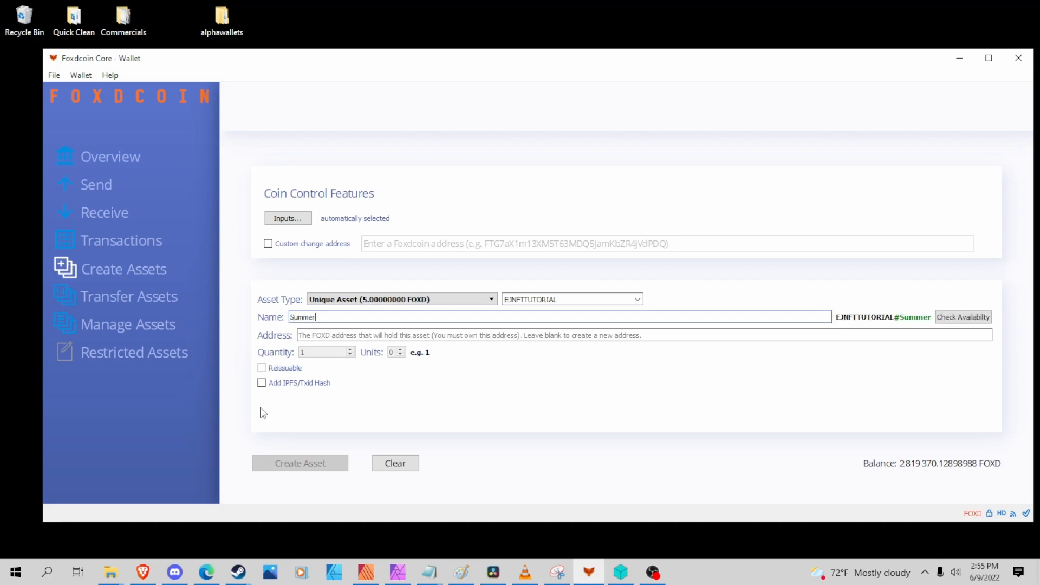
text(Dress)
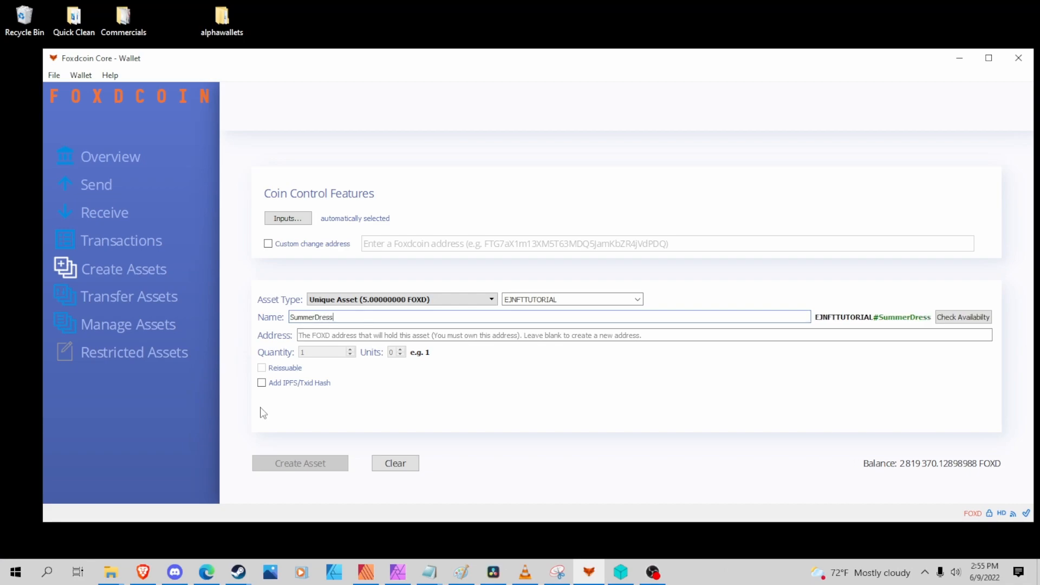
text(001)
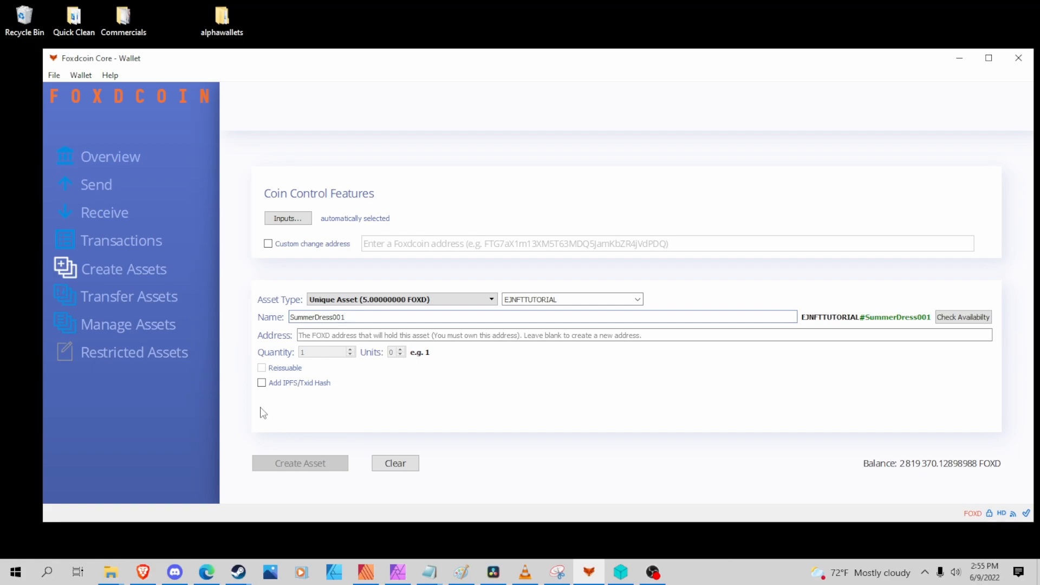
Try SummerDress003 and SummerDress008 as the unique asset's name, clear the name, and toggle the IPFS/Txid hash option on and off
key(BackSpace)
text(3)
key(BackSpace)
text(8)
key(BackSpace)
key(BackSpace)
key(BackSpace)
key(BackSpace)
key(BackSpace)
key(BackSpace)
key(BackSpace)
key(BackSpace)
key(BackSpace)
key(BackSpace)
key(BackSpace)
key(BackSpace)
key(BackSpace)
key(BackSpace)
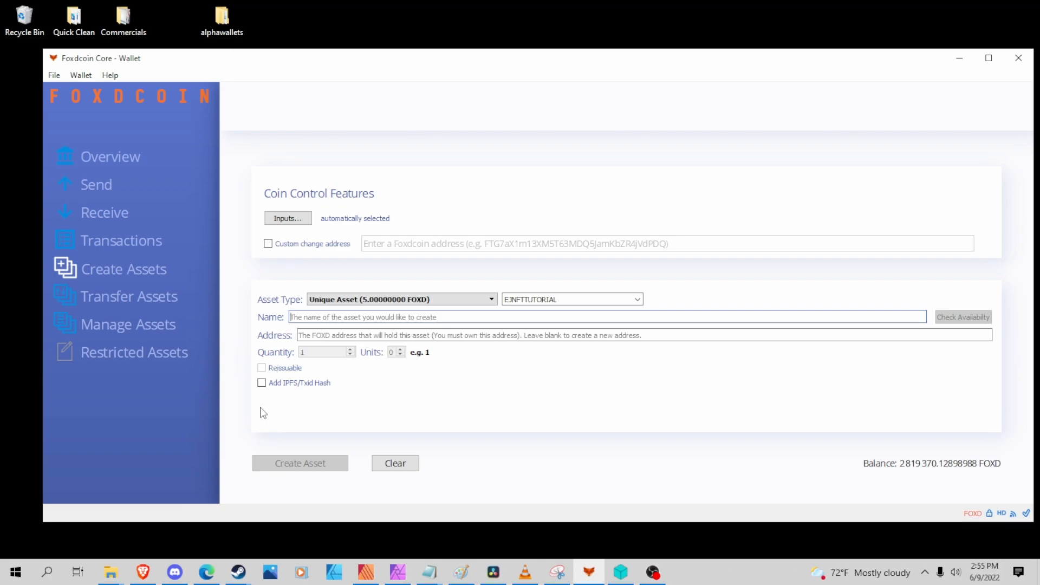
click(262, 383)
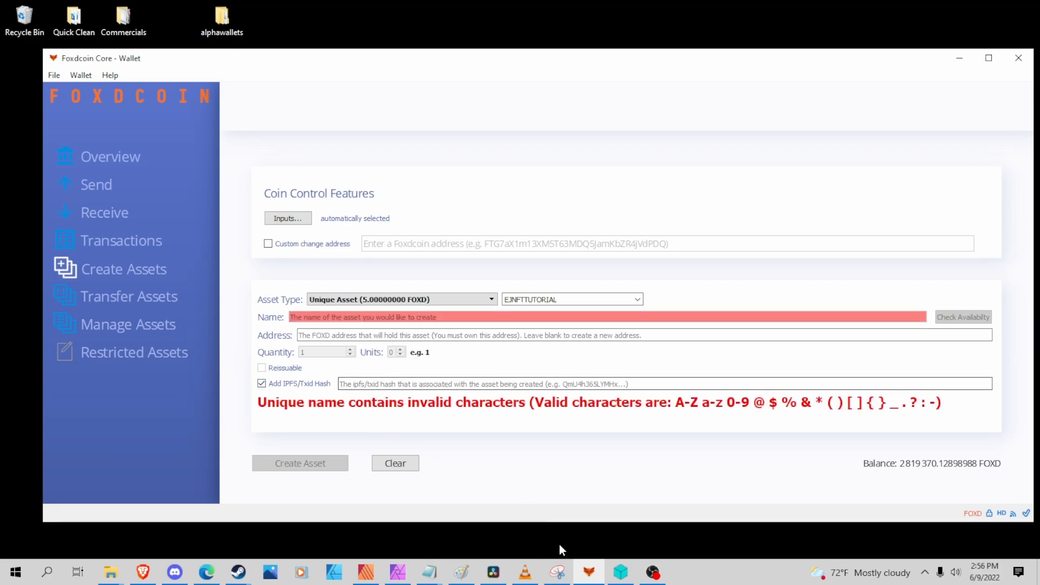
click(262, 383)
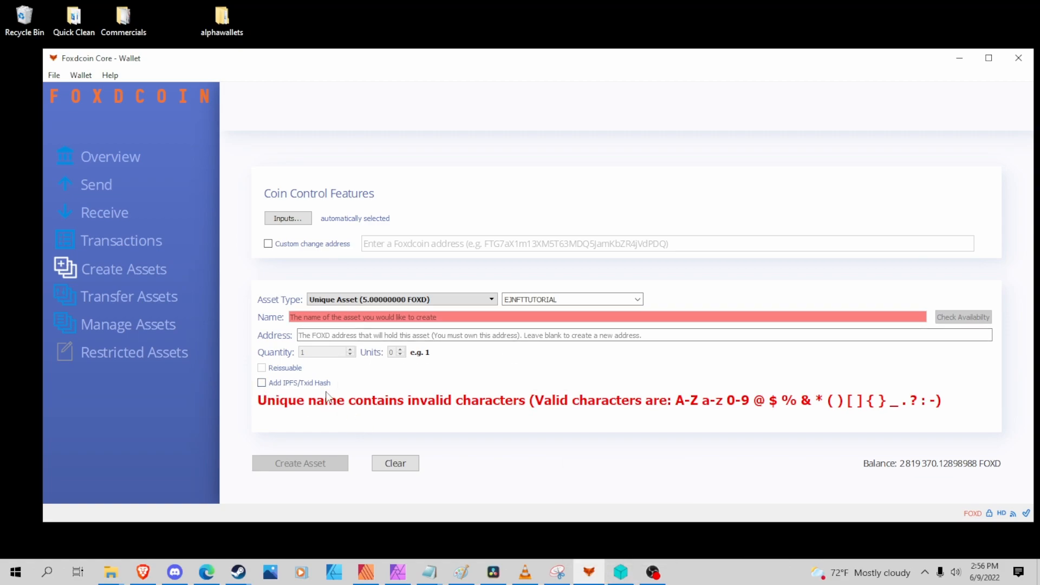
Set the asset type to Main Asset, name it MEME2022, and check the name's availability
click(368, 298)
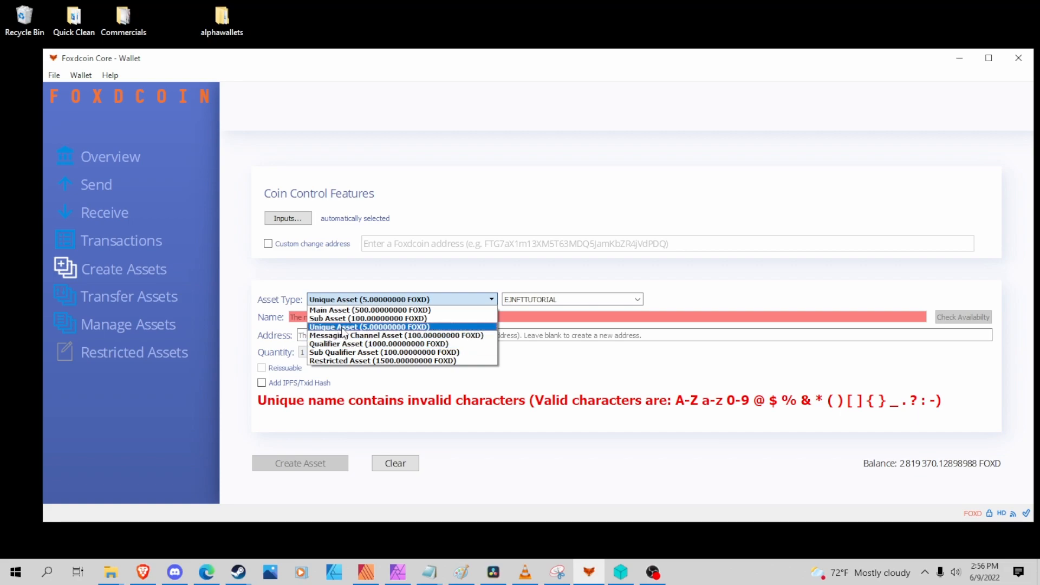
click(342, 310)
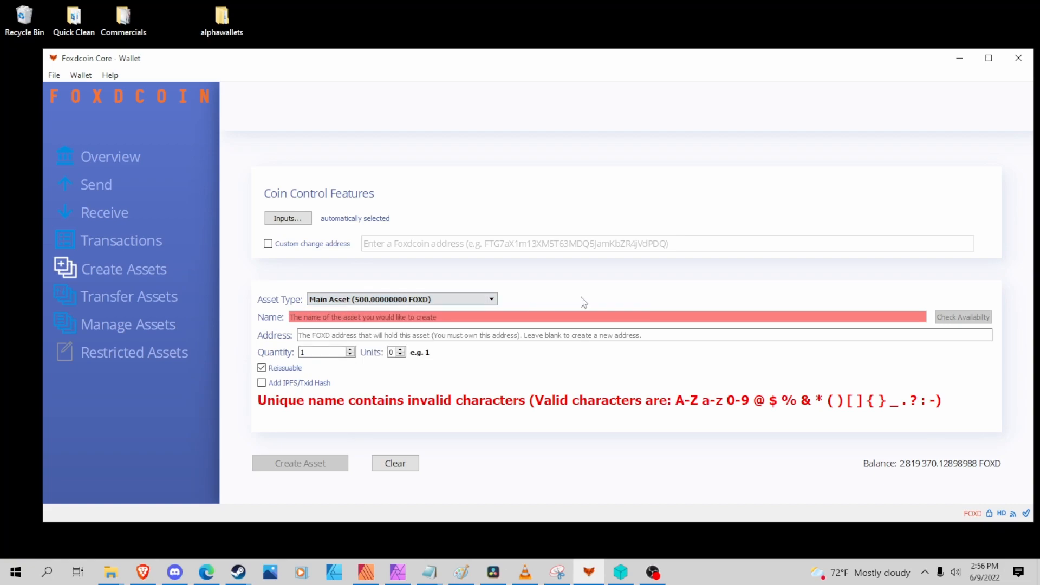
click(393, 317)
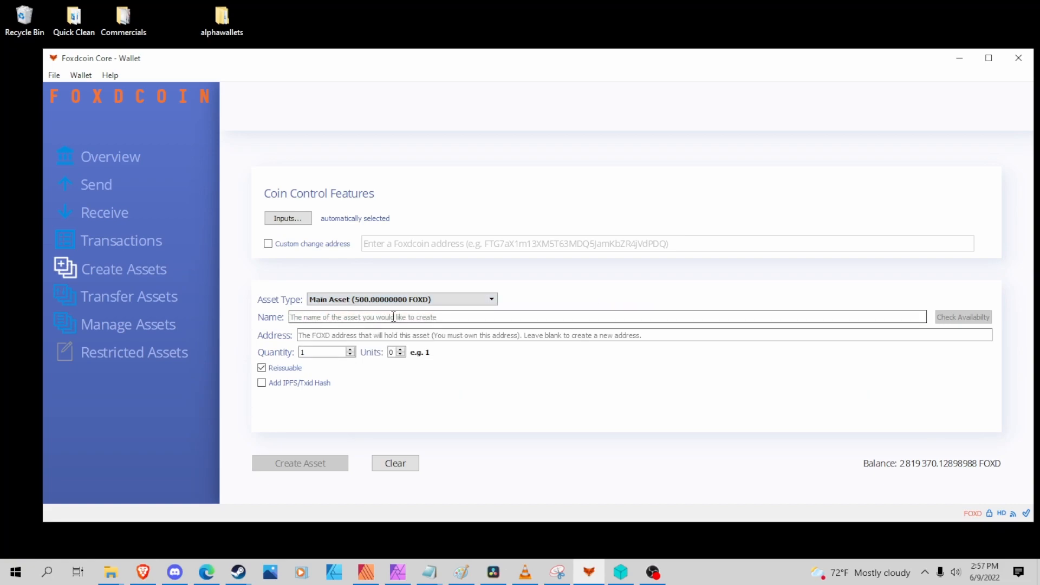
text(MEME2022)
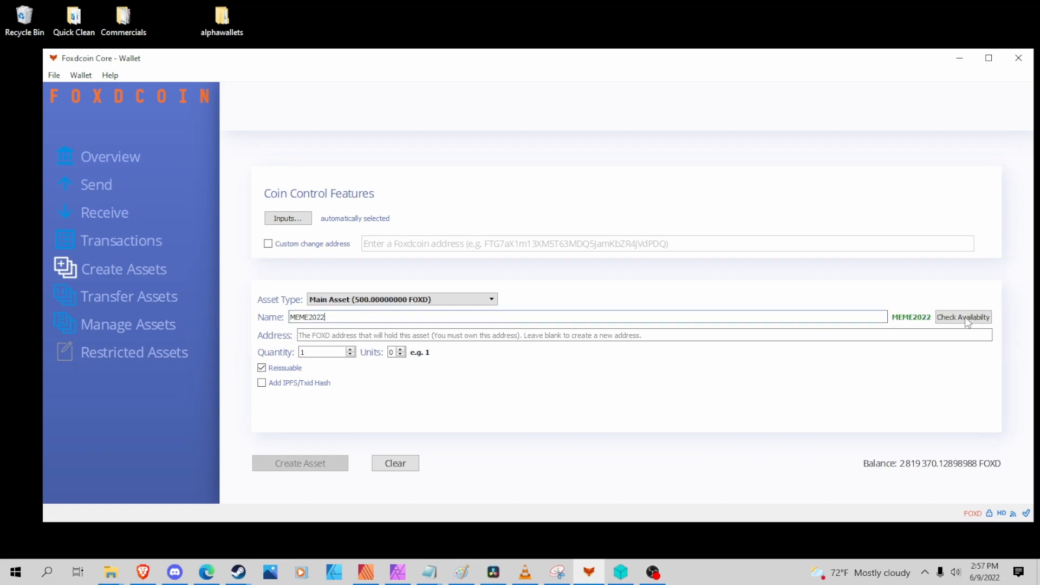
click(967, 321)
Create the MEME2022 main asset, unlocking the wallet with its passphrase and confirming the transaction
click(298, 467)
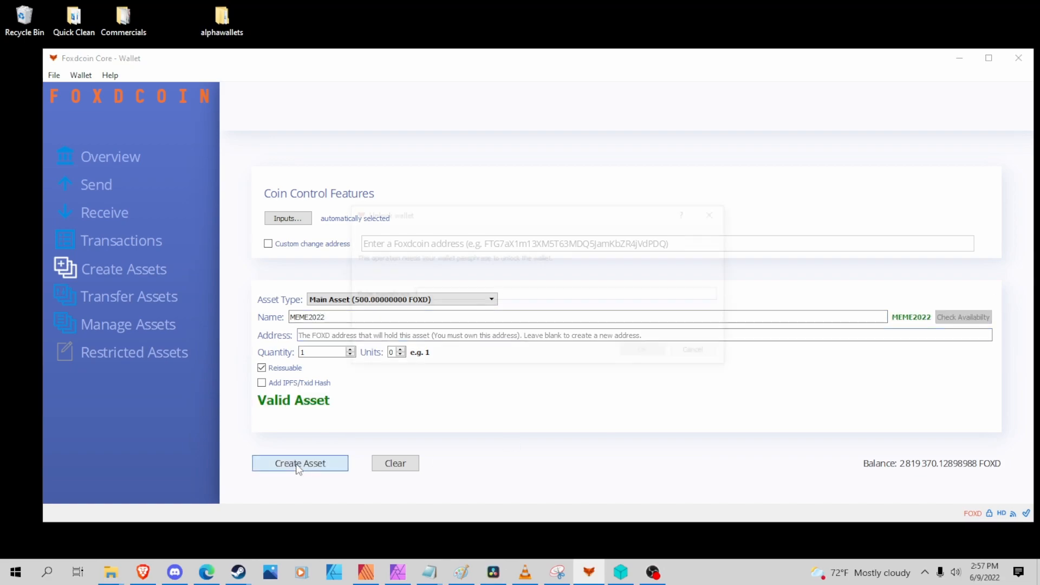
text(****)
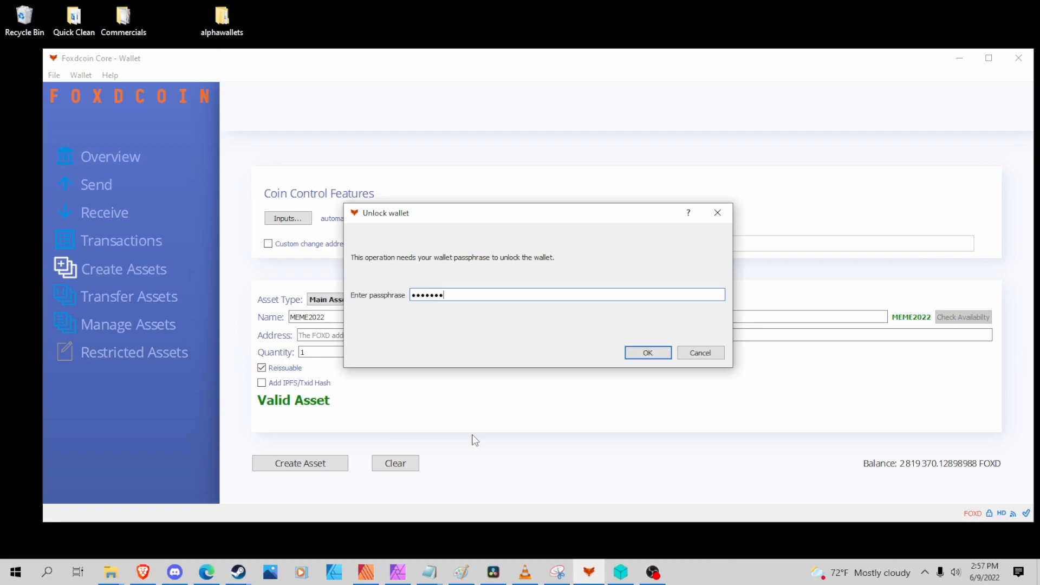
text(********)
key(Return)
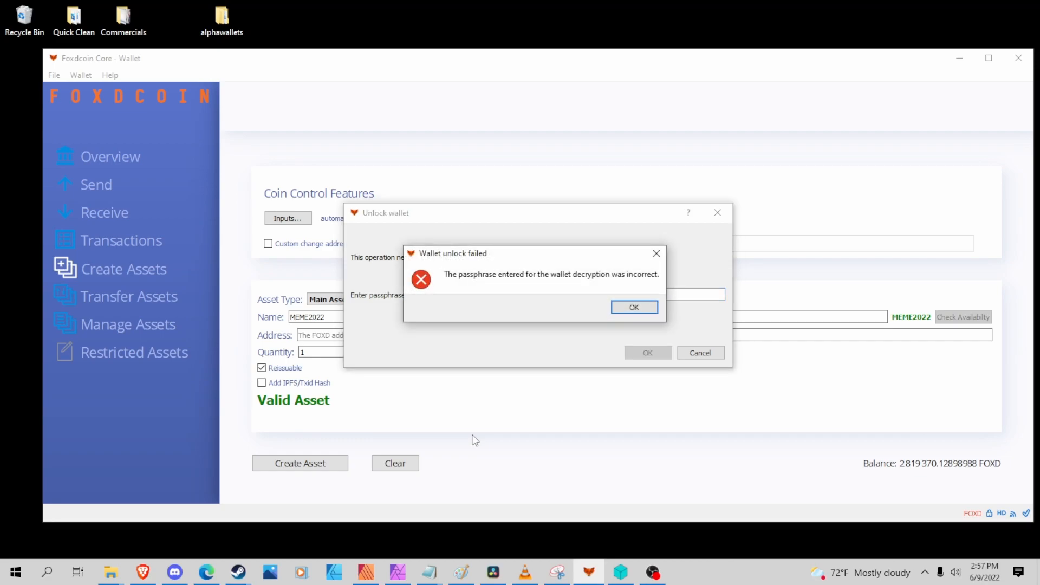
key(Return)
text(**********)
key(Return)
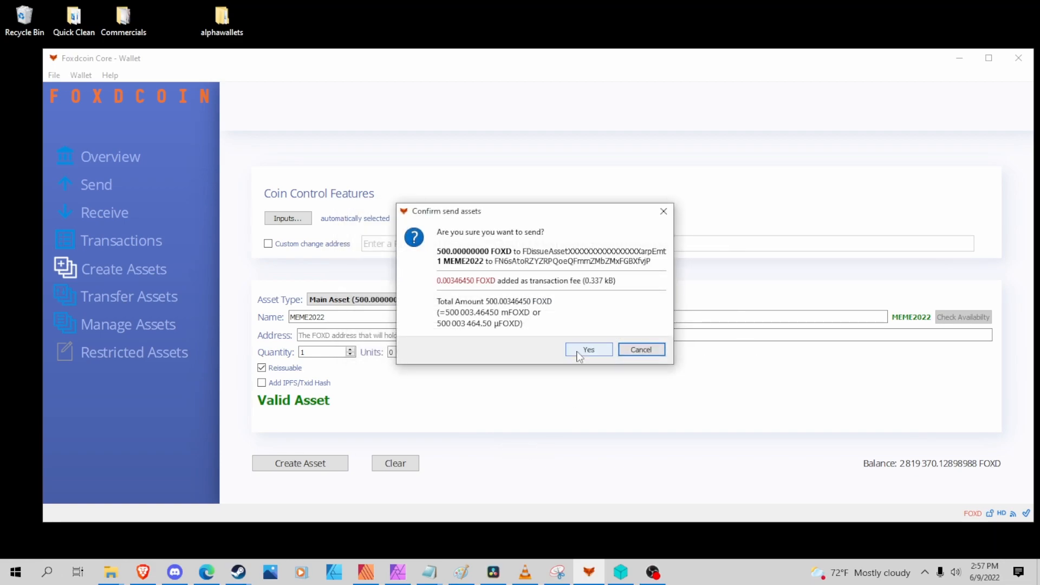
click(580, 350)
click(568, 299)
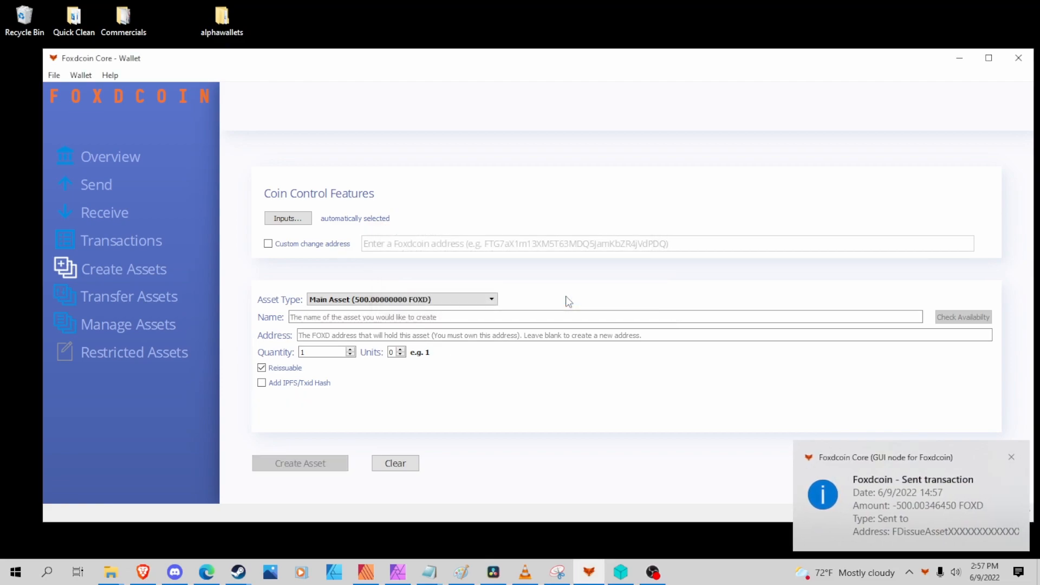
Set the asset type to Sub Asset and choose MEME2022 as its parent asset
click(405, 300)
click(383, 311)
click(383, 299)
click(401, 318)
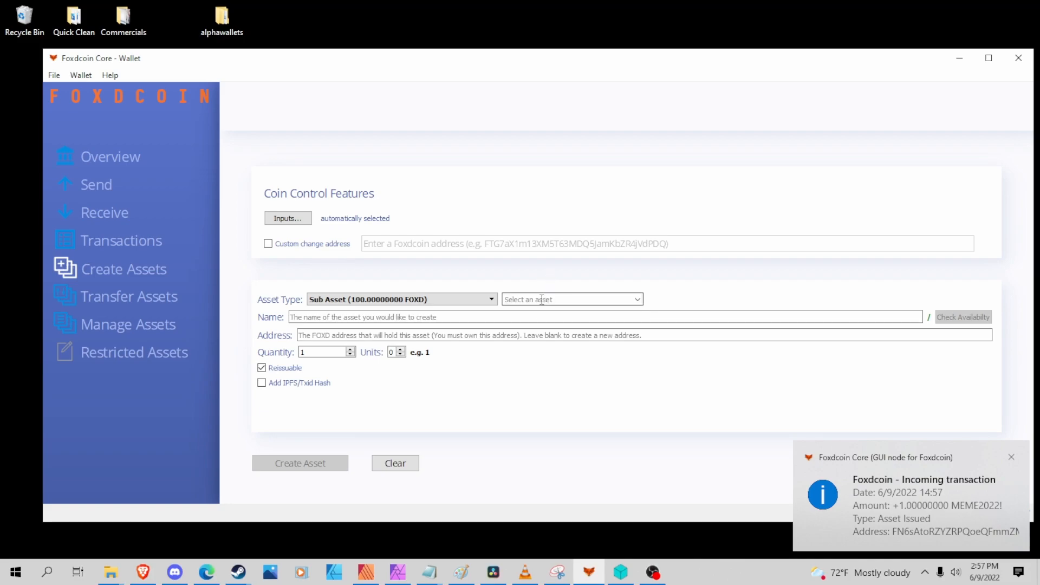
text(m)
click(523, 311)
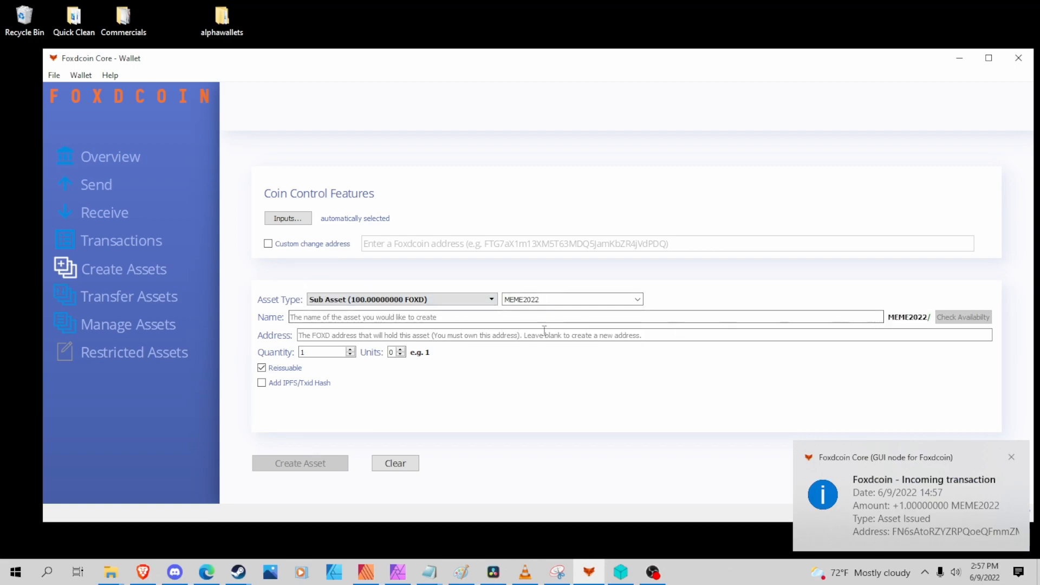
Name the sub asset MEMECOIN and set its quantity to 25000
click(301, 318)
text(MEMECOIN)
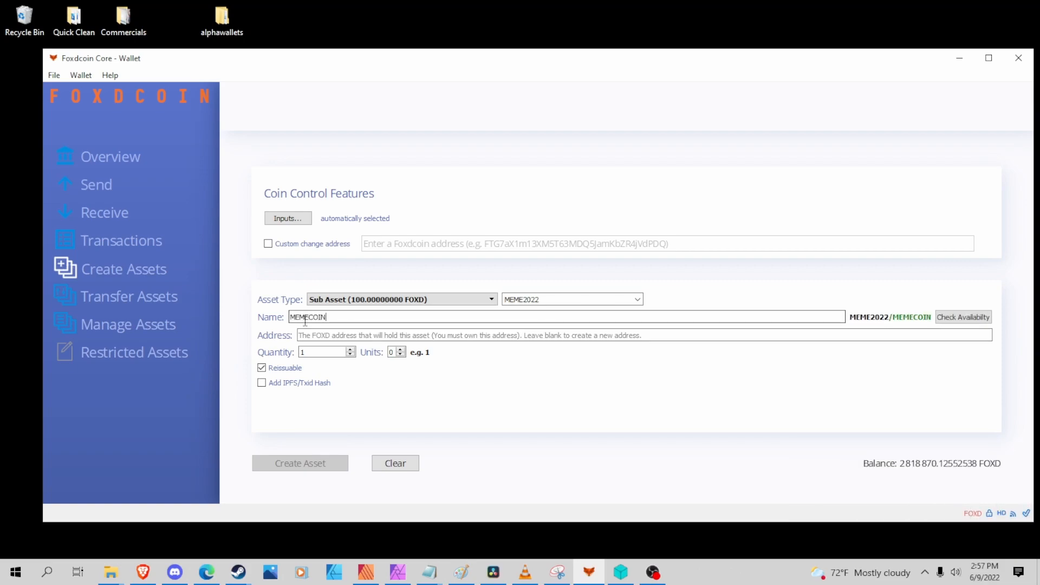
click(312, 352)
key(BackSpace)
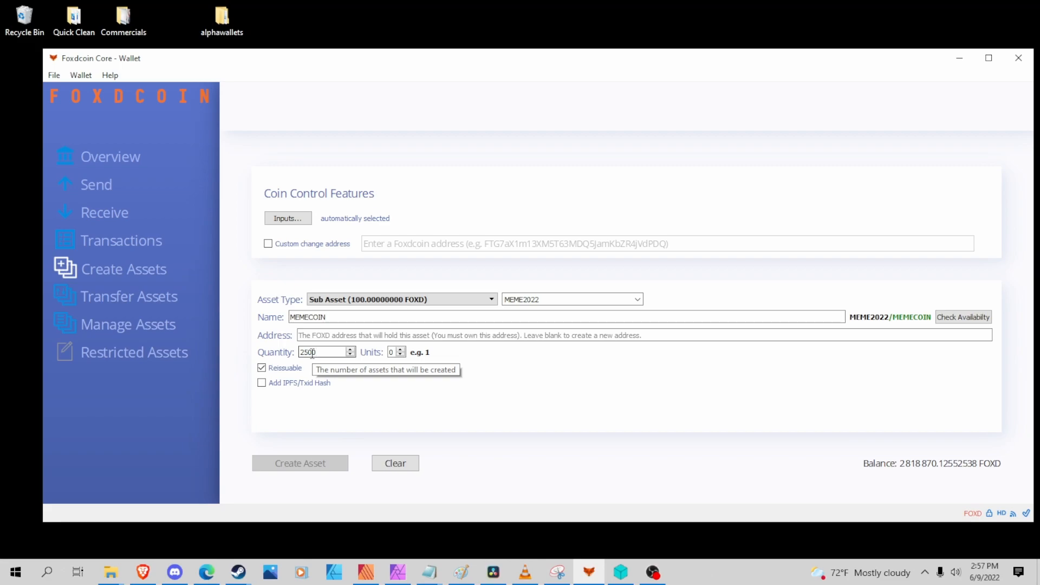
text(25000)
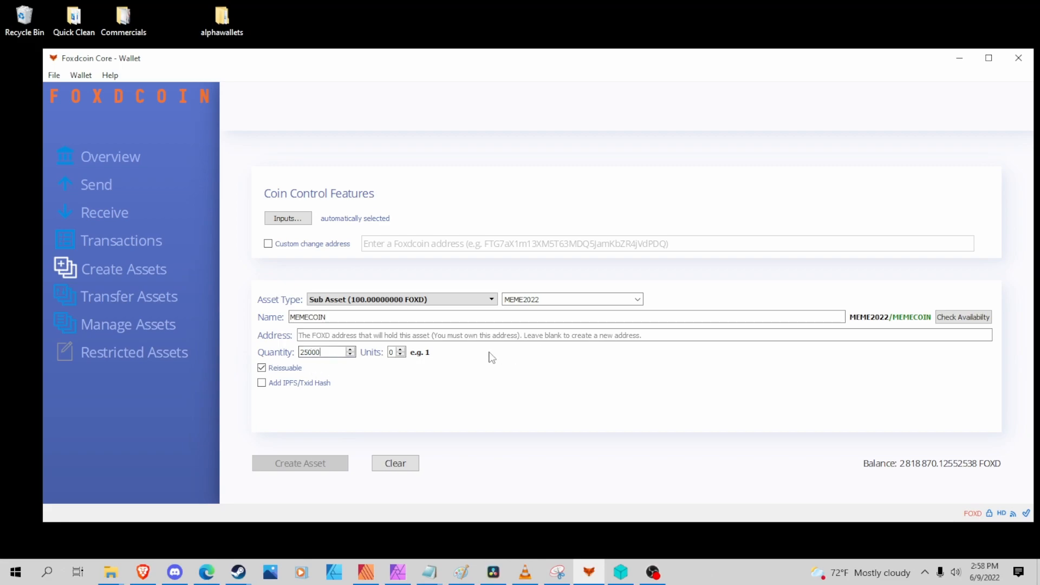
Try adjusting the number of units for the MEMECOIN sub asset and return it to 0
click(398, 356)
click(401, 350)
click(400, 350)
click(401, 350)
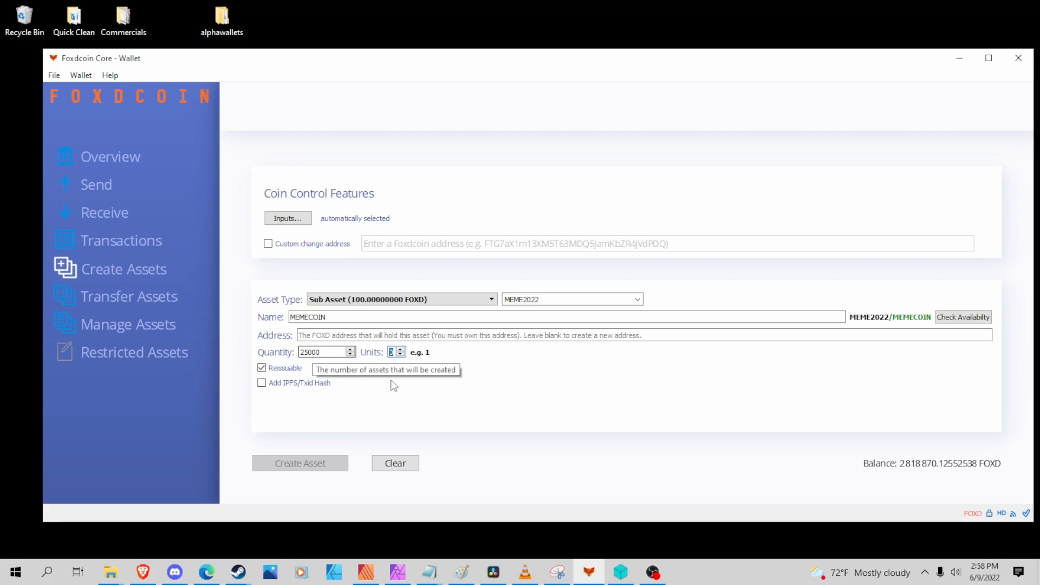
Enable the IPFS/Txid hash for the sub asset and switch to the top-level file list in IPFS Desktop
click(275, 385)
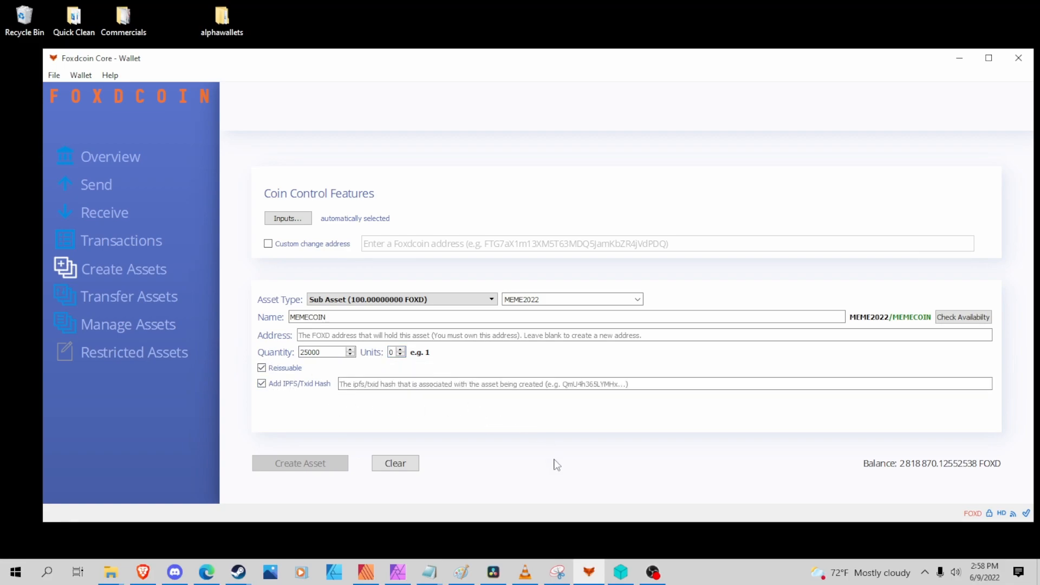
click(621, 571)
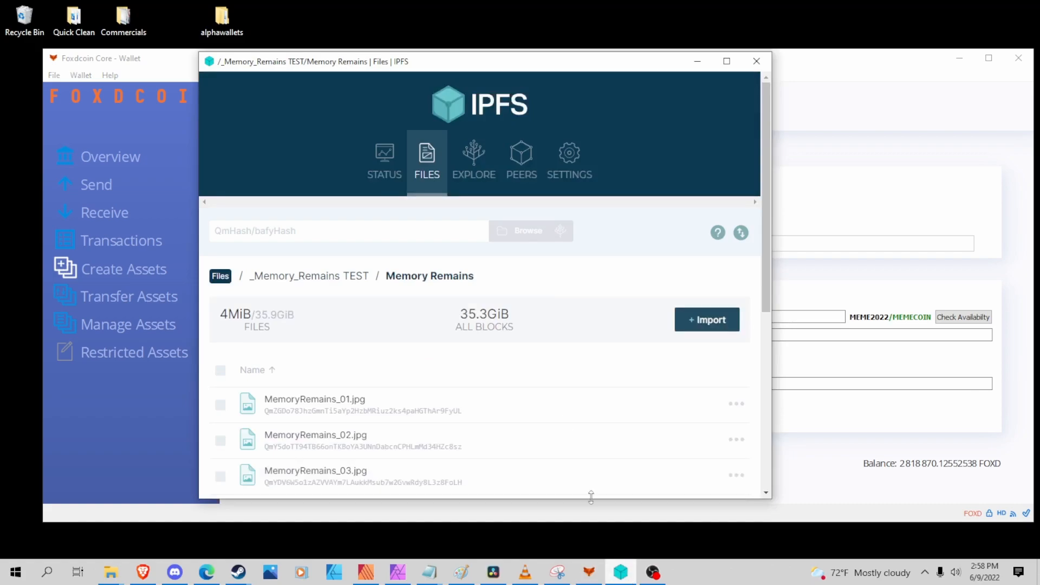
click(379, 176)
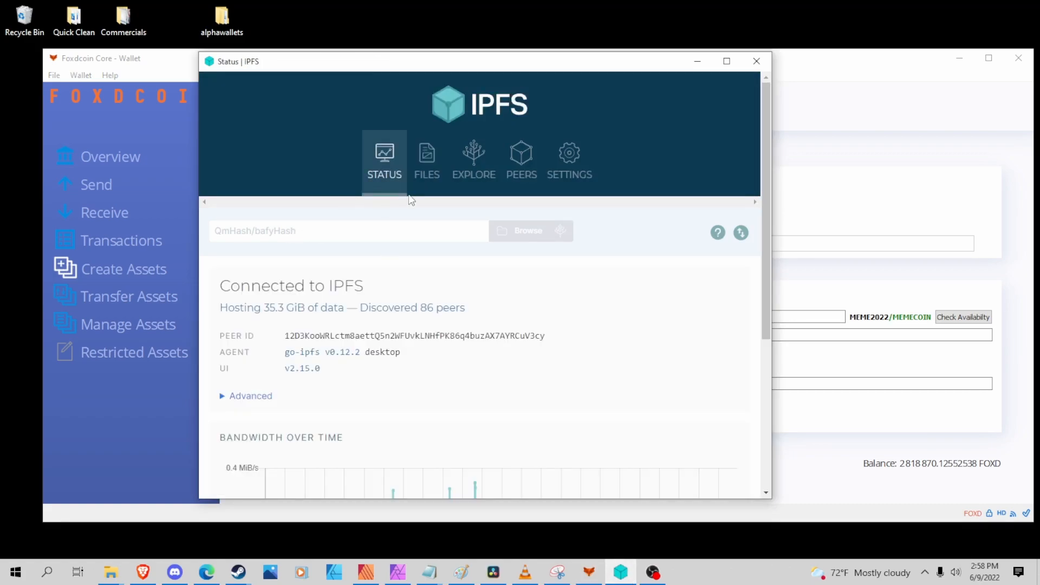
click(425, 165)
click(425, 165)
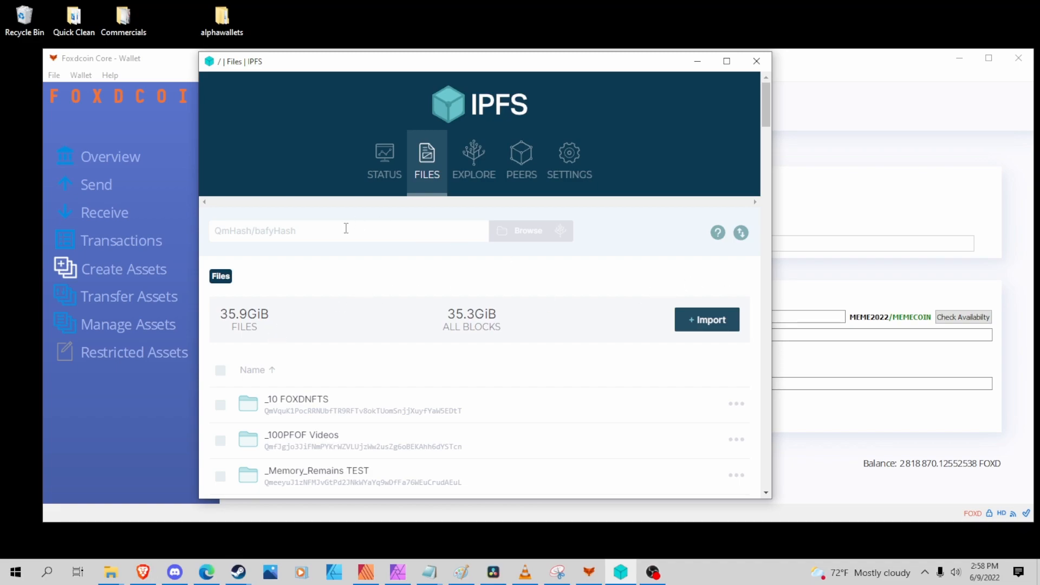
Open the Meme folder inside FOXD LOGO HEAVEN and copy the CID of FOXDThugcoin.png
drag(763, 100, 762, 166)
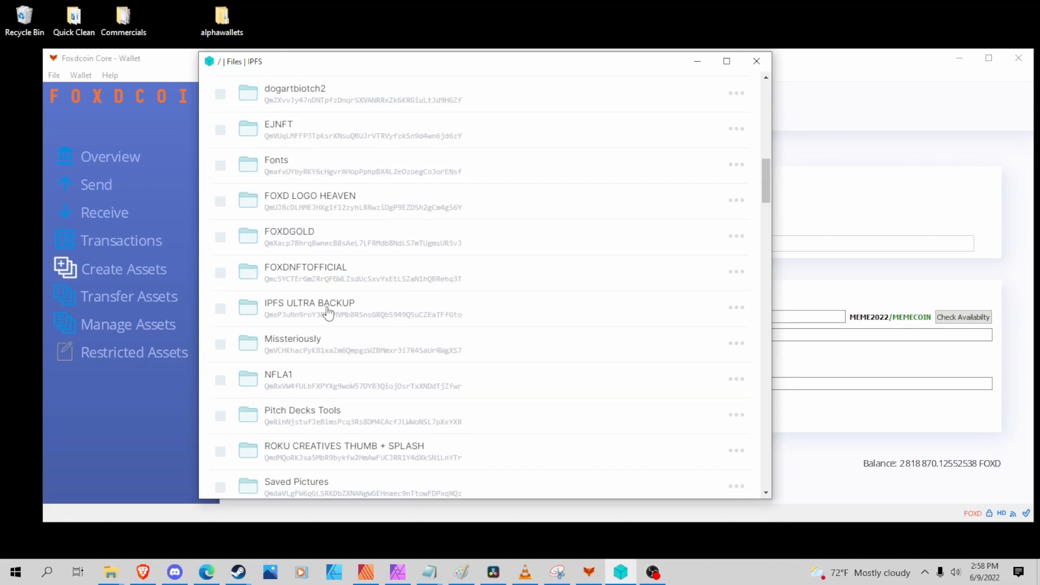
click(333, 212)
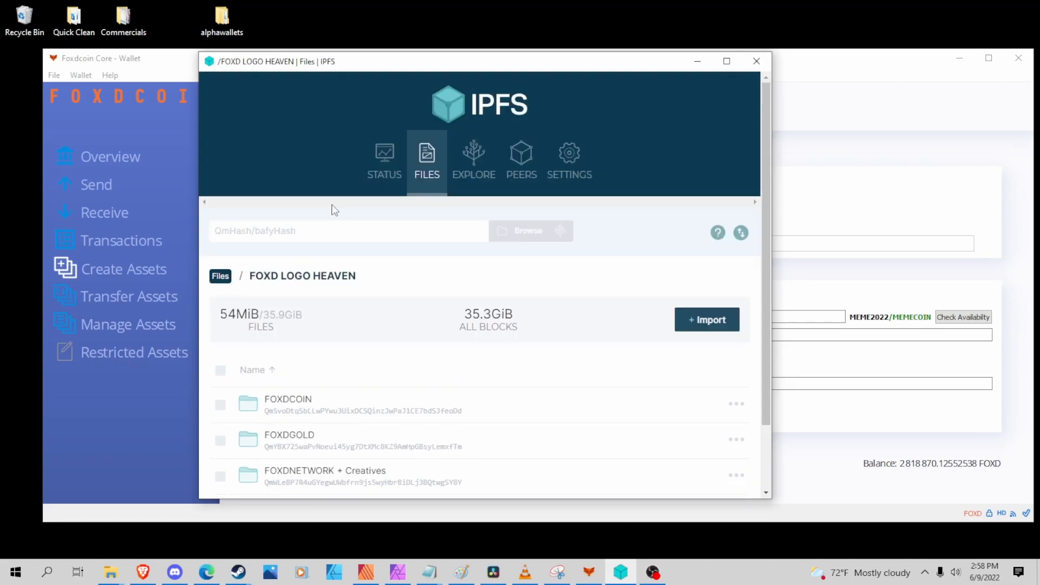
scroll(336, 244, down, 1)
click(282, 434)
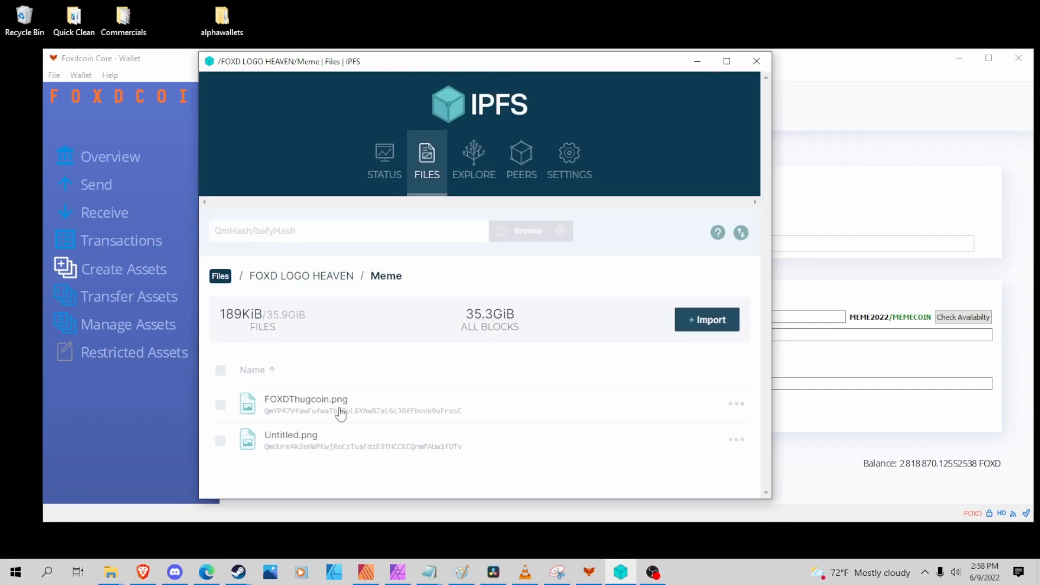
click(734, 405)
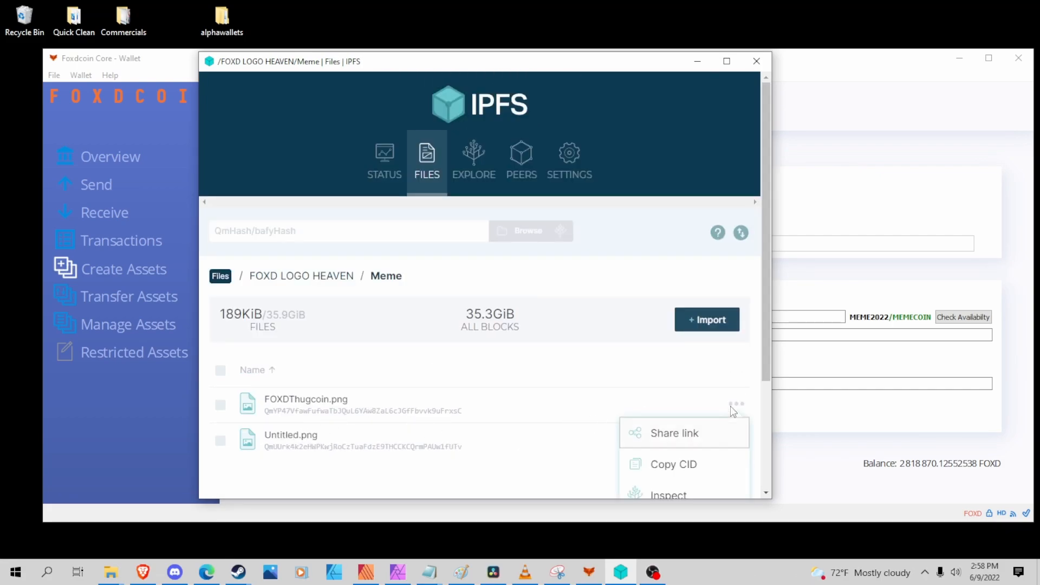
click(669, 464)
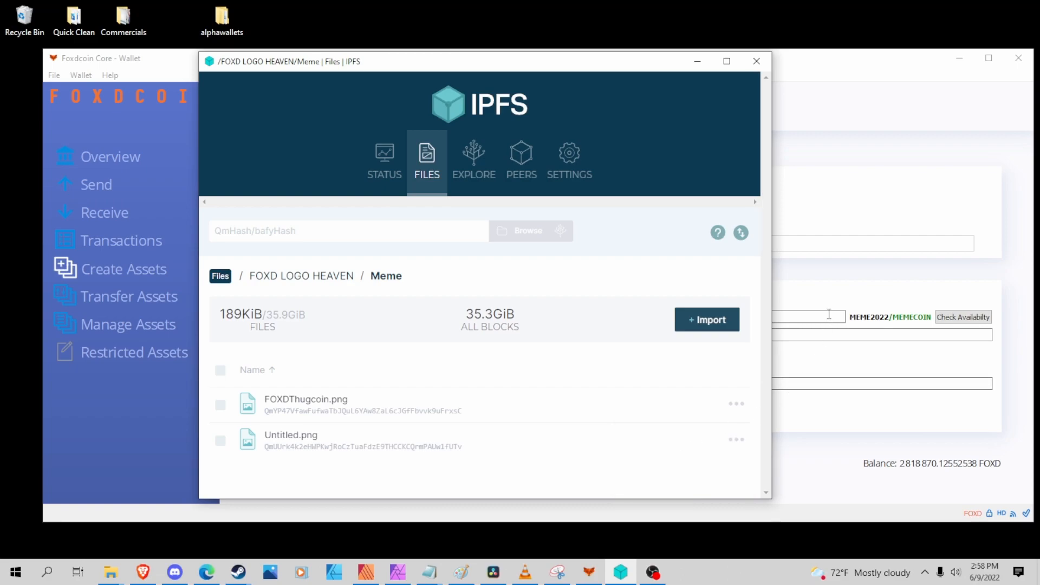
Return to the Foxdcoin wallet, paste the copied CID as the sub asset's IPFS hash, and check the name's availability
click(799, 380)
text(QmYP47VfawFufwaTbJQuL6YAw8ZaL6cJGfFbvvk9uFrxsC)
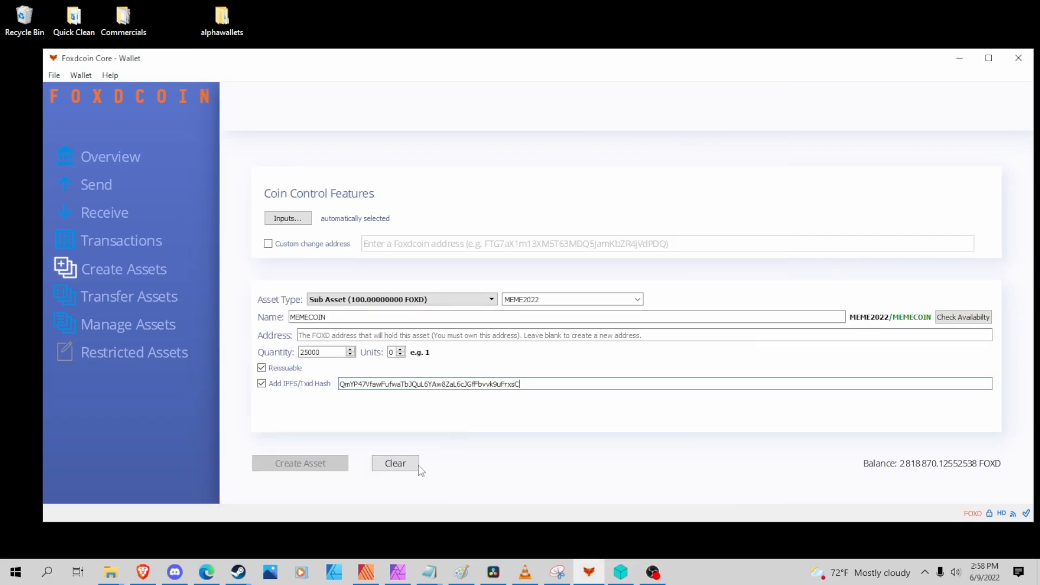
click(969, 319)
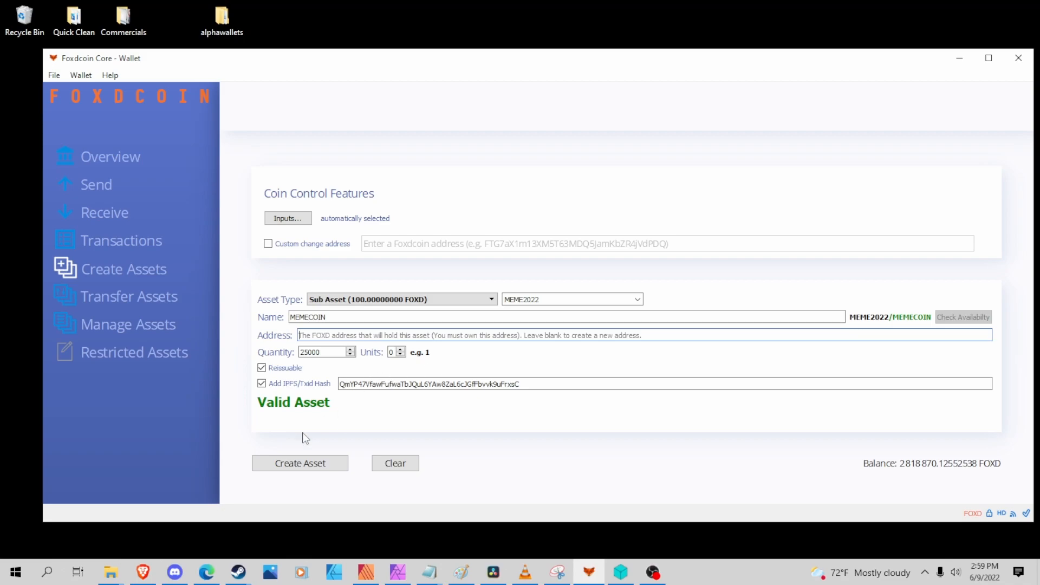
Create the MEME2022/MEMECOIN sub asset, unlocking the wallet with its passphrase and confirming the send
click(304, 468)
text(•)
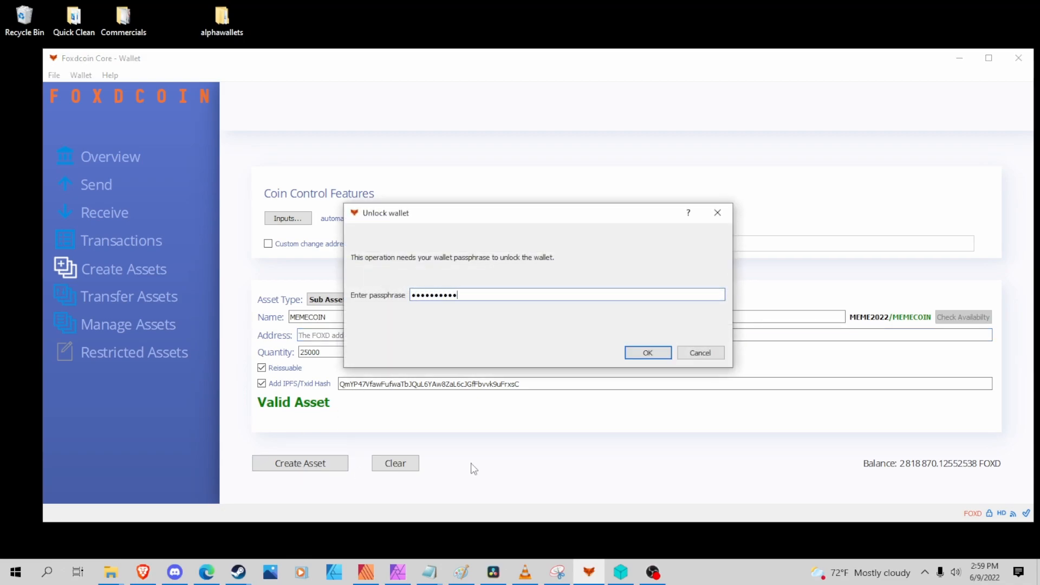
click(649, 351)
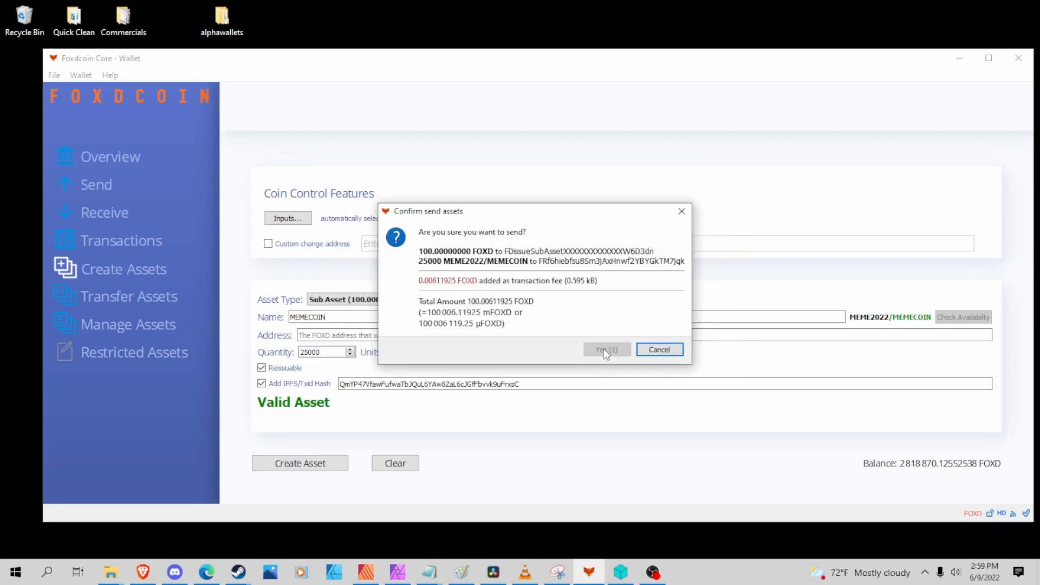
click(603, 349)
click(578, 301)
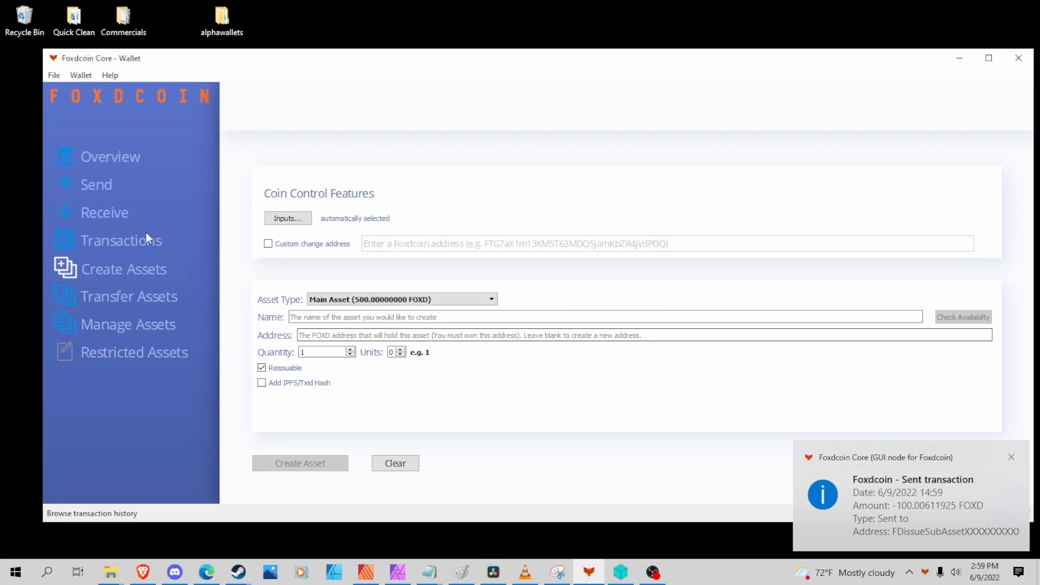
Review the MEMECOIN issuance in the transaction history, and look over the asset transfer form and the available asset types
click(103, 239)
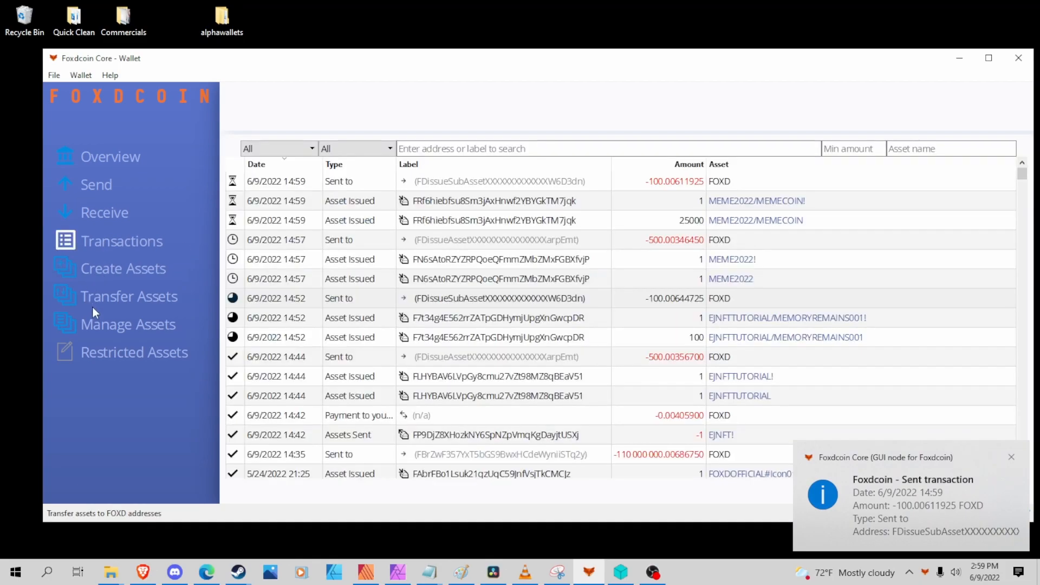
click(92, 298)
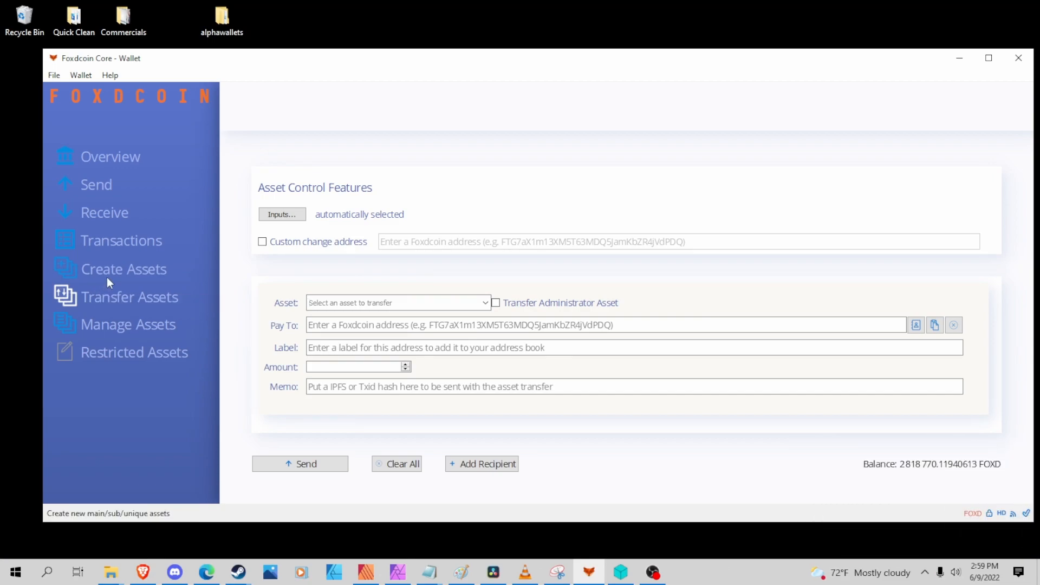
click(106, 276)
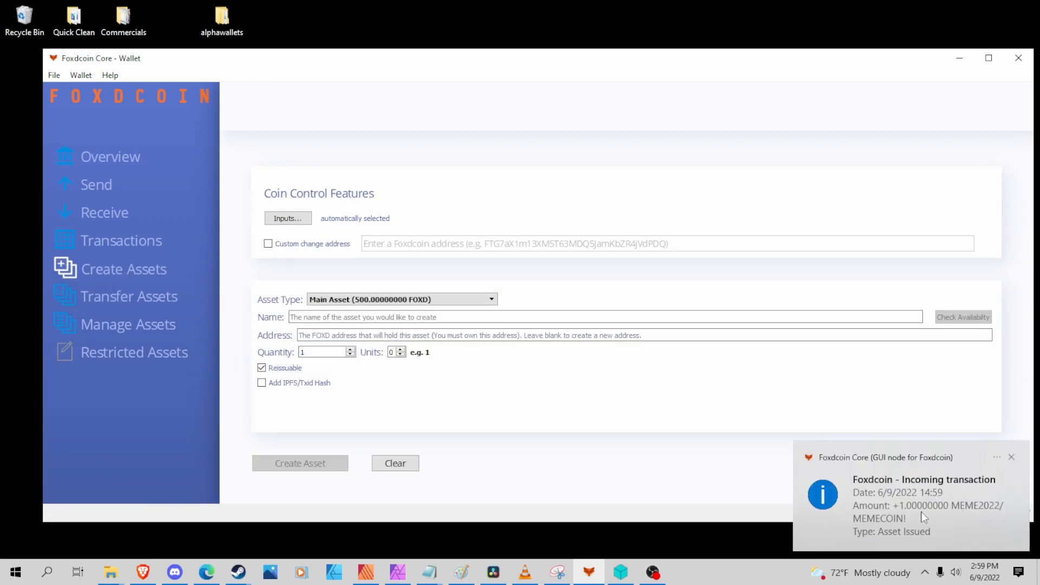
click(318, 302)
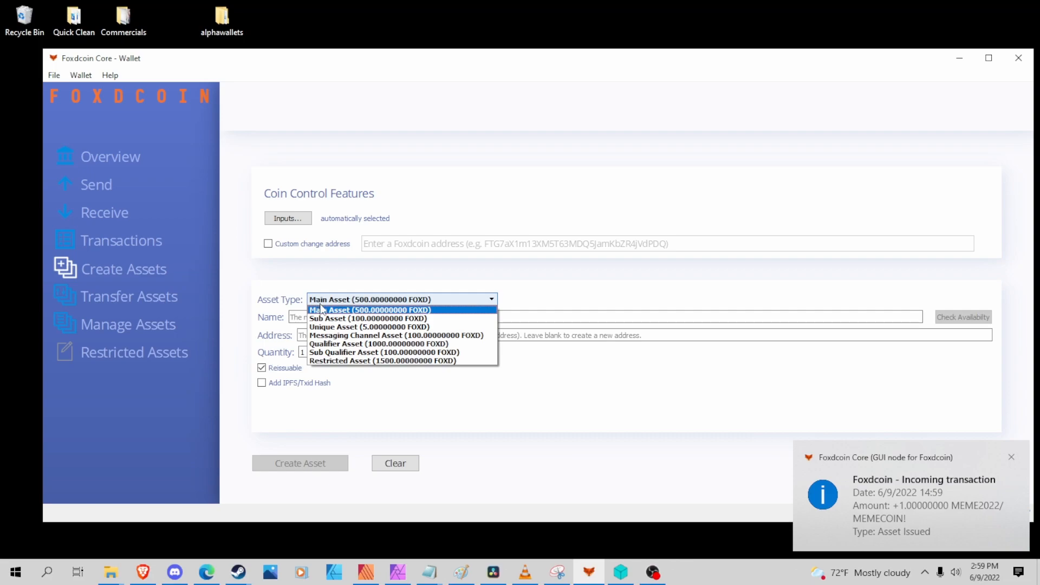
click(325, 310)
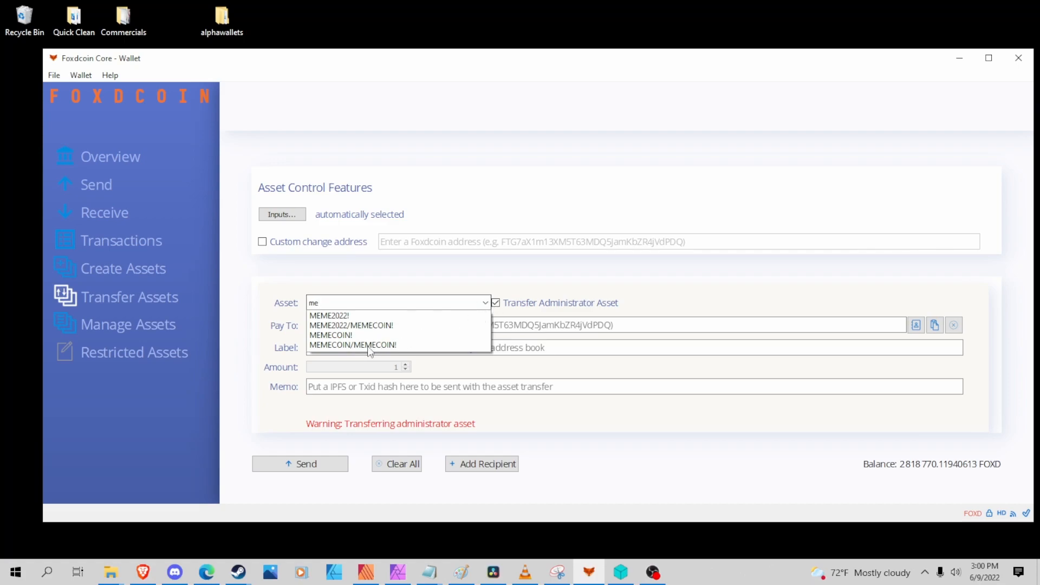
Turn off the administrator asset transfer option and select MEME2022/MEMECOIN as the asset to transfer
click(493, 302)
click(494, 304)
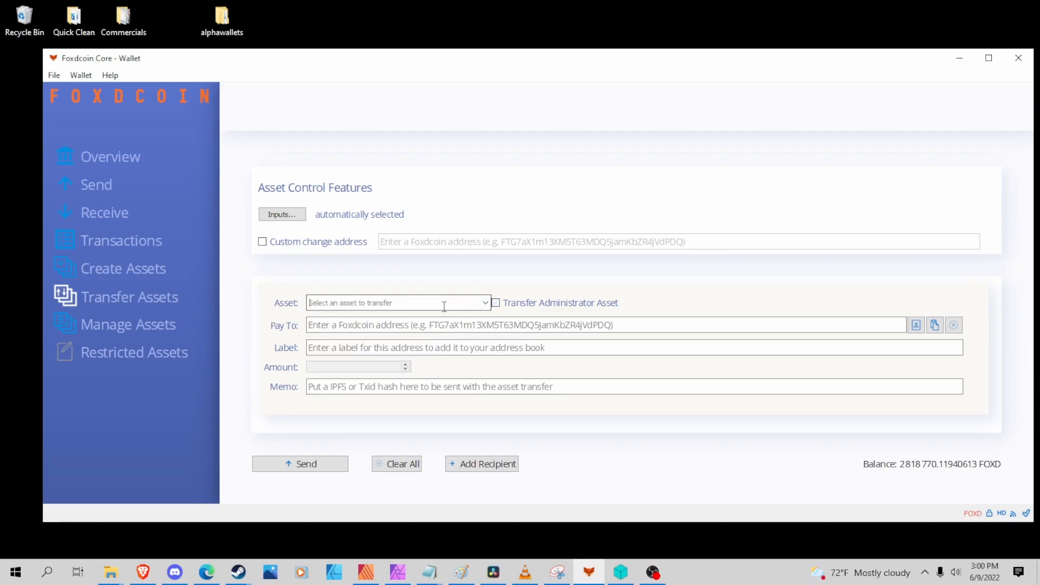
text(meme)
click(393, 329)
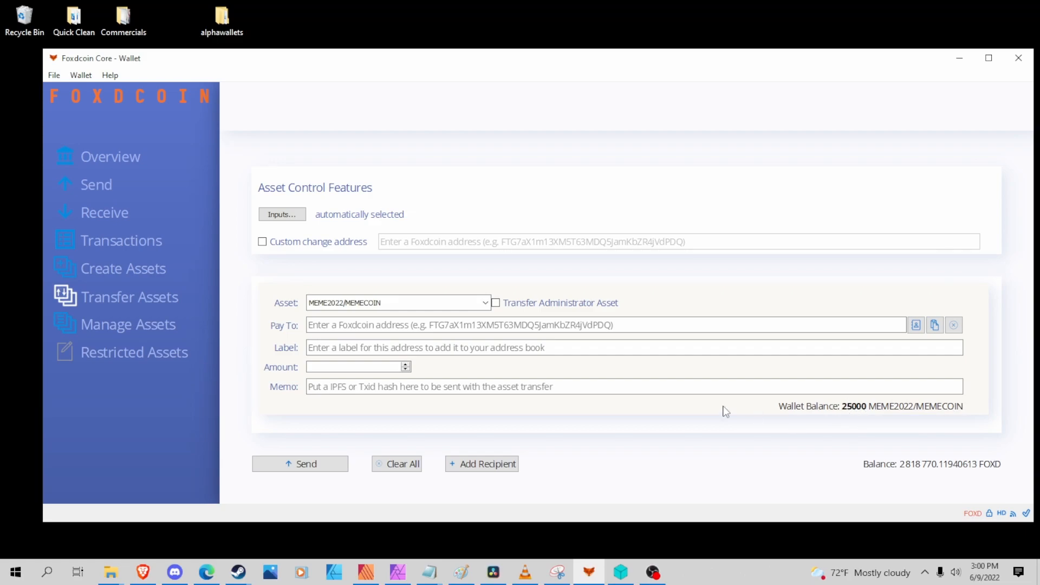
click(362, 328)
key(ctrl+v)
key(ctrl+z)
click(485, 302)
click(484, 303)
key(ctrl+a)
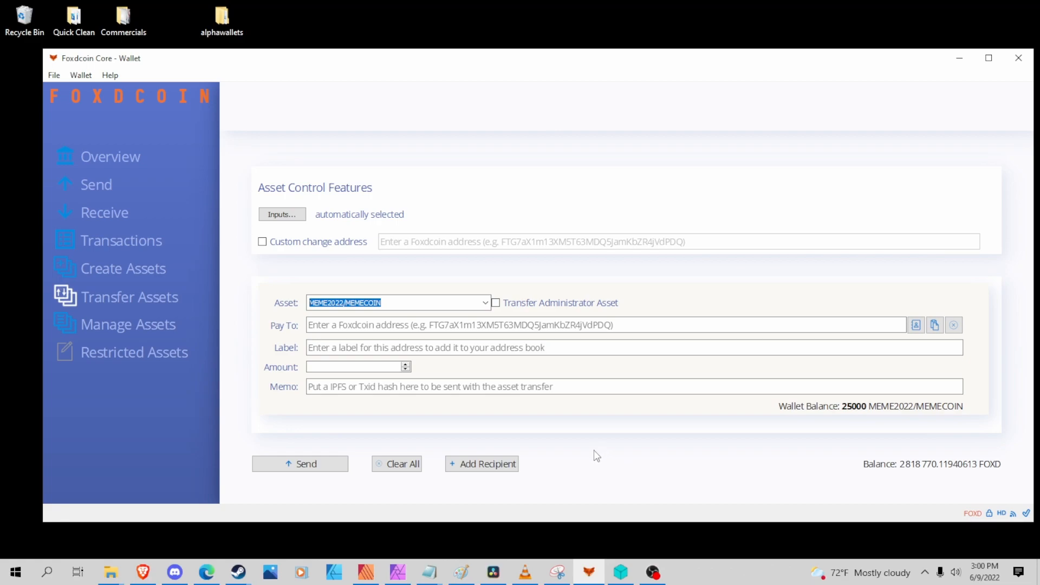
Switch to Discord, open the Foxdcoin Project server's links channel, and copy the Global Coin/Asset Burner Address
click(174, 571)
click(38, 136)
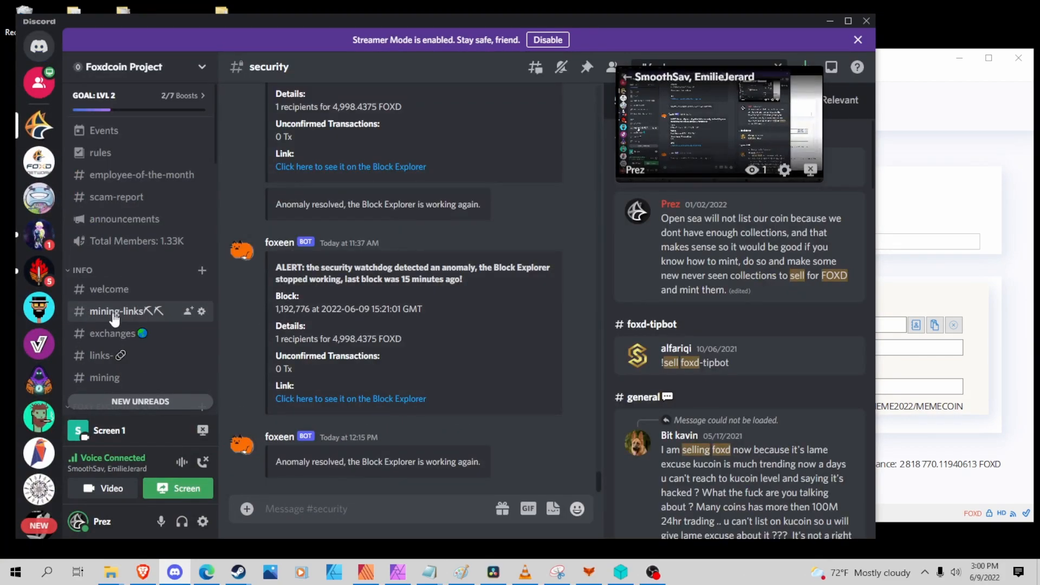
click(121, 355)
scroll(327, 346, down, 10)
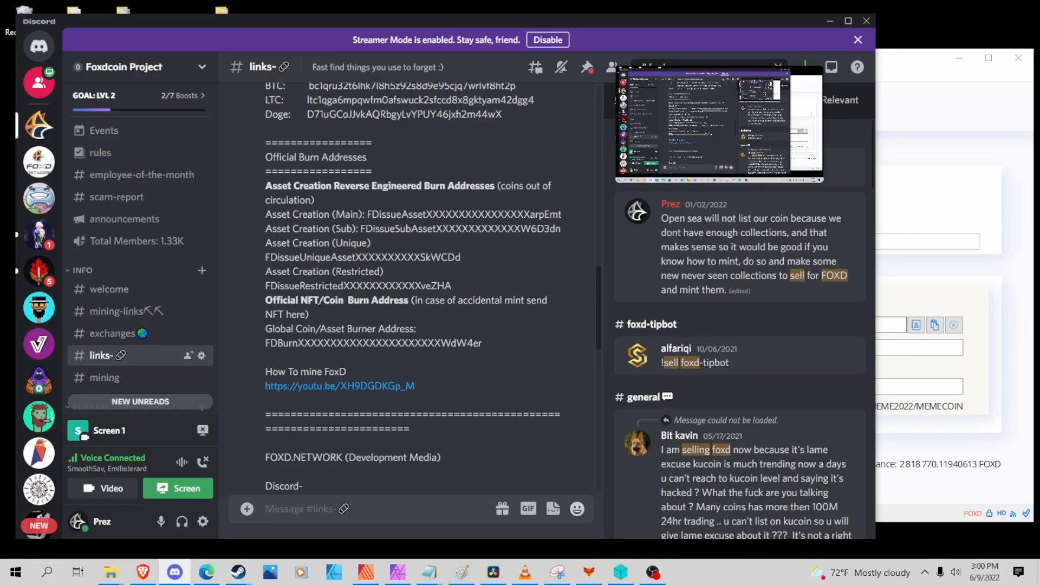
drag(266, 343, 483, 340)
key(ctrl+c)
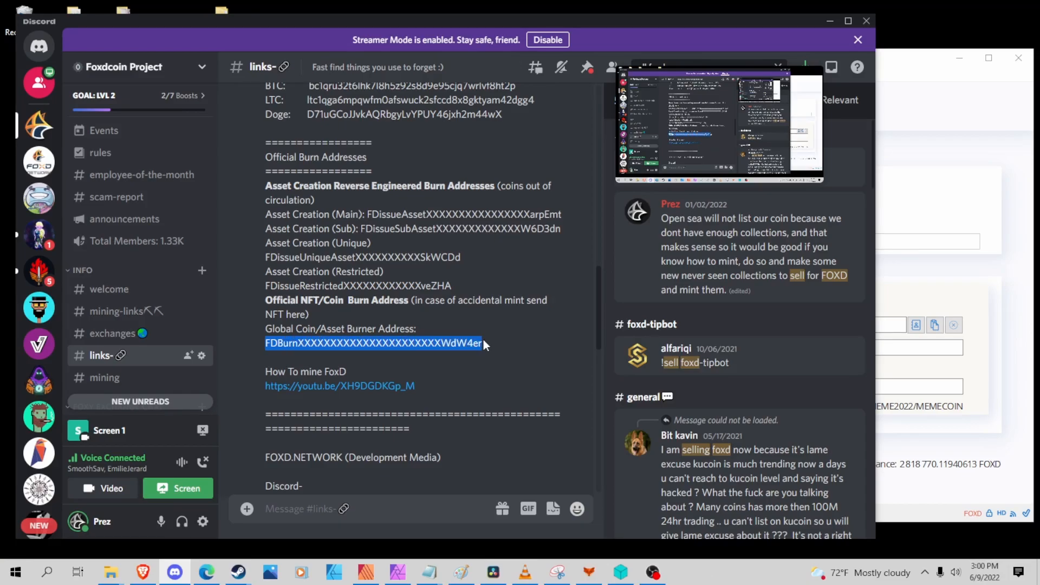
Return to the Foxdcoin wallet, paste the burn address as the recipient, and select the administrator asset MEME2022/MEMECOIN! for transfer
click(984, 367)
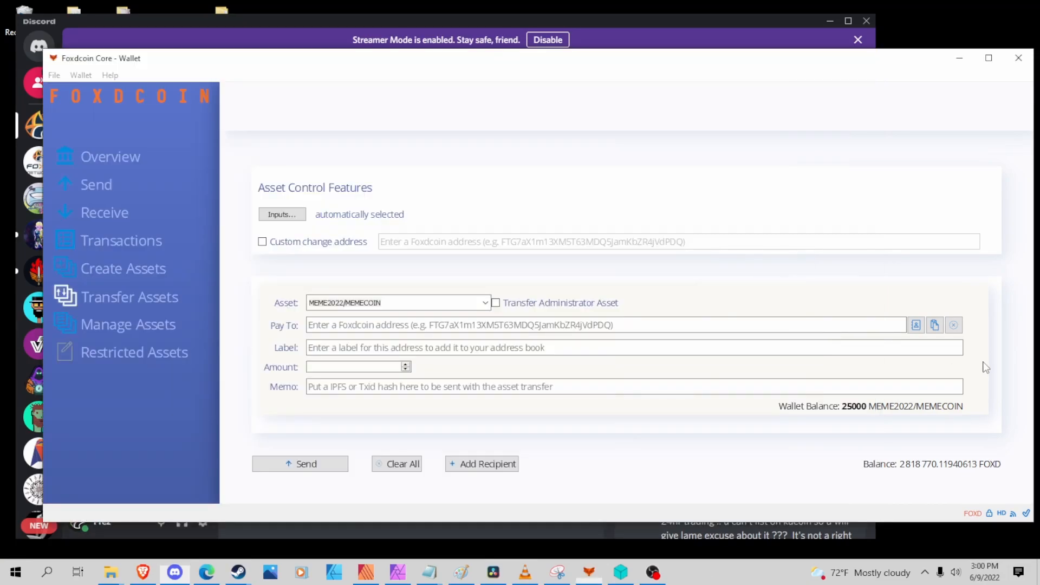
key(ctrl+v)
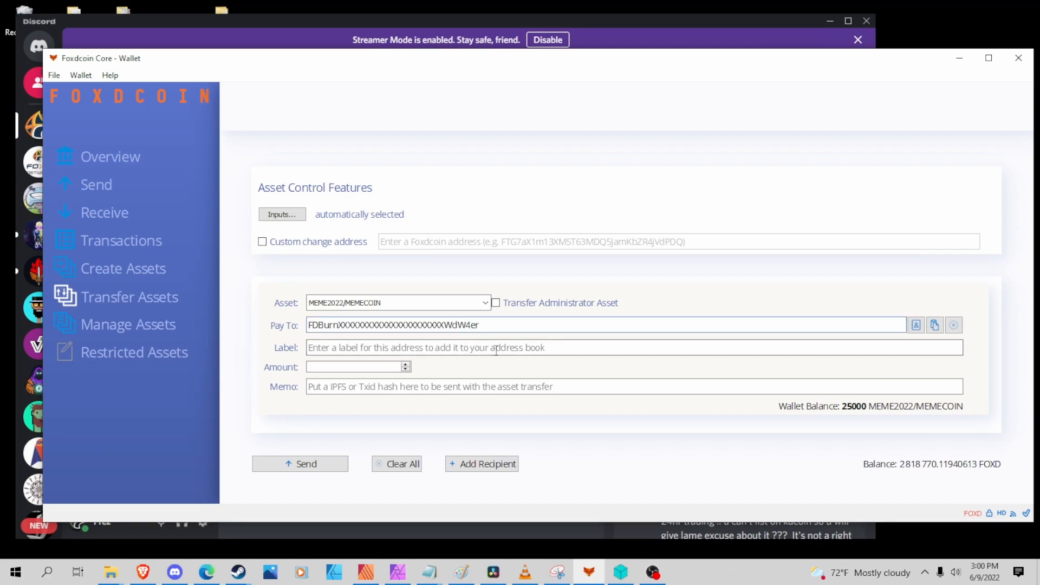
click(495, 303)
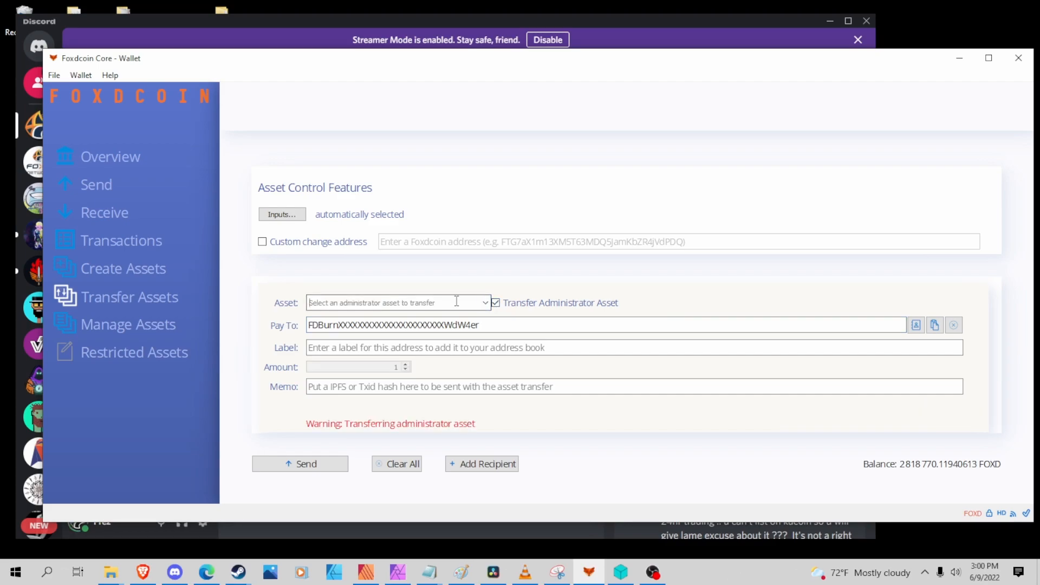
text(f)
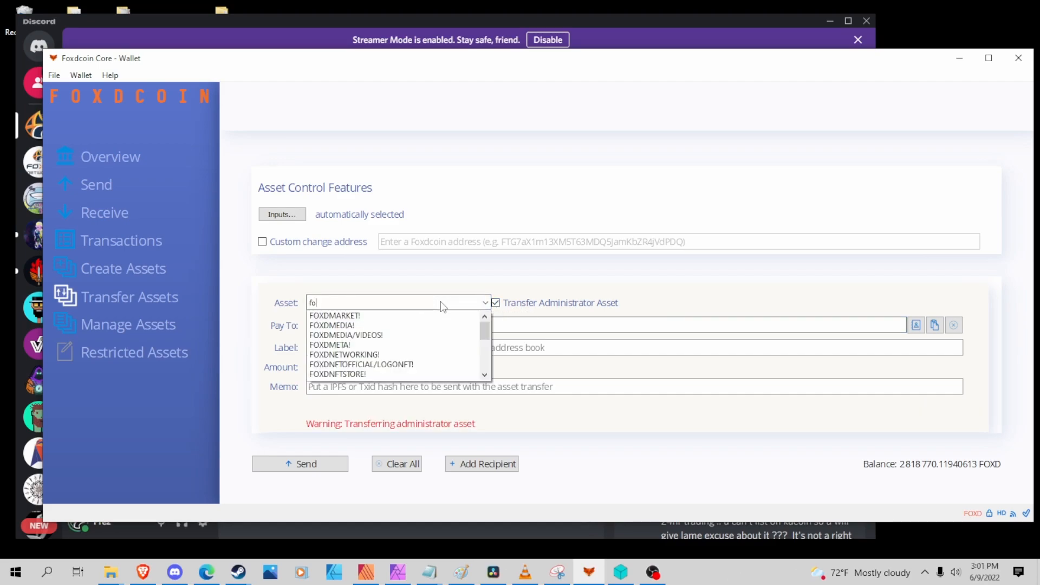
text(o)
key(BackSpace)
key(BackSpace)
text(meme)
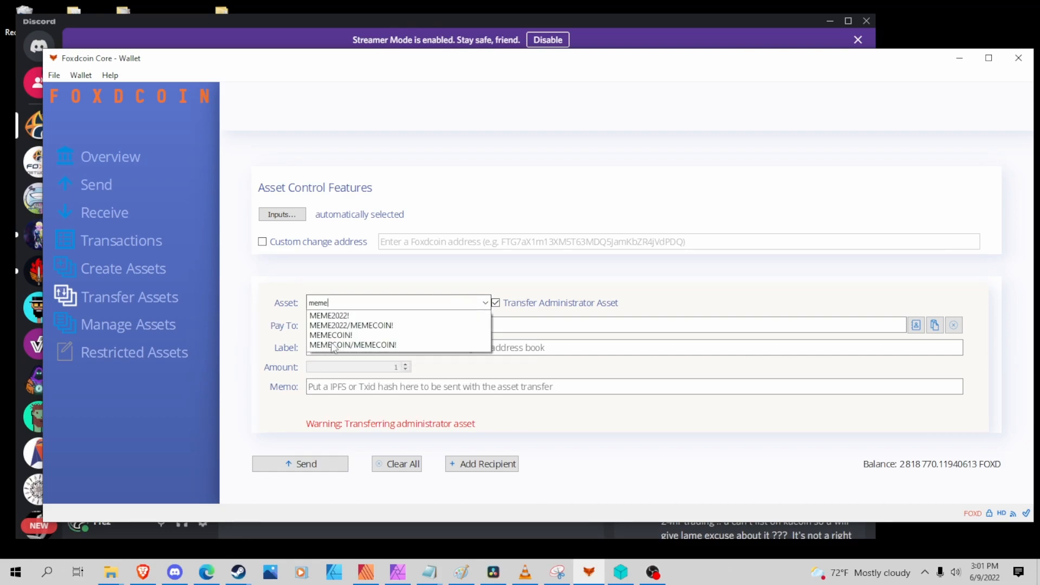
click(355, 326)
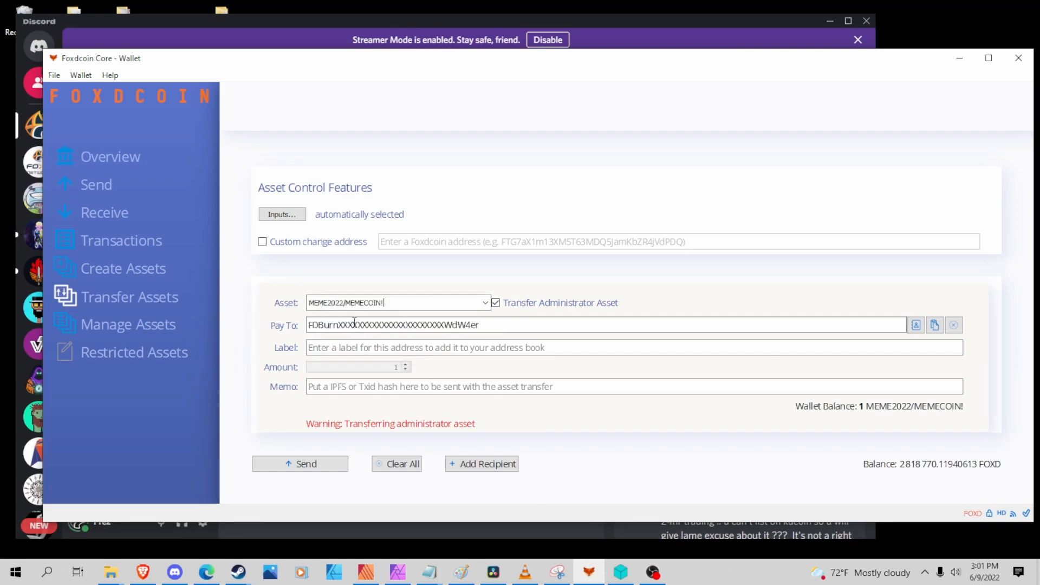
Send the MEME2022/MEMECOIN! administrator asset to the burn address, entering the wallet passphrase and confirming the transfer
click(279, 463)
text(•••)
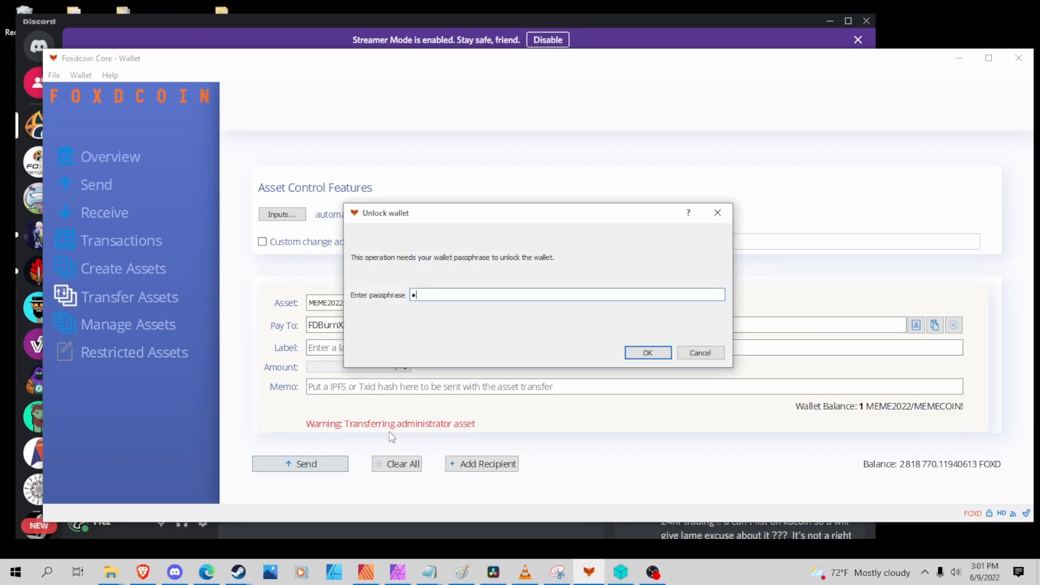
text(••••••••)
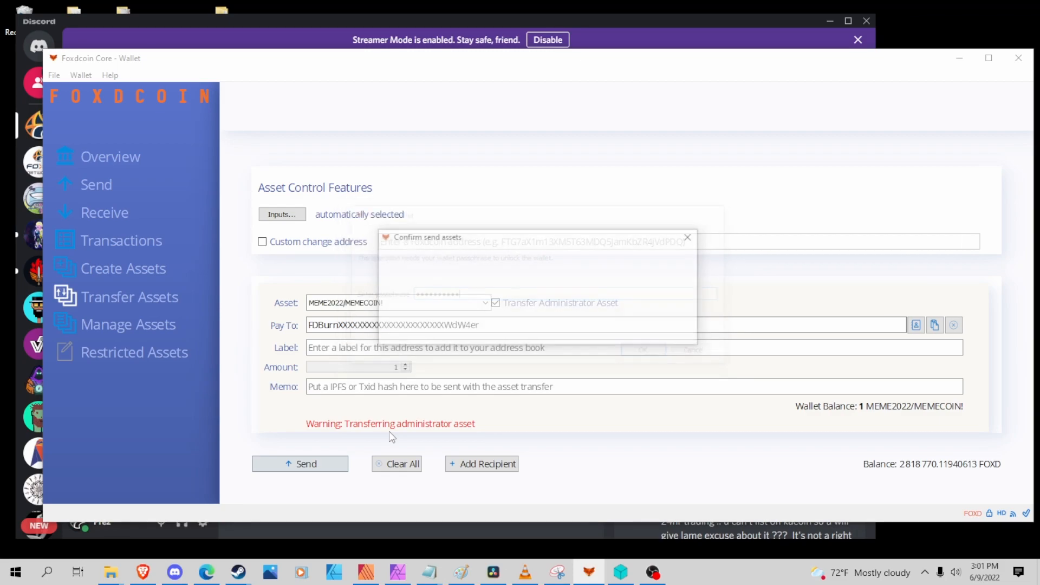
key(Return)
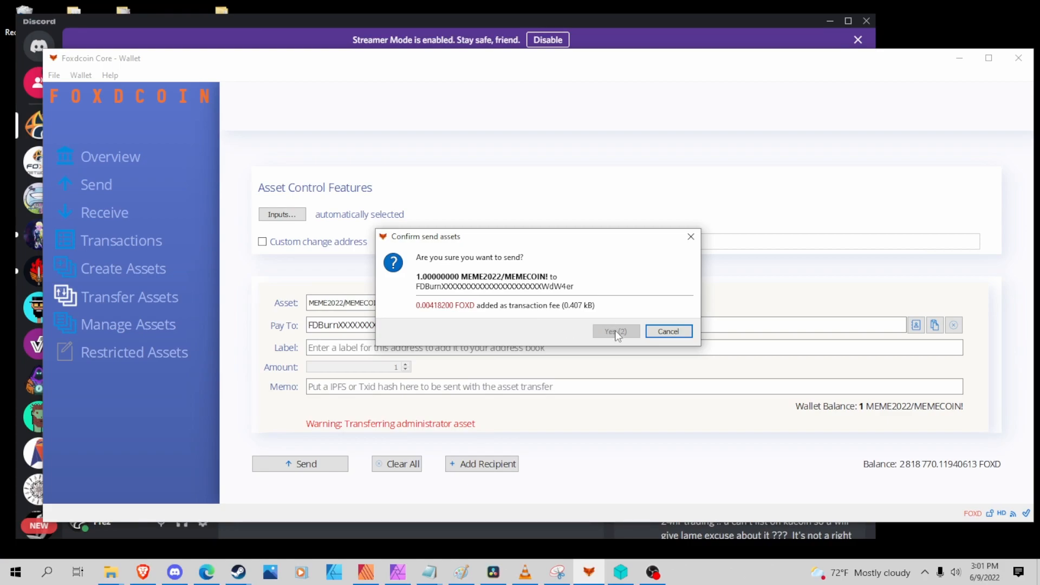
click(615, 332)
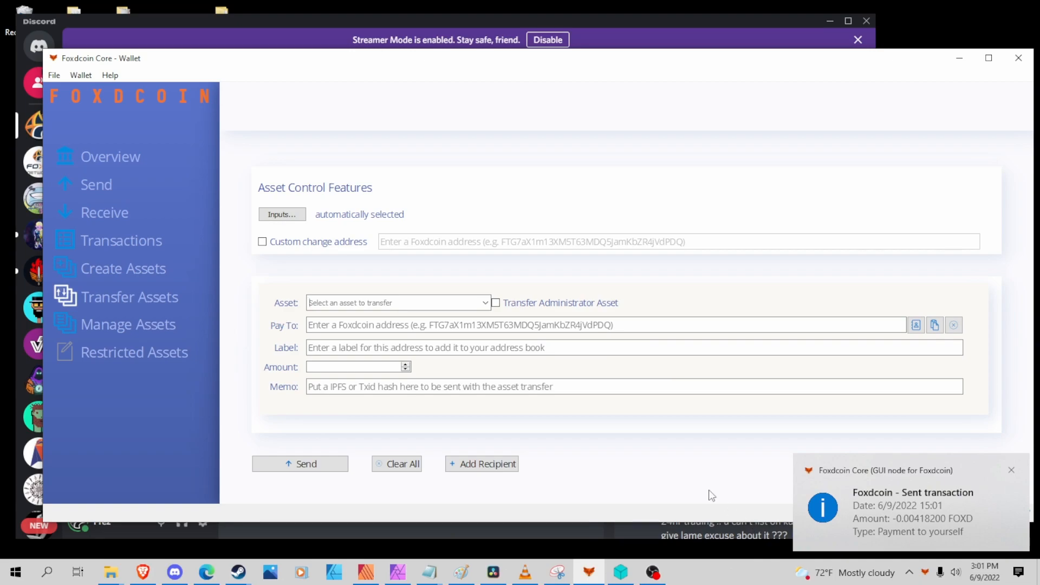
Set up a transfer of 25000 MEME2022/MEMECOIN with the copied burn address as the recipient
text(meme)
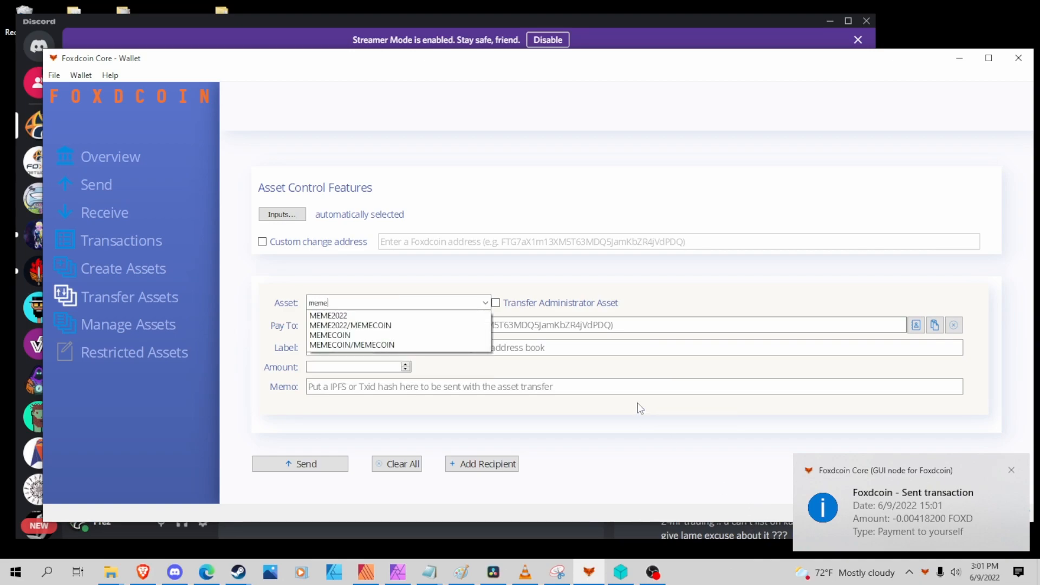
click(361, 326)
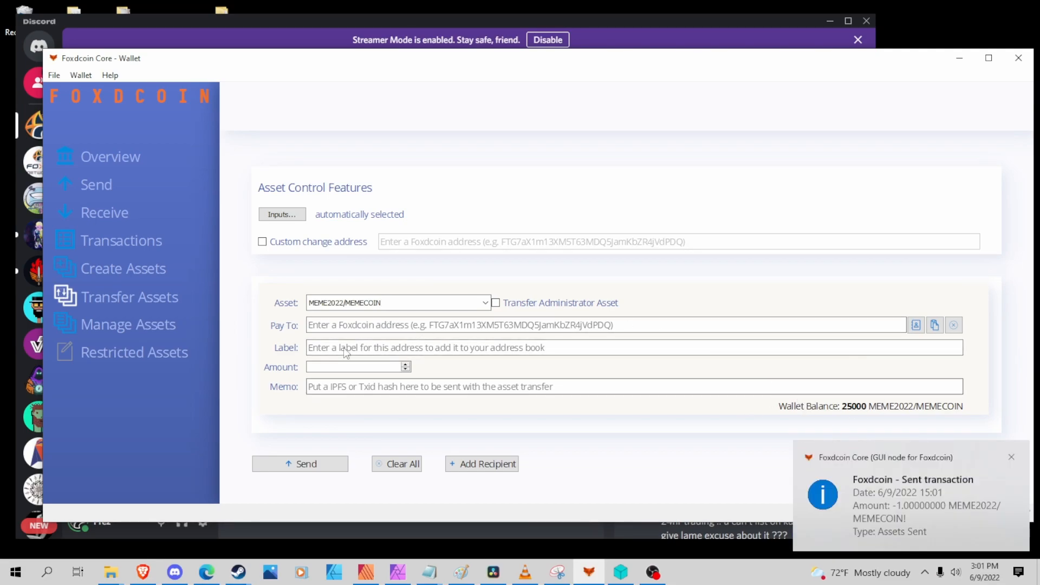
click(335, 327)
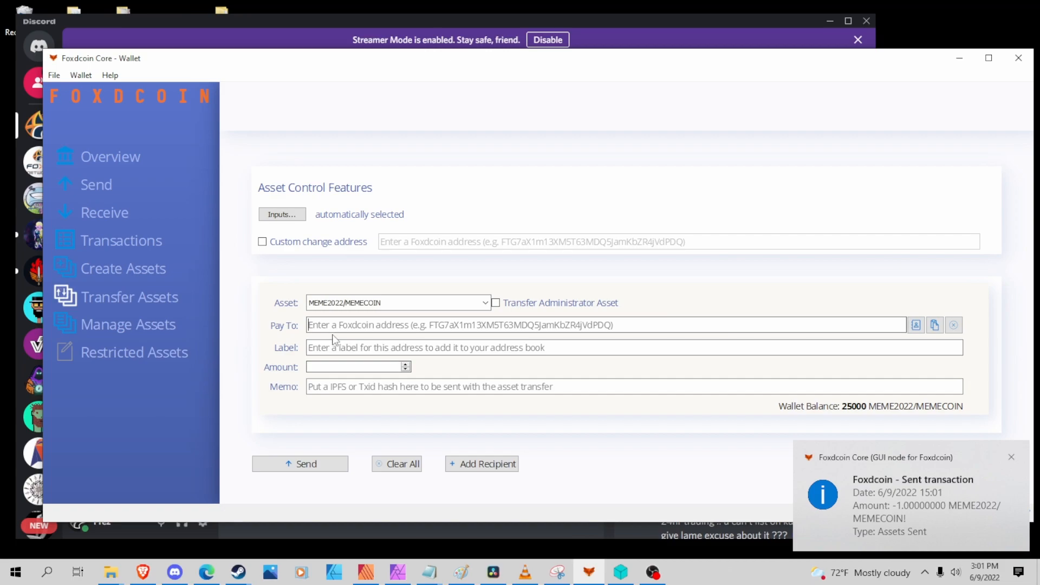
key(ctrl+v)
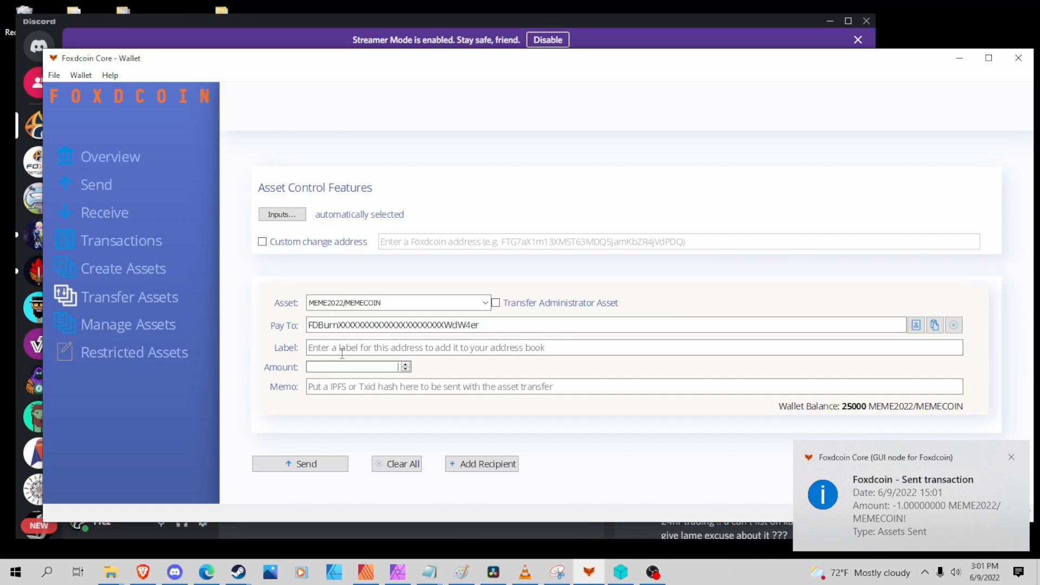
text(25000)
Send the 25000 MEME2022/MEMECOIN to the burn address, entering the wallet passphrase and confirming the transfer
click(325, 467)
text(•)
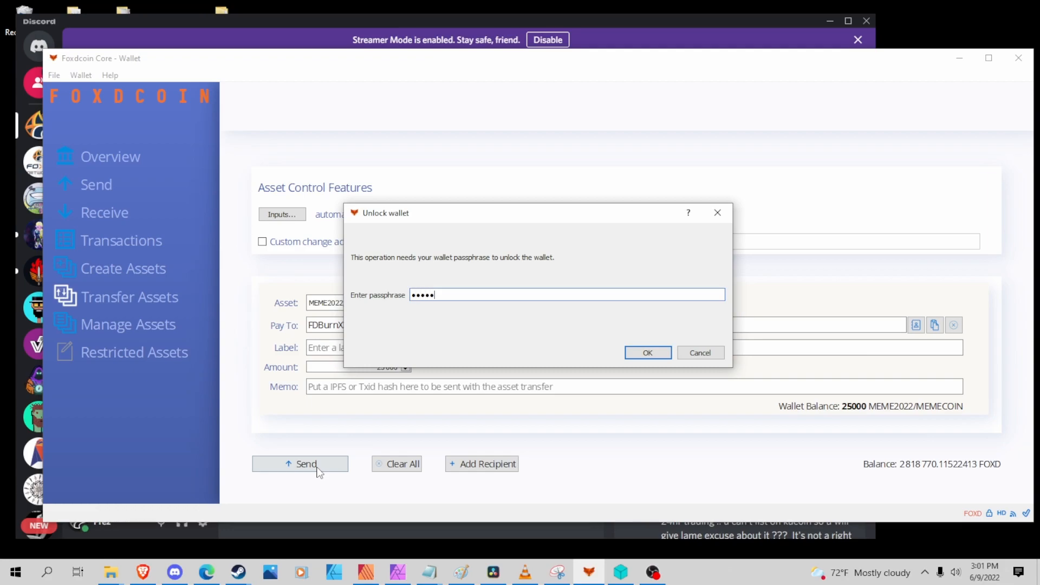
text(•••••••••)
key(Return)
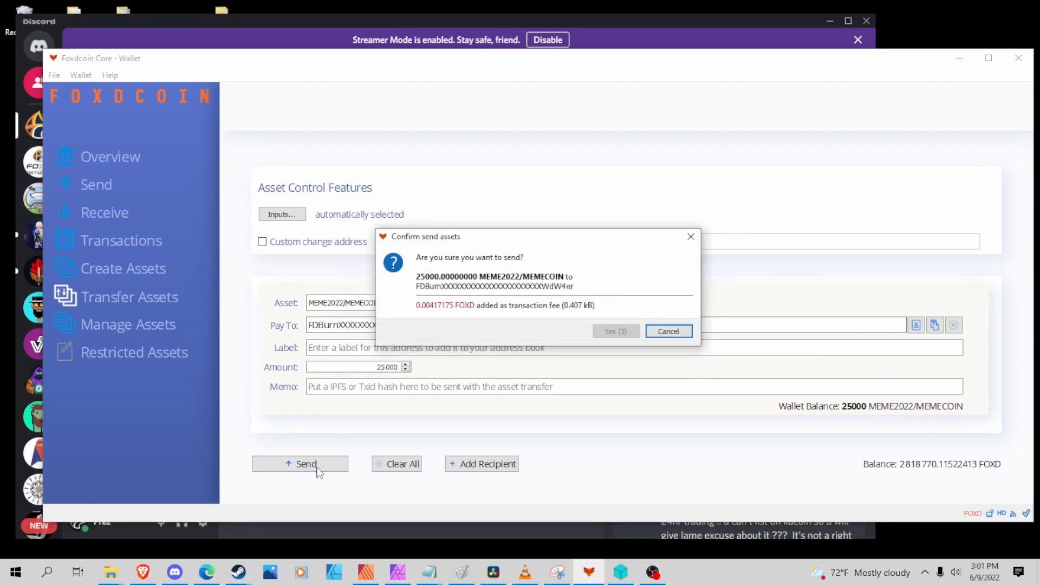
click(622, 333)
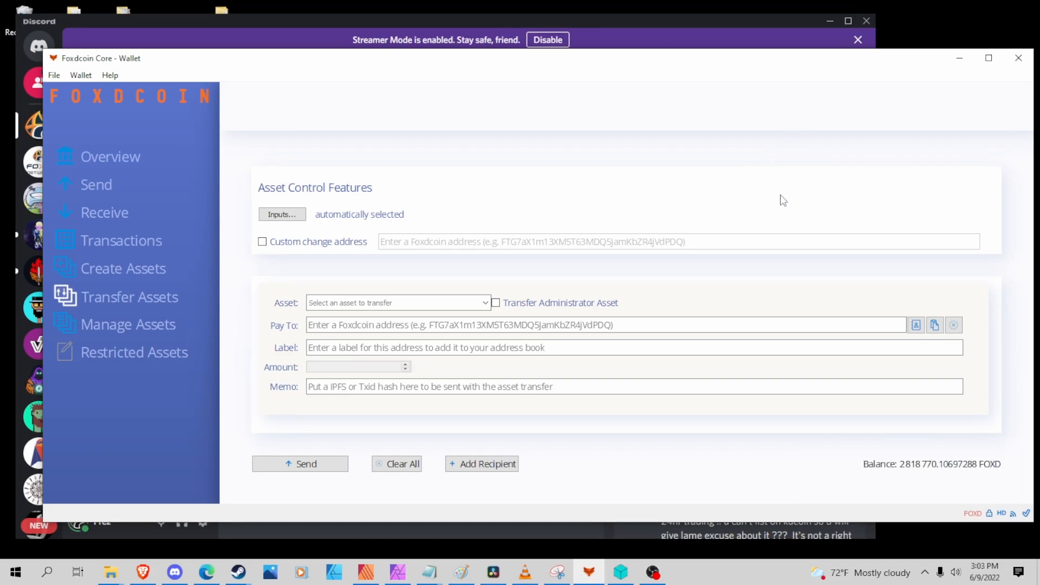
Open the asset creation form and turn off Reissuable for the main asset
click(485, 304)
click(484, 305)
click(134, 275)
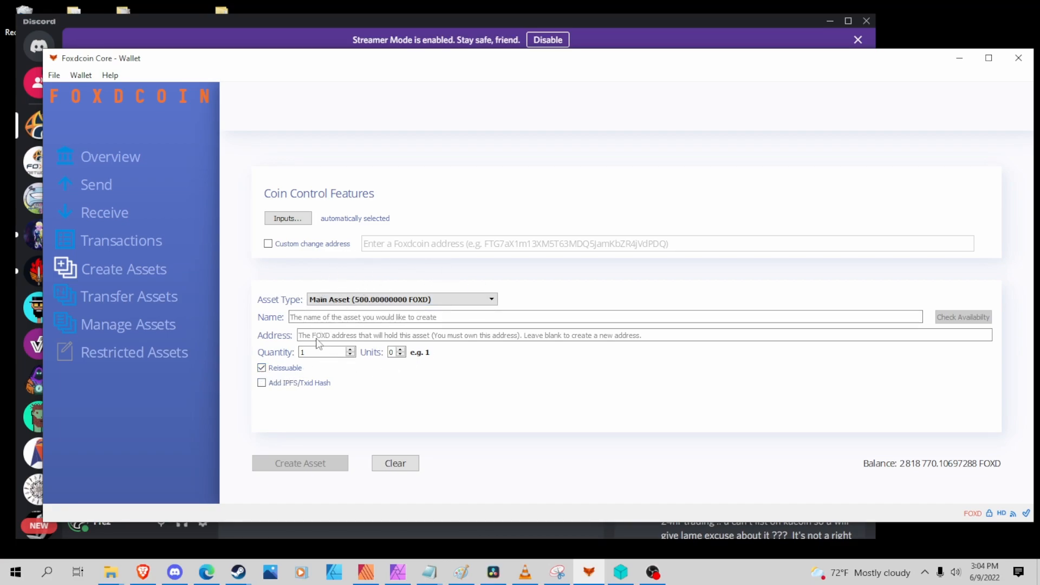
click(262, 368)
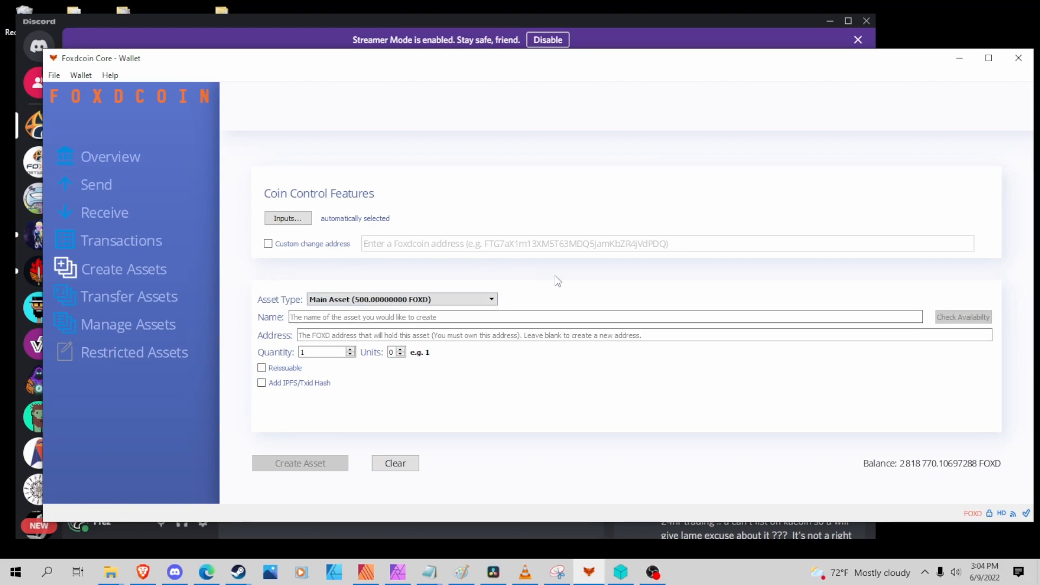
Try the Unique Asset type, change the asset type to Sub Asset, and turn Reissuable on
click(388, 301)
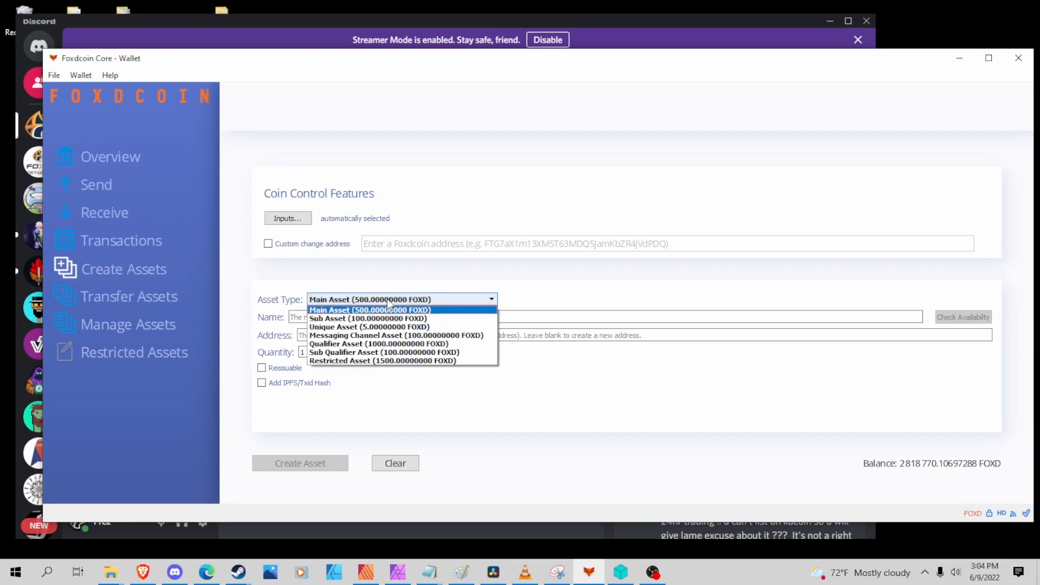
click(381, 327)
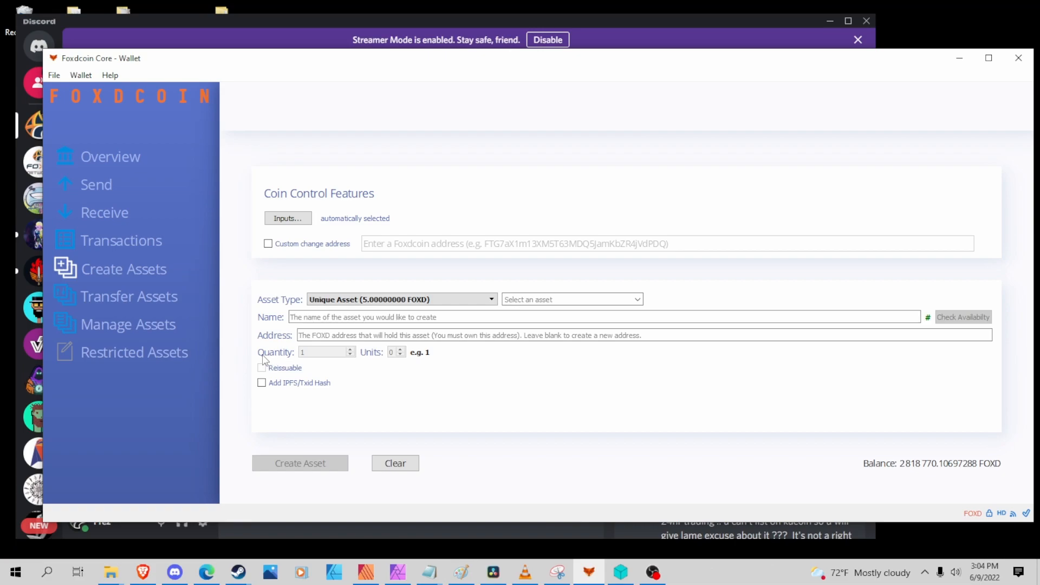
click(490, 299)
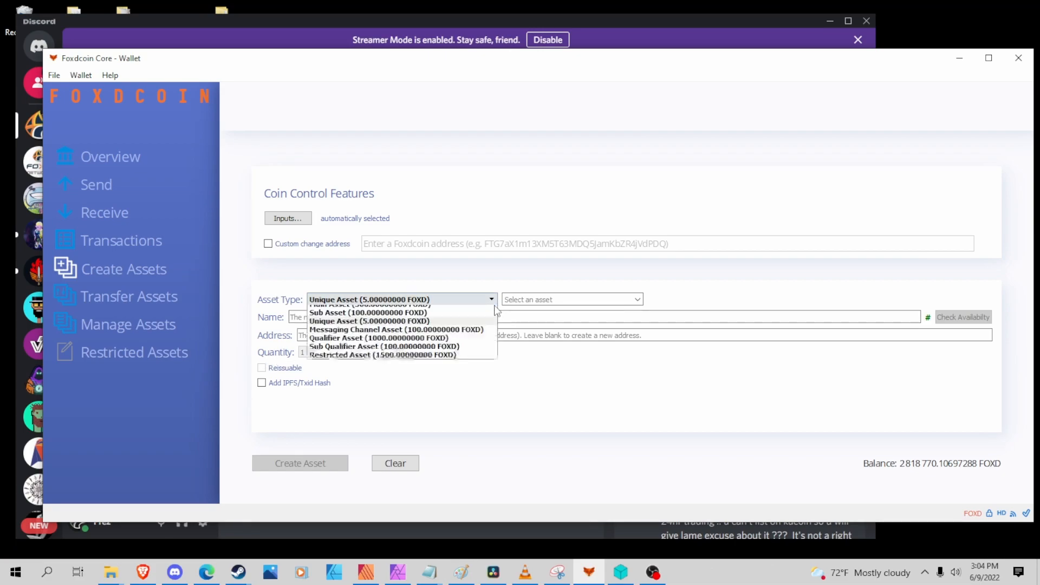
click(379, 318)
click(262, 369)
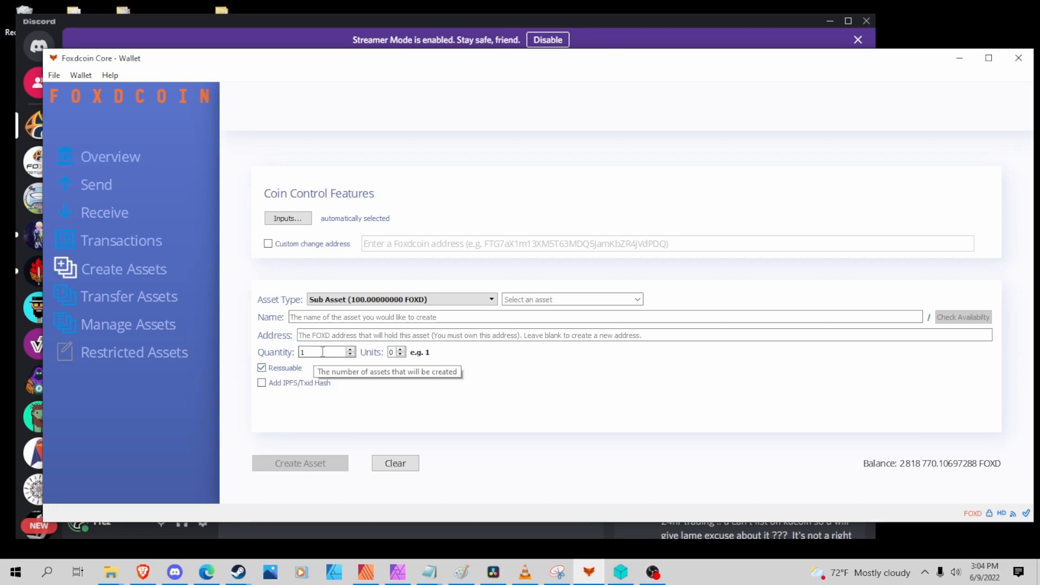